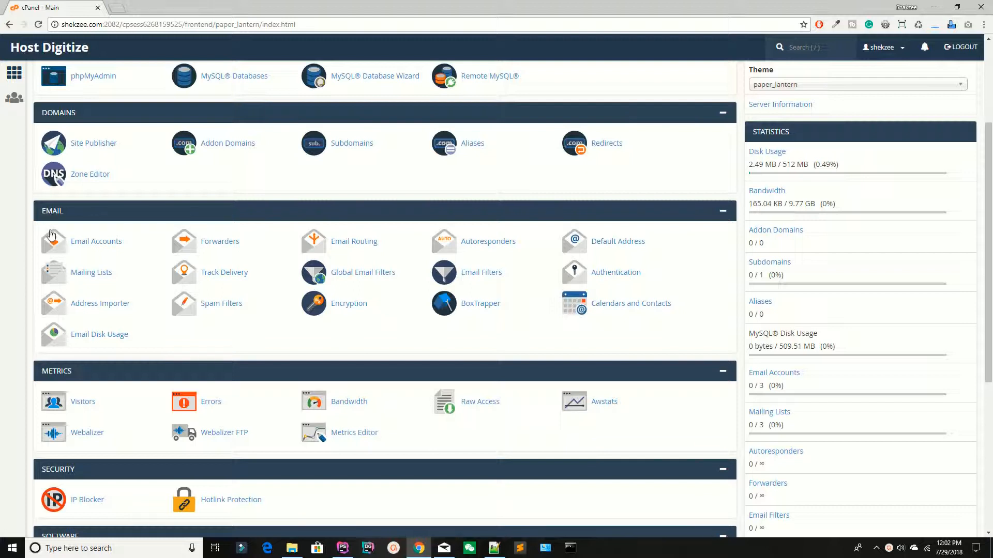
# Open Email Accounts, return to the cPanel home, and glance at the theme choices without changing anything
pyautogui.click(83, 242)
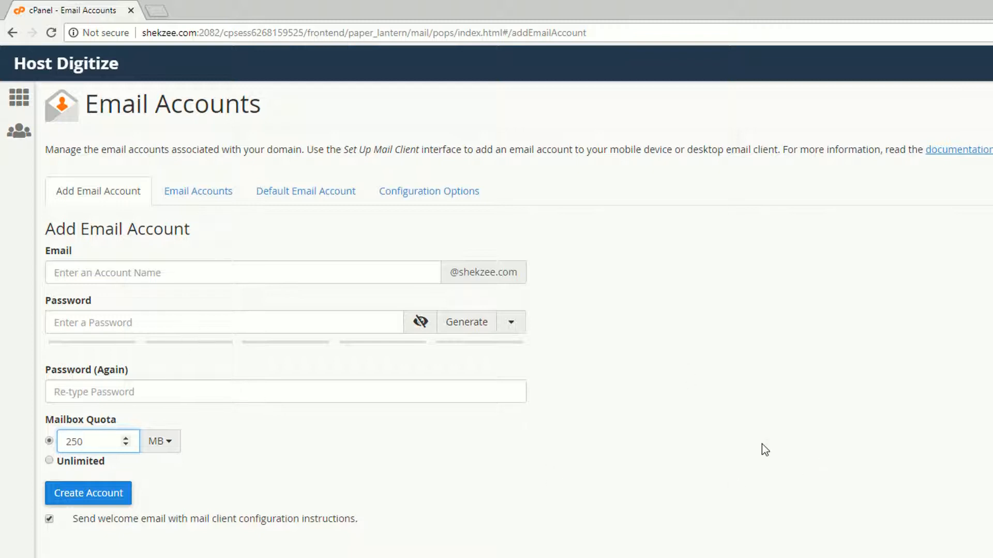
pyautogui.click(41, 65)
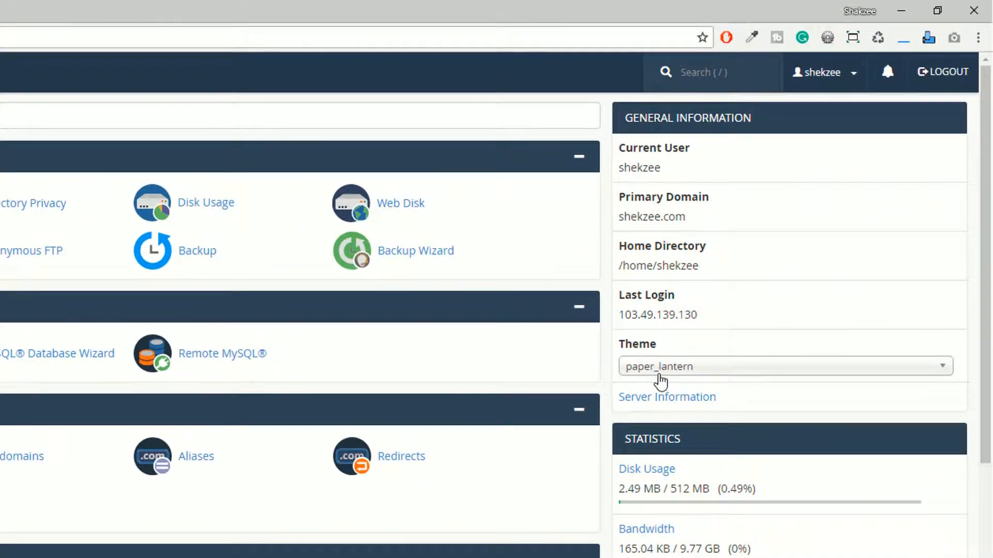
pyautogui.click(712, 377)
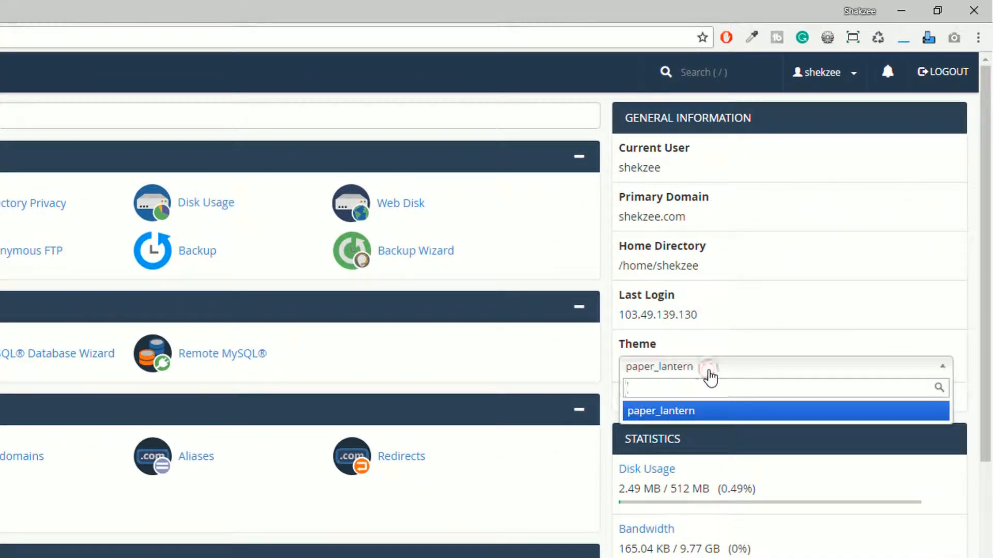
pyautogui.click(710, 378)
pyautogui.click(810, 404)
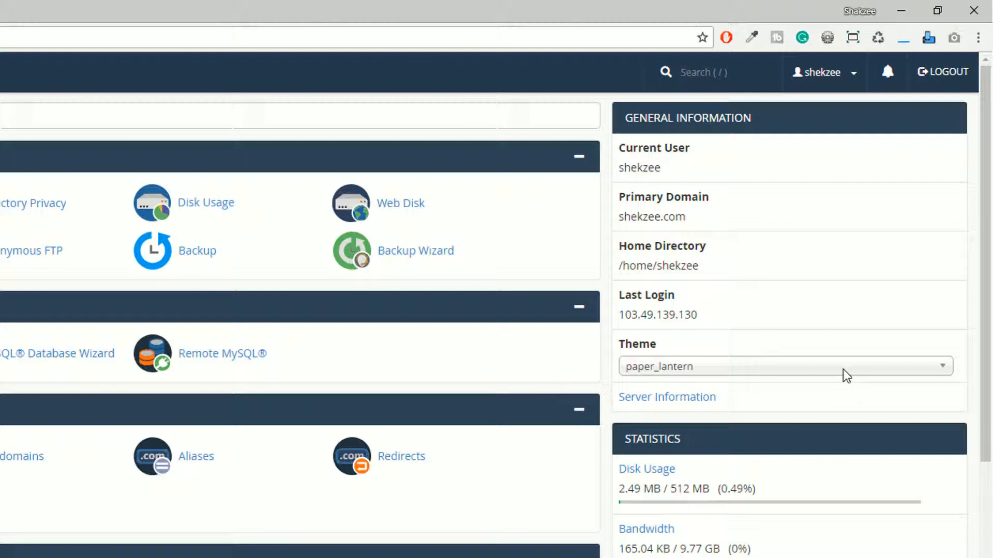
pyautogui.scroll(-4, 289, 466)
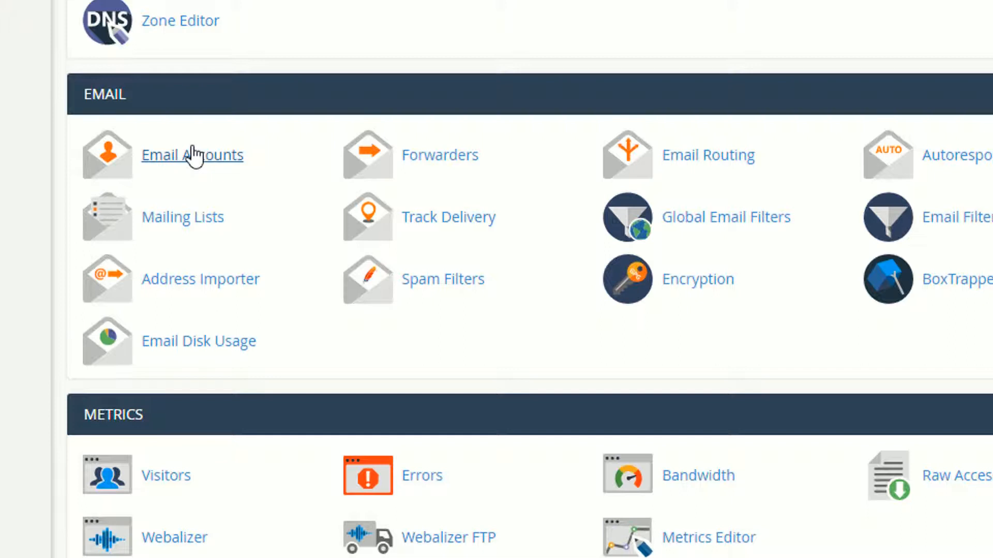
# Browse the Email Accounts, Default Email Account and Configuration Options tabs, then return to Add Email Account
pyautogui.click(172, 157)
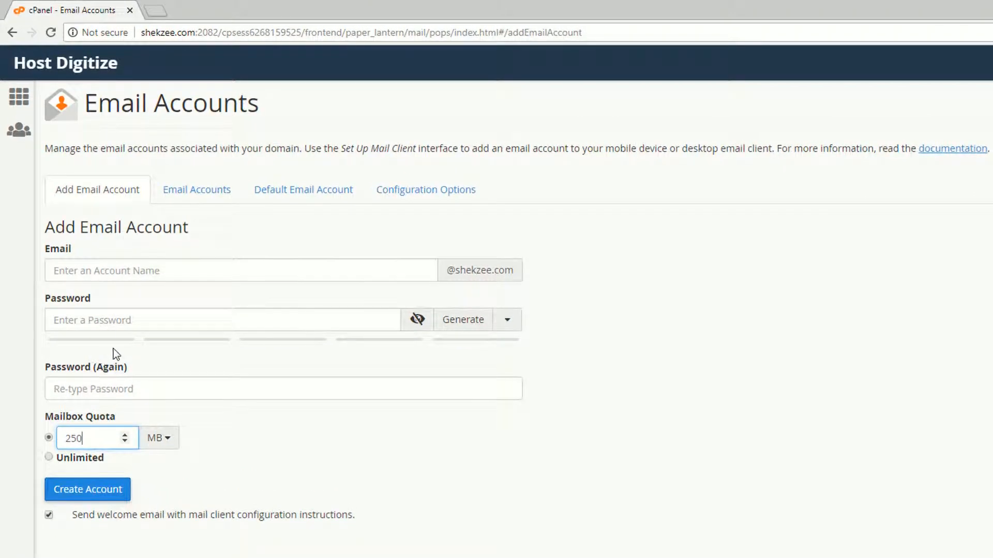
pyautogui.click(200, 191)
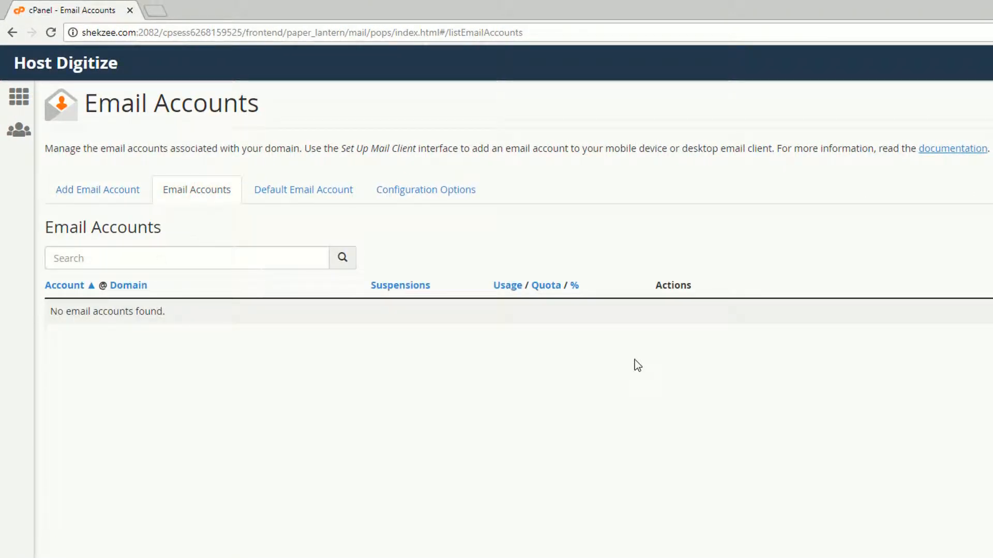
pyautogui.click(303, 197)
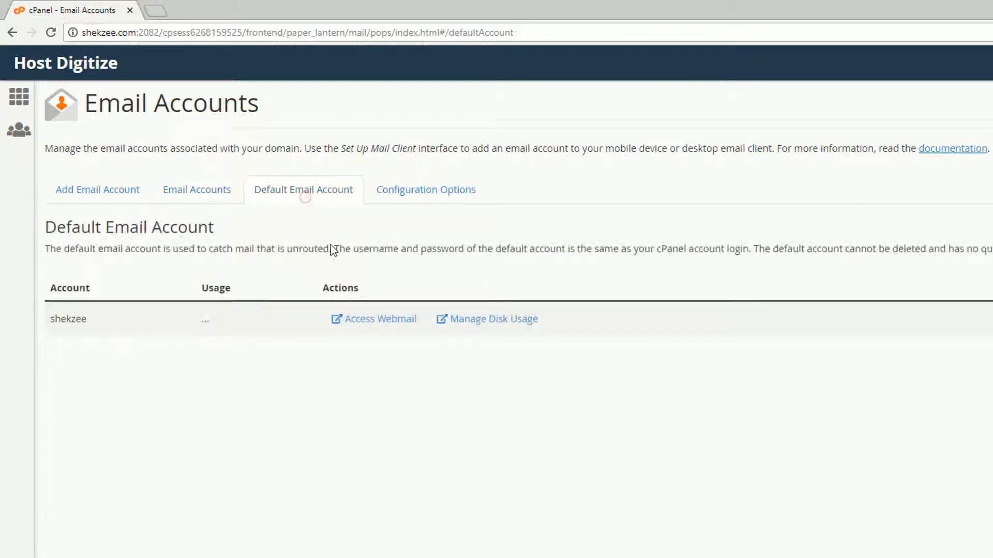
pyautogui.click(378, 199)
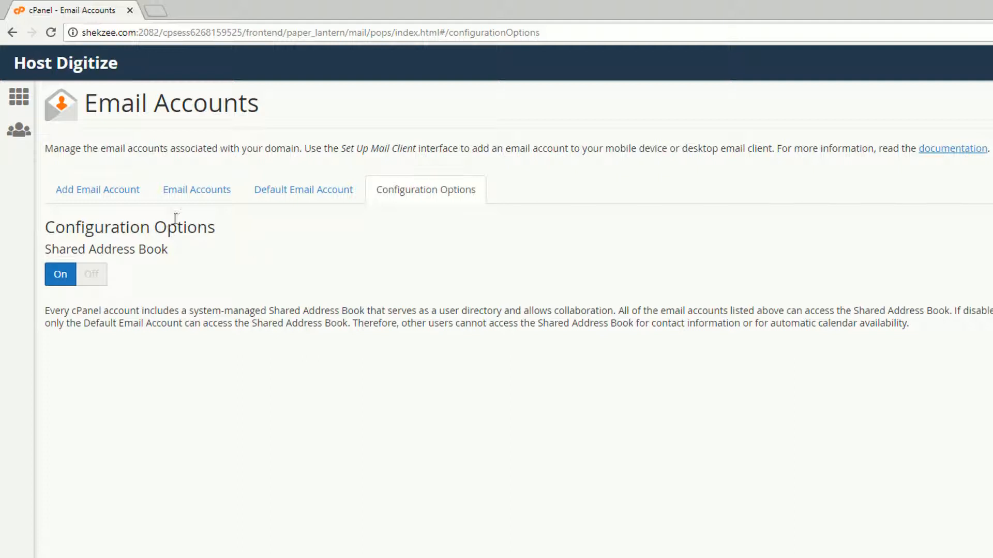
pyautogui.click(76, 199)
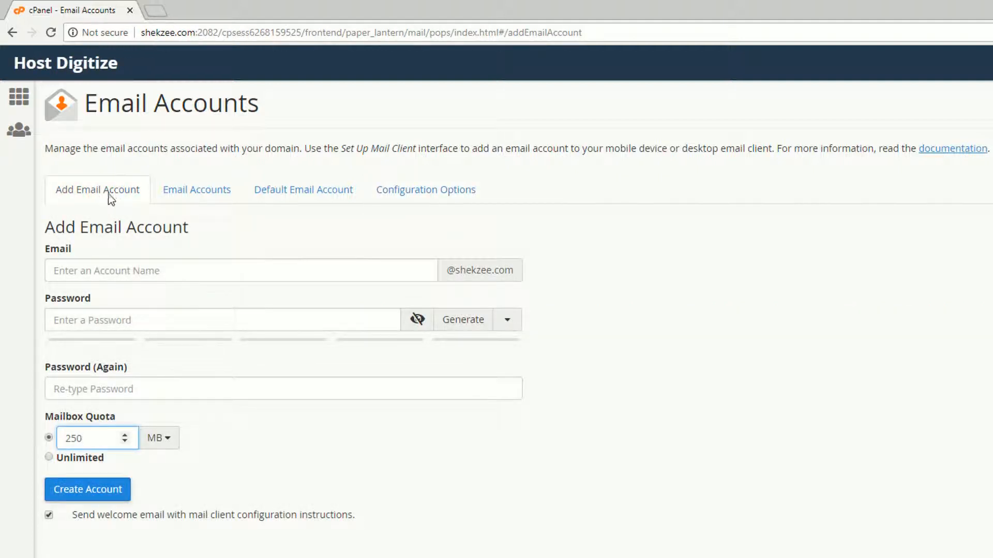
pyautogui.click(89, 278)
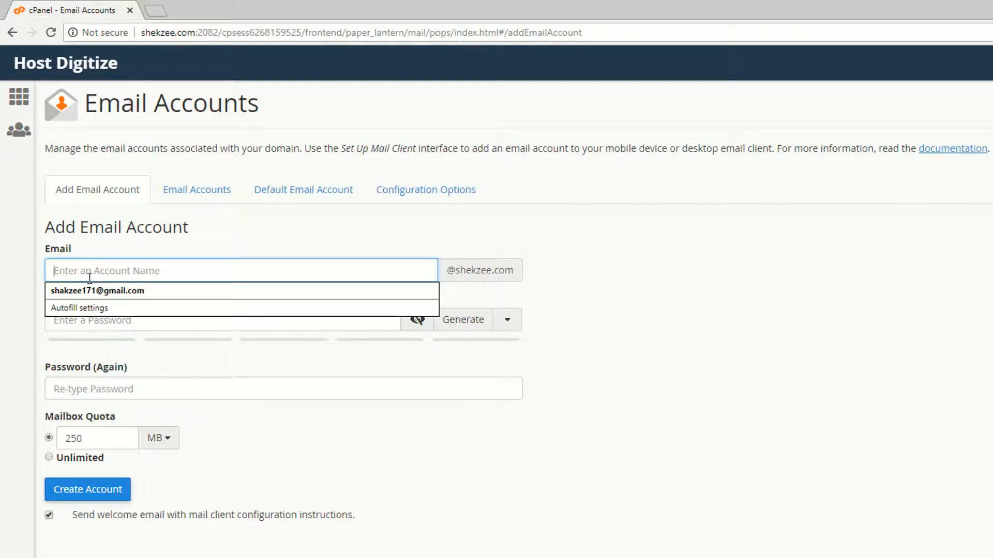
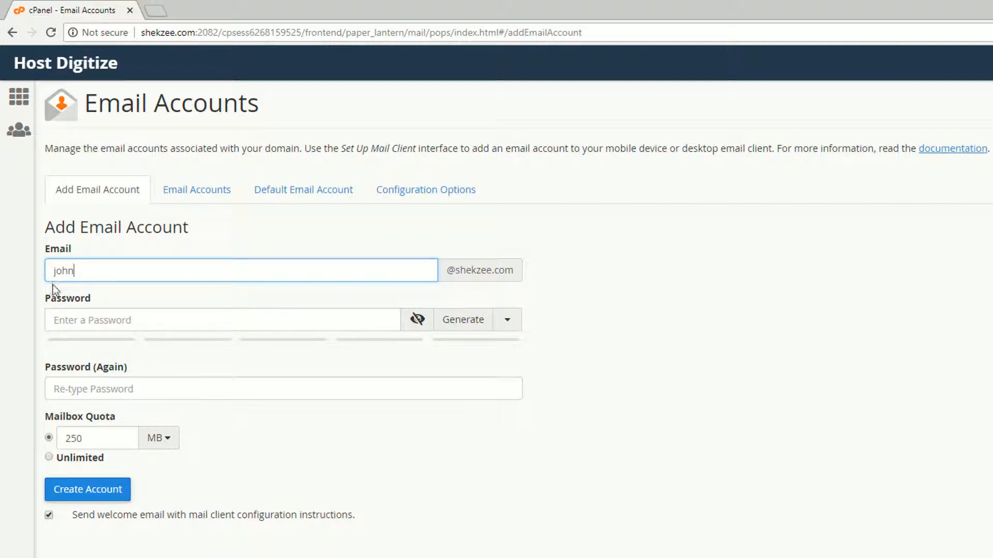
# Enter the new account's name on the shekzee.com domain
pyautogui.moveTo(451, 270); pyautogui.dragTo(531, 273)
pyautogui.click(445, 292)
pyautogui.moveTo(452, 270); pyautogui.dragTo(531, 276)
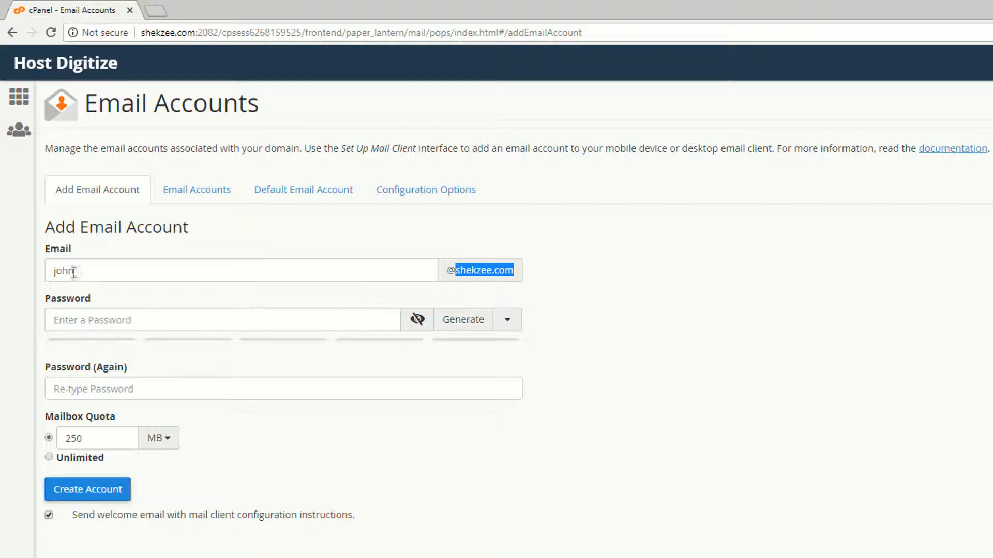
# Enter the account password and confirm it
pyautogui.click(121, 328)
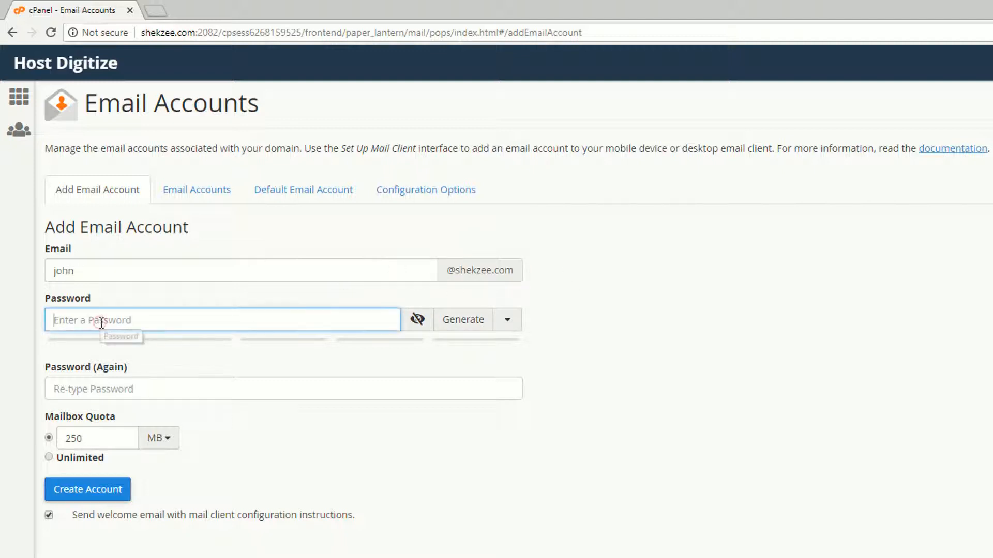
pyautogui.write('•••••')
pyautogui.hotkey('ctrl', 'a')
pyautogui.press('BackSpace')
pyautogui.write('•••••••')
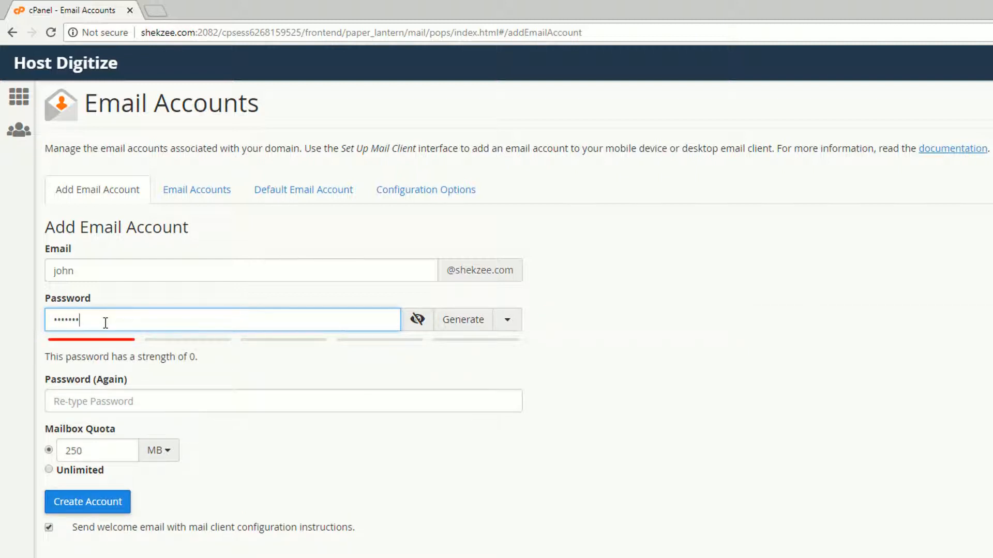
pyautogui.write('•')
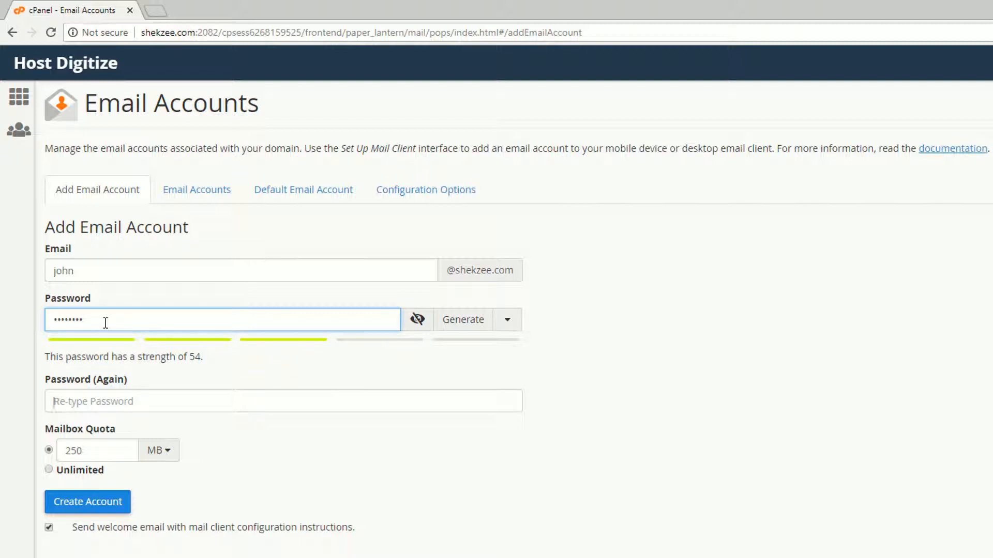
pyautogui.press('Tab')
pyautogui.write('••••••••')
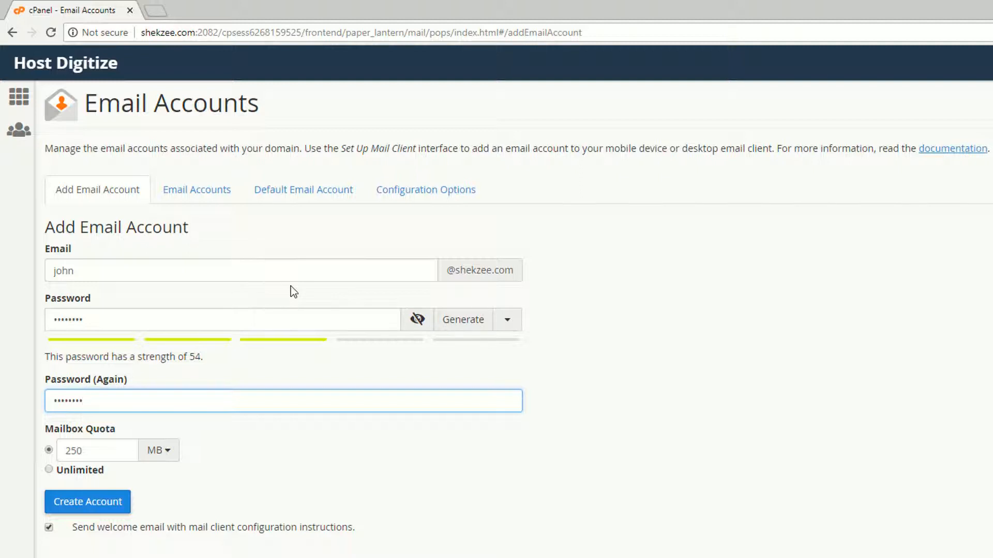
# Keep the mailbox quota at 250 MB and create the account
pyautogui.click(49, 471)
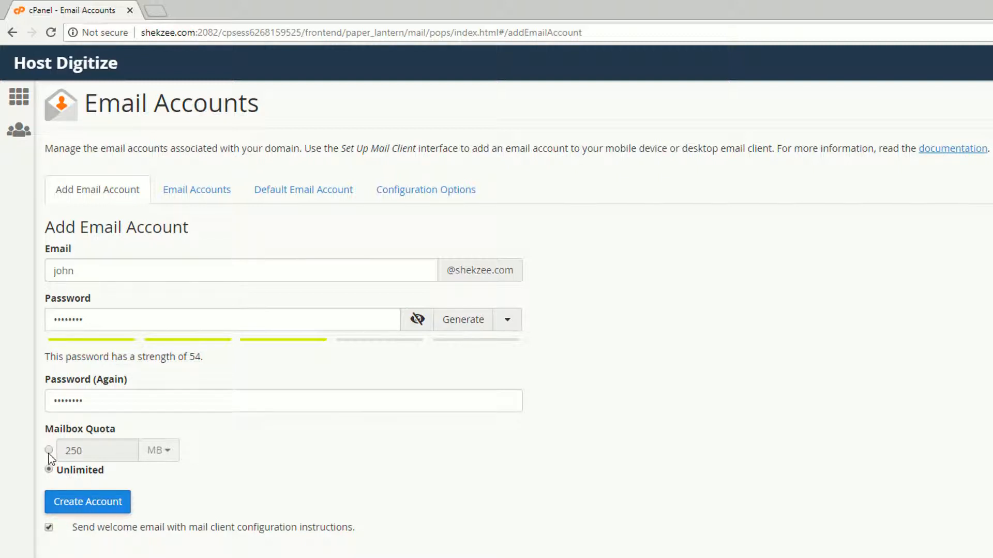
pyautogui.click(49, 451)
pyautogui.click(399, 421)
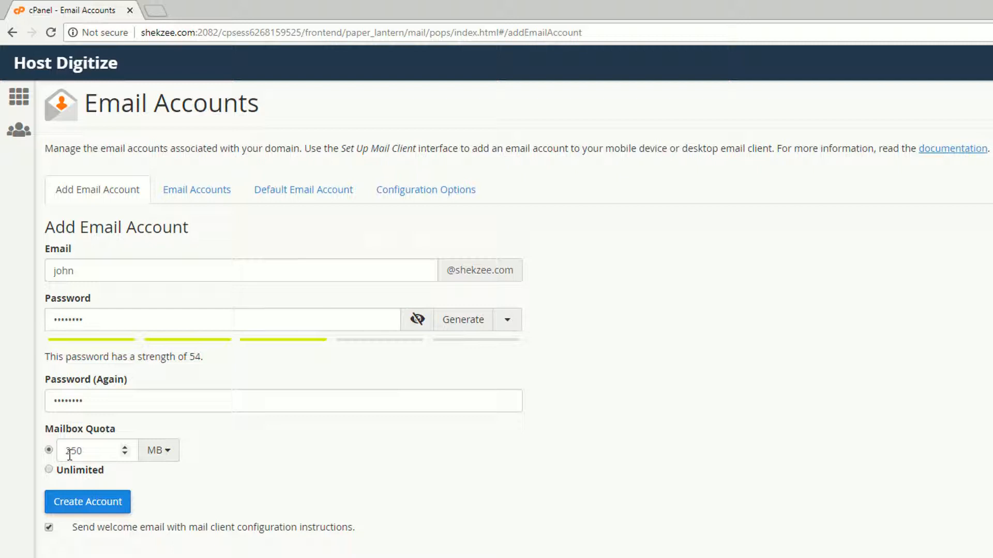
pyautogui.click(52, 507)
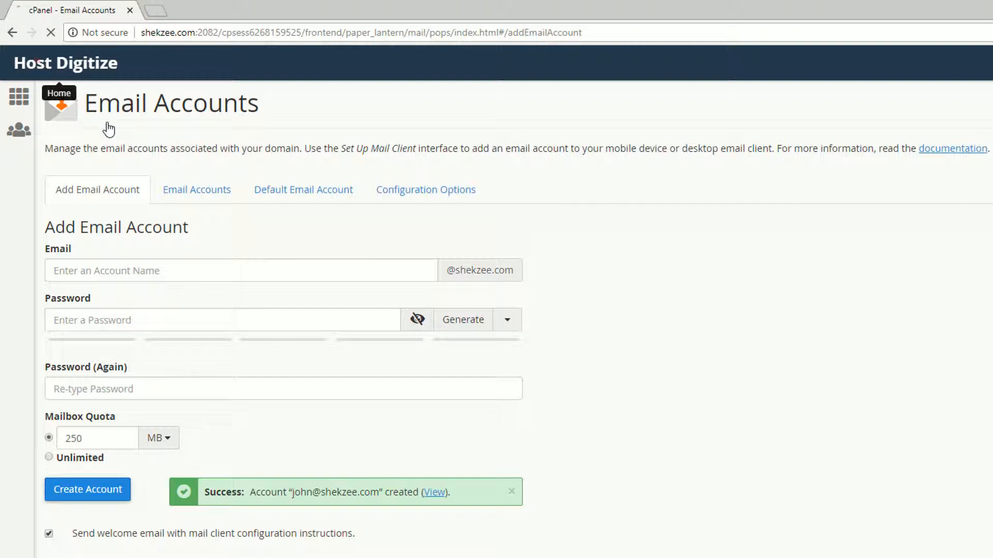
pyautogui.click(19, 96)
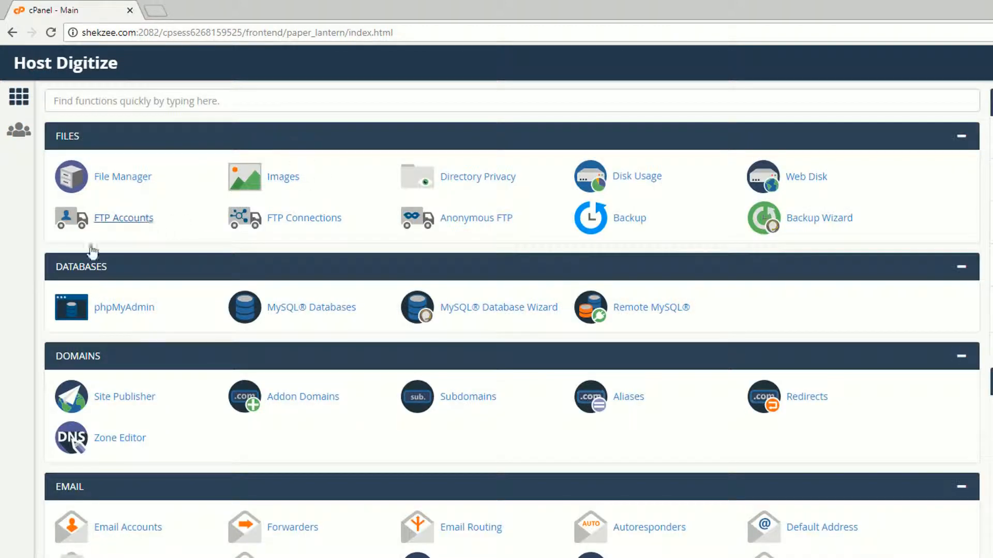
pyautogui.click(116, 527)
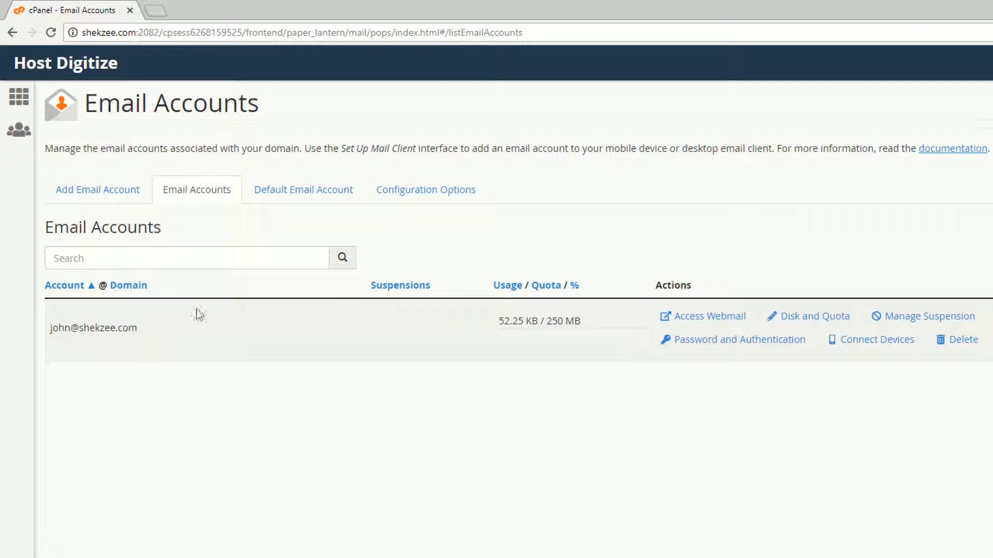
pyautogui.moveTo(54, 324); pyautogui.dragTo(198, 333)
pyautogui.click(51, 324)
pyautogui.click(85, 189)
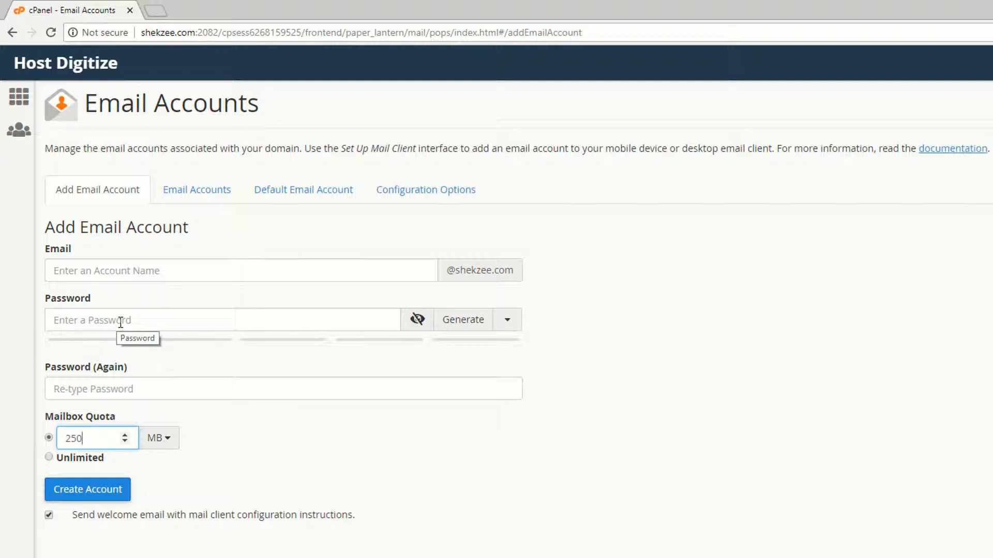
pyautogui.click(58, 65)
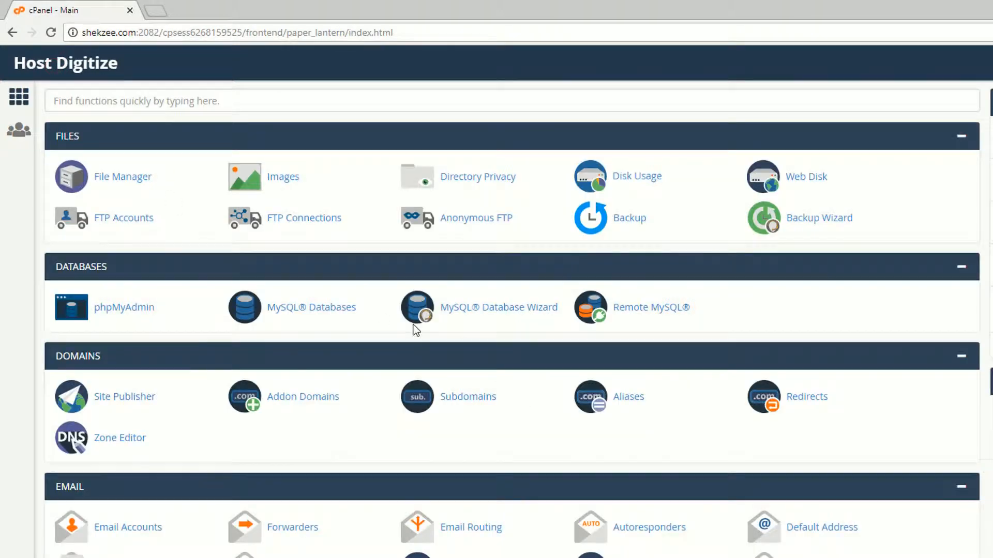
pyautogui.scroll(-3, 935, 373)
pyautogui.scroll(-3, 935, 373)
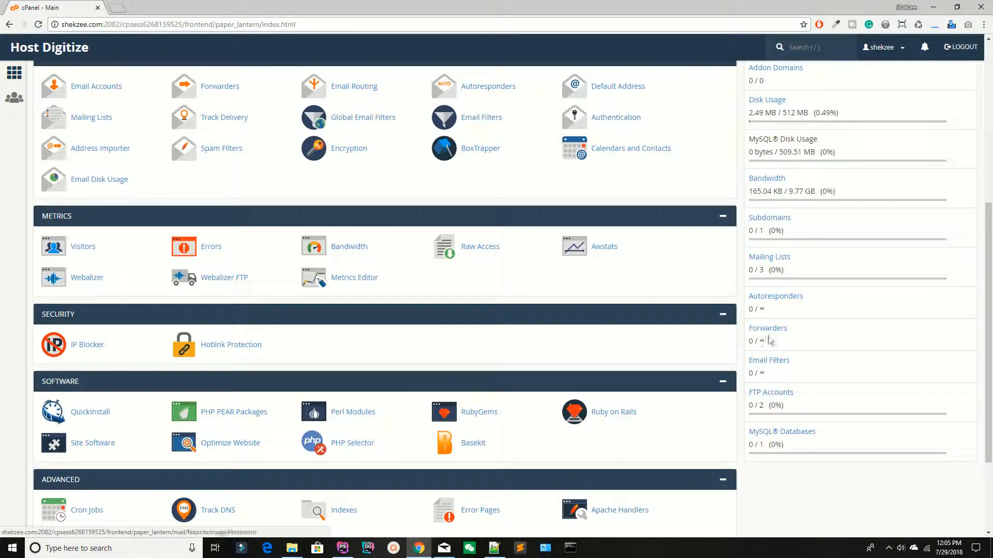
pyautogui.scroll(1, 769, 342)
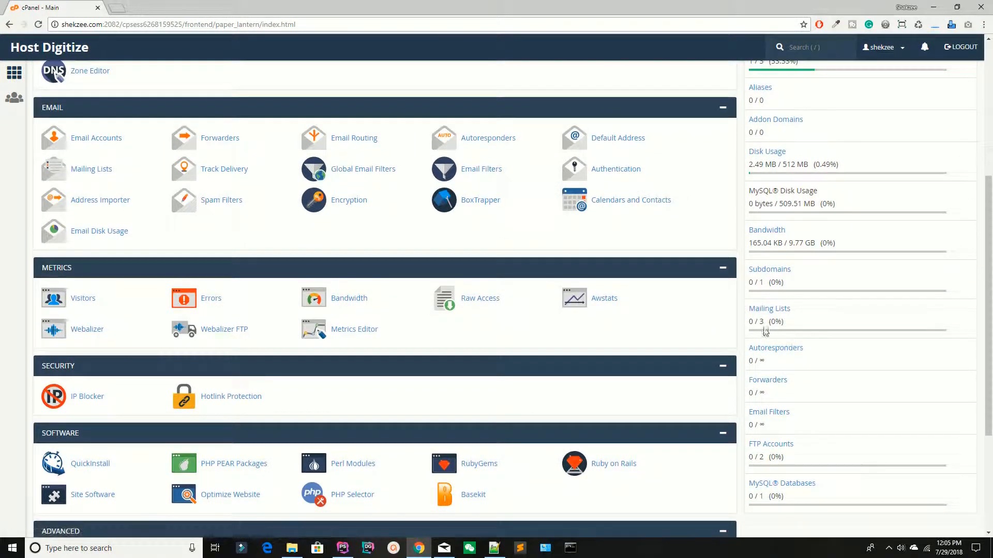
pyautogui.doubleClick(760, 321)
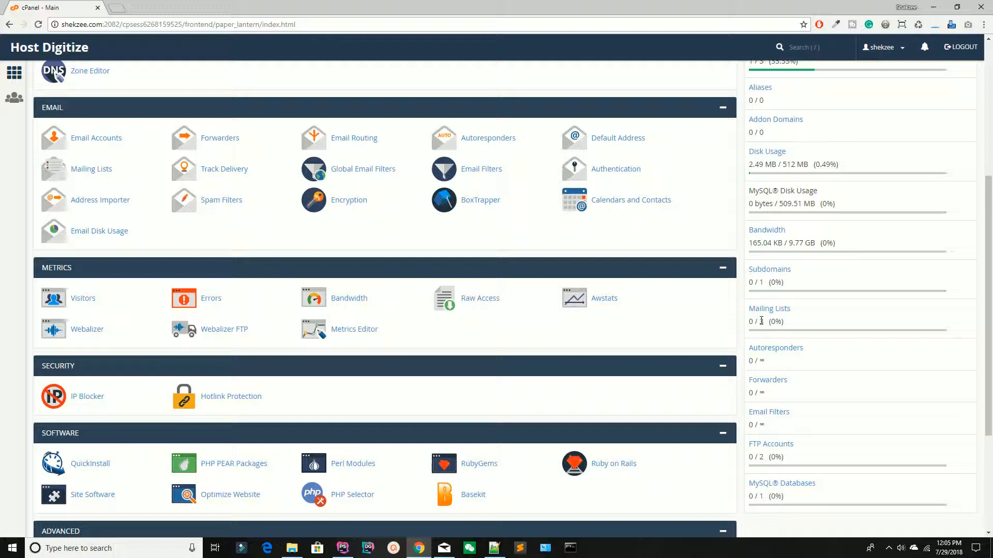
pyautogui.scroll(5, 761, 321)
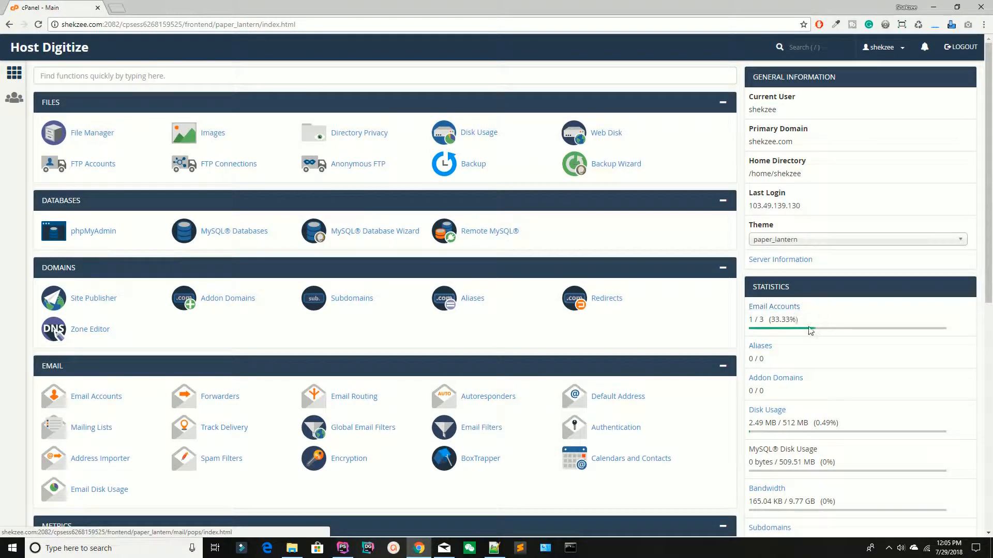
pyautogui.scroll(-1, 813, 329)
pyautogui.scroll(-5, 811, 328)
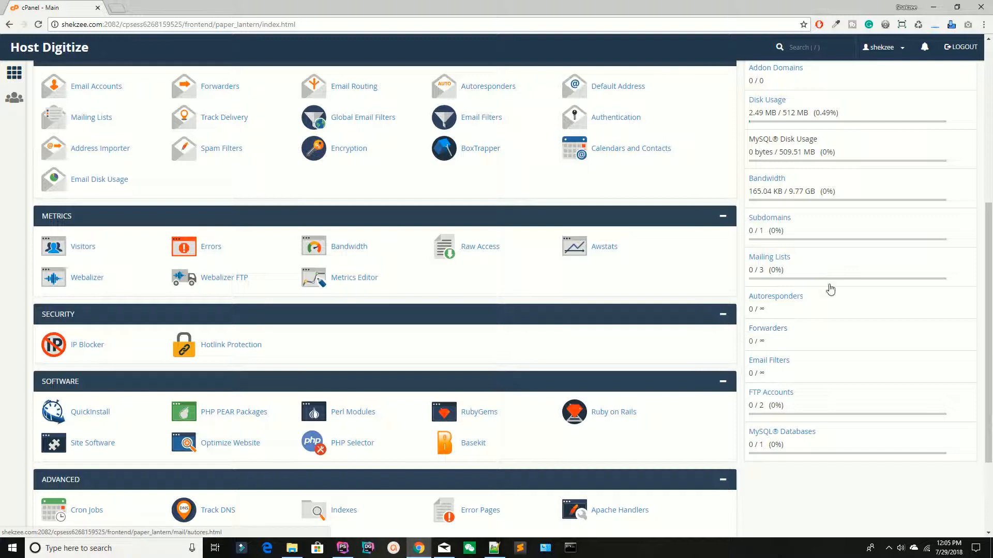
pyautogui.scroll(3, 828, 291)
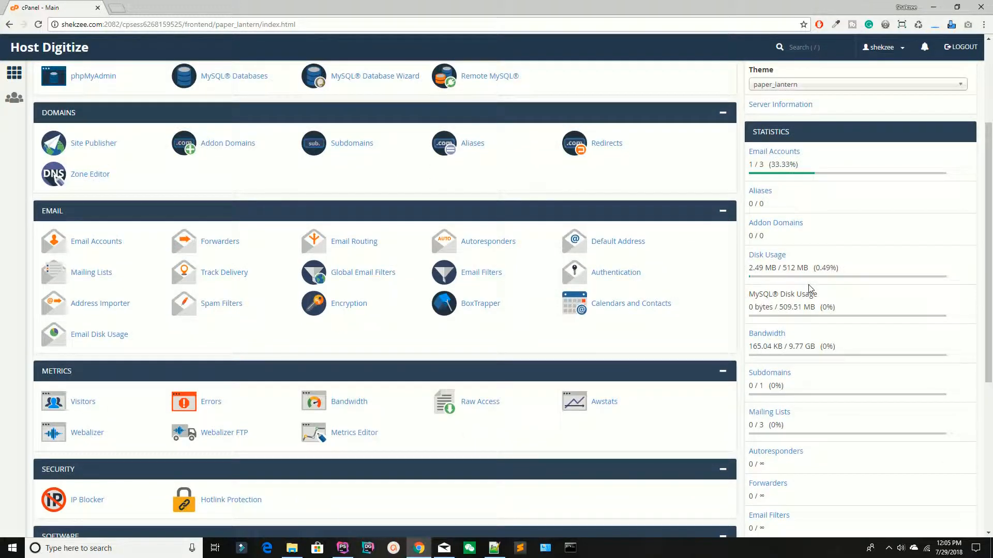
pyautogui.scroll(3, 810, 288)
pyautogui.hotkey('ctrl', 't')
pyautogui.write('www.shakee.co')
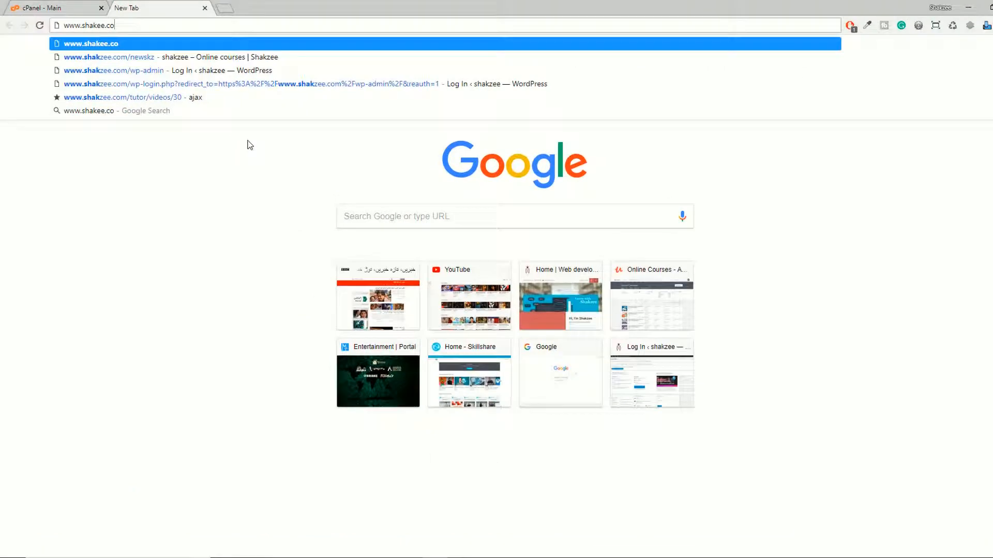
pyautogui.write('m')
pyautogui.press('Return')
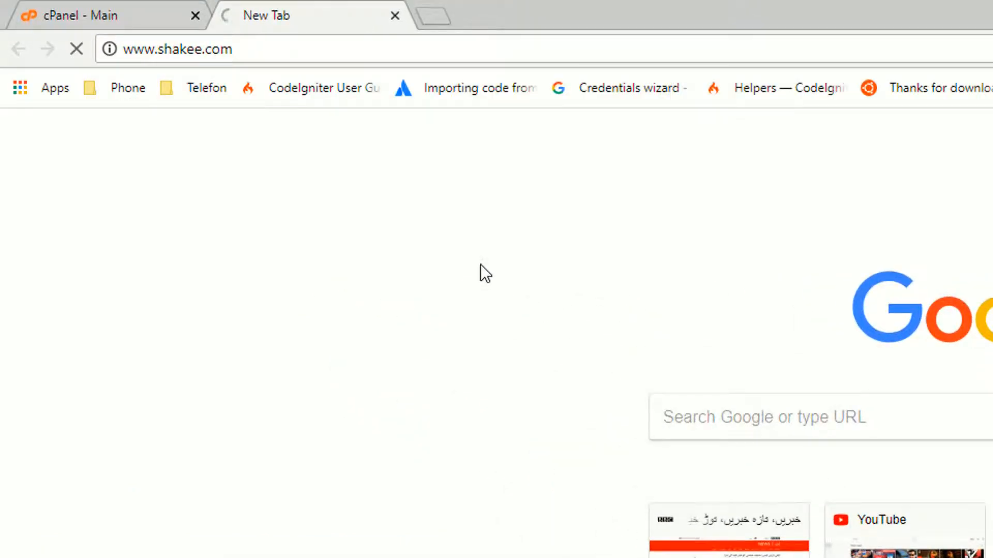
pyautogui.click(274, 43)
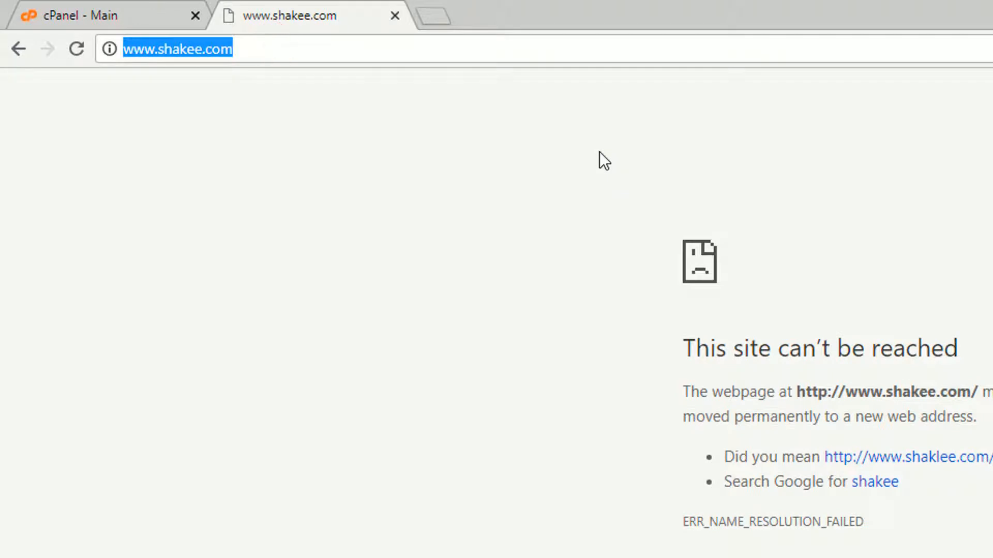
pyautogui.write('\\')
pyautogui.press('BackSpace')
pyautogui.write('shakzee.com/cpan')
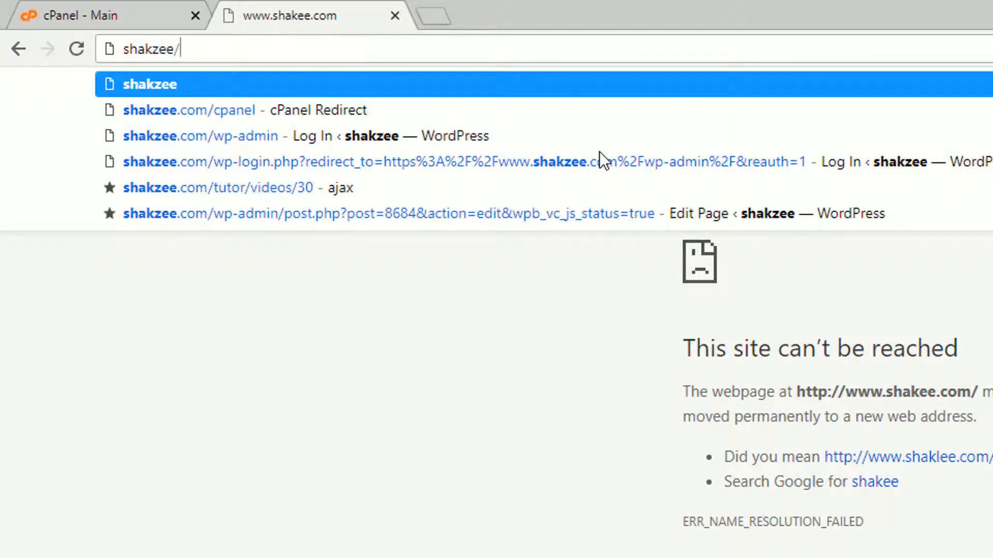
pyautogui.press('BackSpace')
pyautogui.write('.com/cpan')
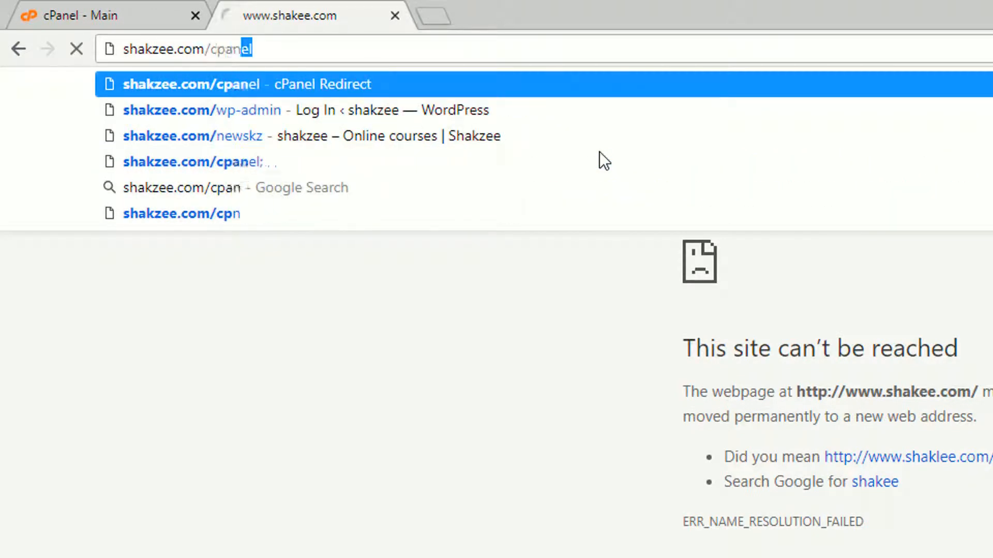
pyautogui.press('Return')
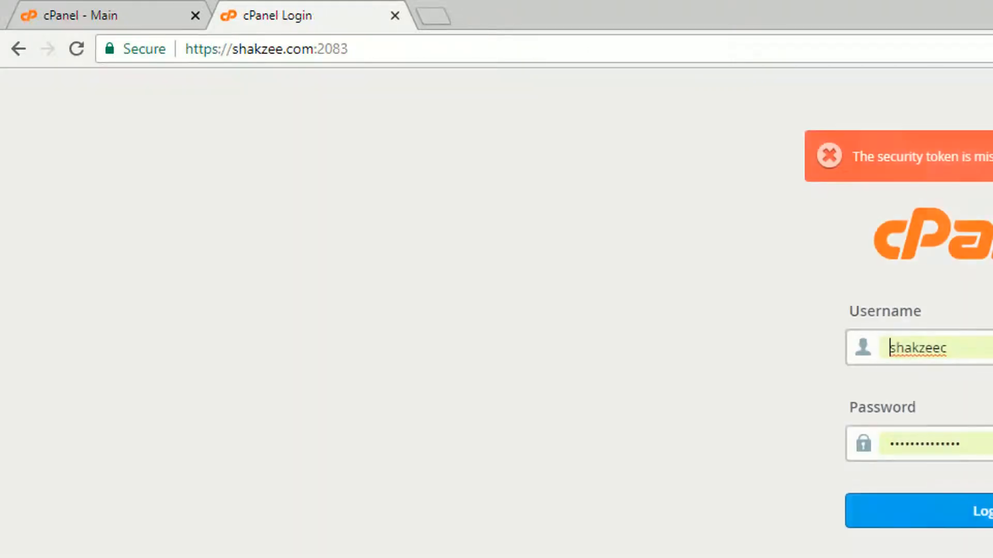
# Log in to the shakzee.com cPanel and scroll through its dashboard
pyautogui.click(915, 514)
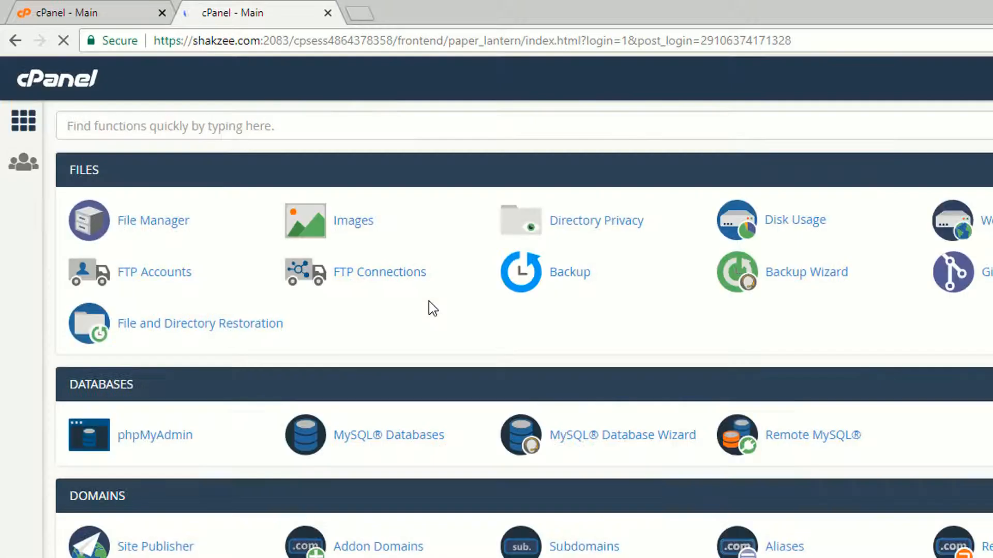
pyautogui.scroll(-3, 523, 327)
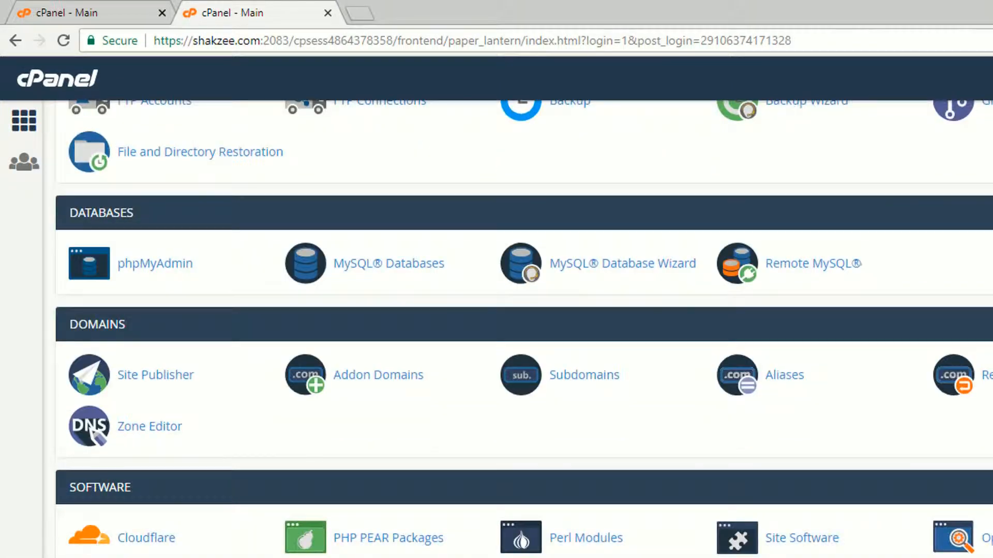
pyautogui.scroll(-2, 524, 328)
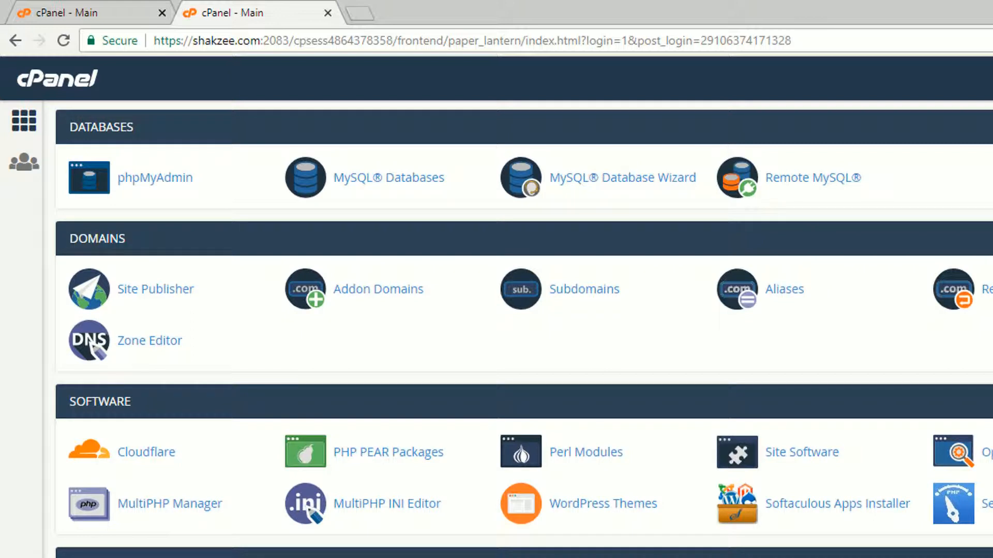
pyautogui.scroll(-3, 523, 329)
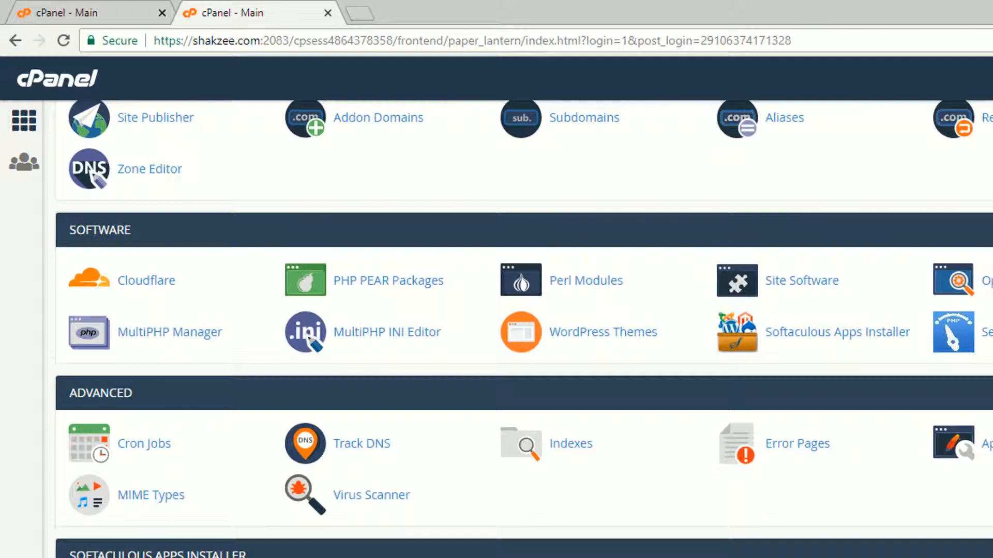
# Search the dashboard for 'list', check the statistics (14 email accounts, 9 subdomains), then close the tab
pyautogui.hotkey('ctrl', 'f')
pyautogui.write('list')
pyautogui.scroll(3, 523, 328)
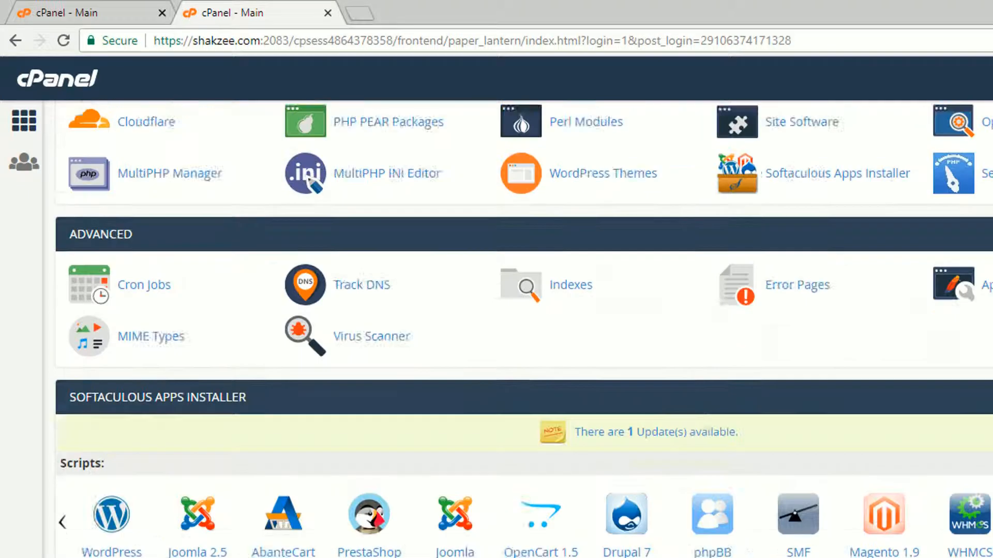
pyautogui.scroll(2, 523, 329)
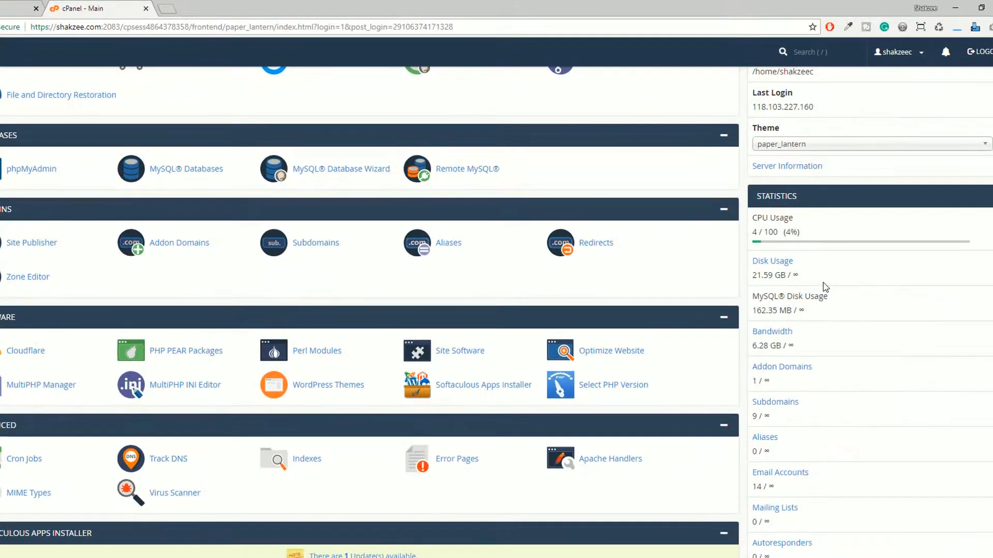
pyautogui.scroll(-2, 786, 367)
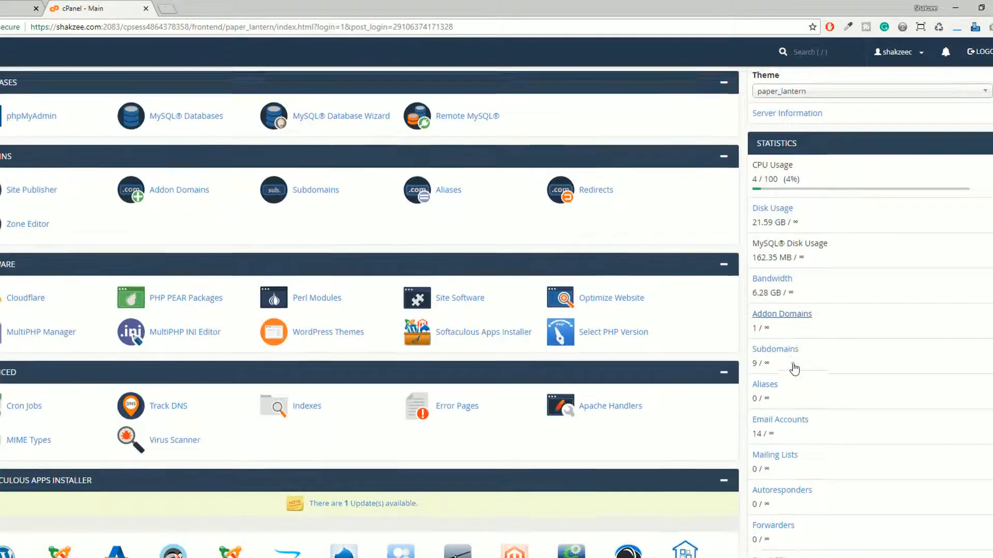
pyautogui.click(791, 373)
pyautogui.moveTo(768, 373); pyautogui.dragTo(801, 371)
pyautogui.click(801, 370)
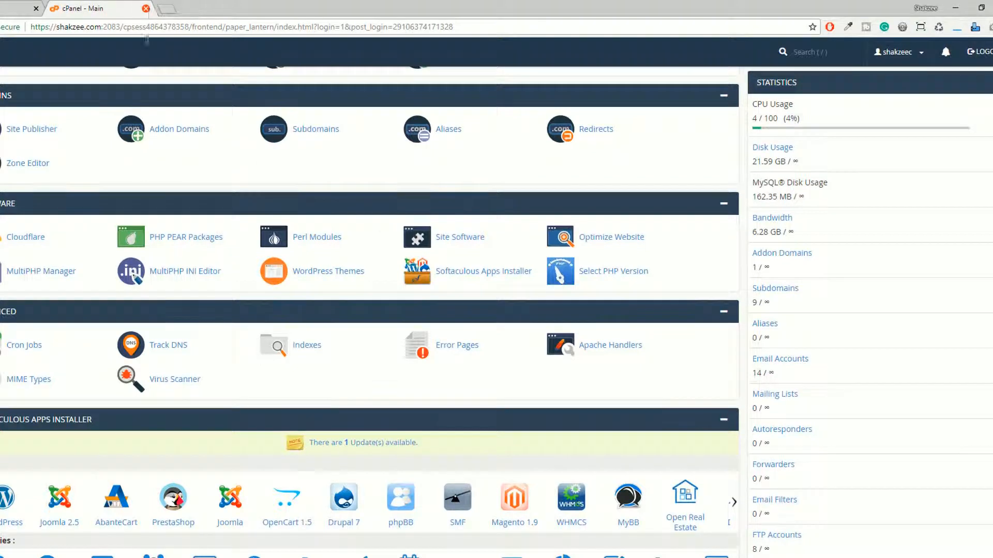
pyautogui.click(145, 9)
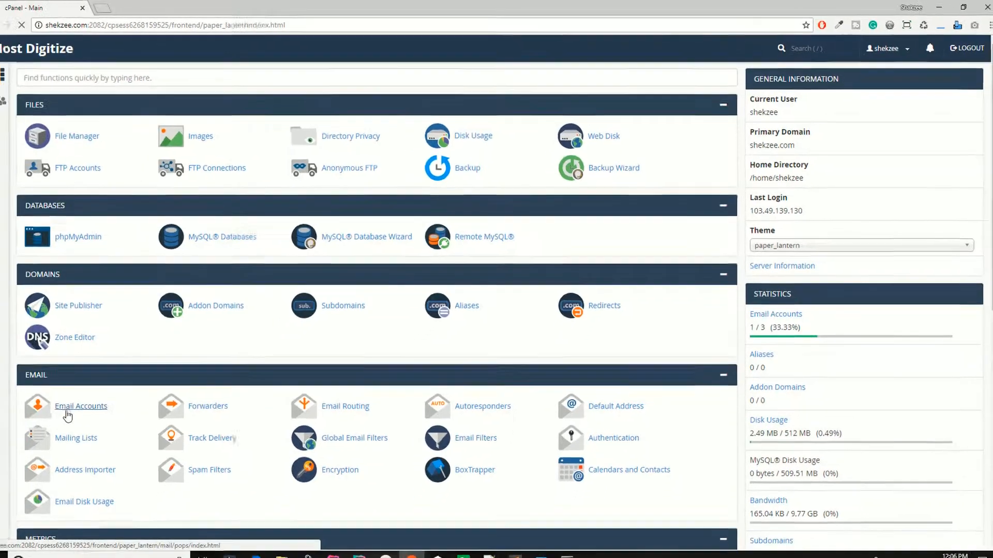
# Start a second shekzee.com email account, entering its name and password twice
pyautogui.click(68, 413)
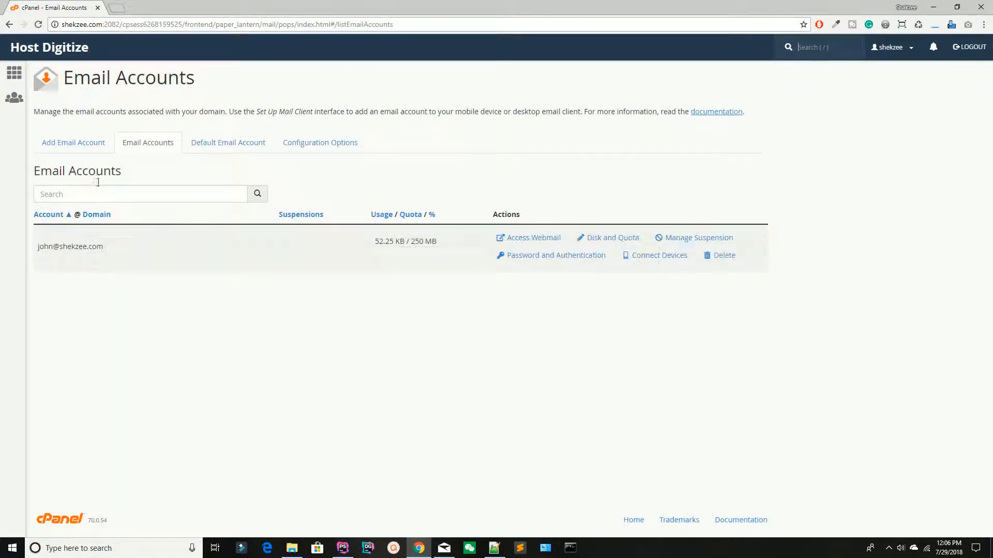
pyautogui.click(80, 148)
pyautogui.click(118, 203)
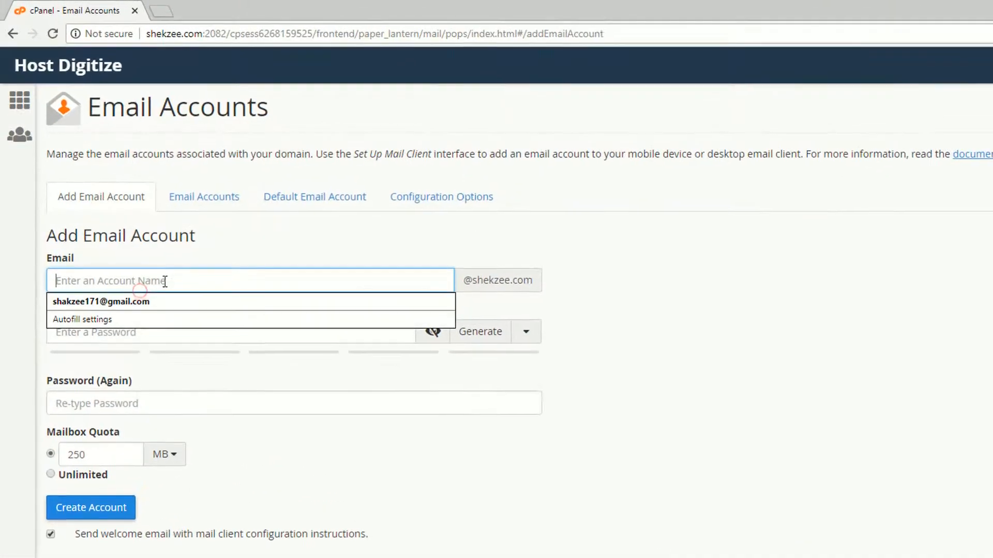
pyautogui.click(141, 332)
pyautogui.write('123456')
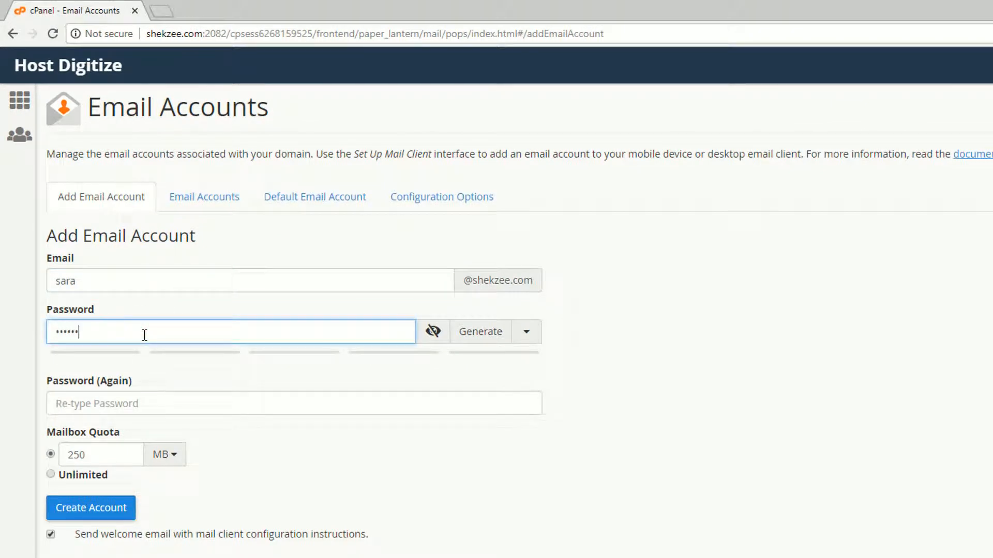
pyautogui.write('78')
pyautogui.press('Tab')
pyautogui.write('12')
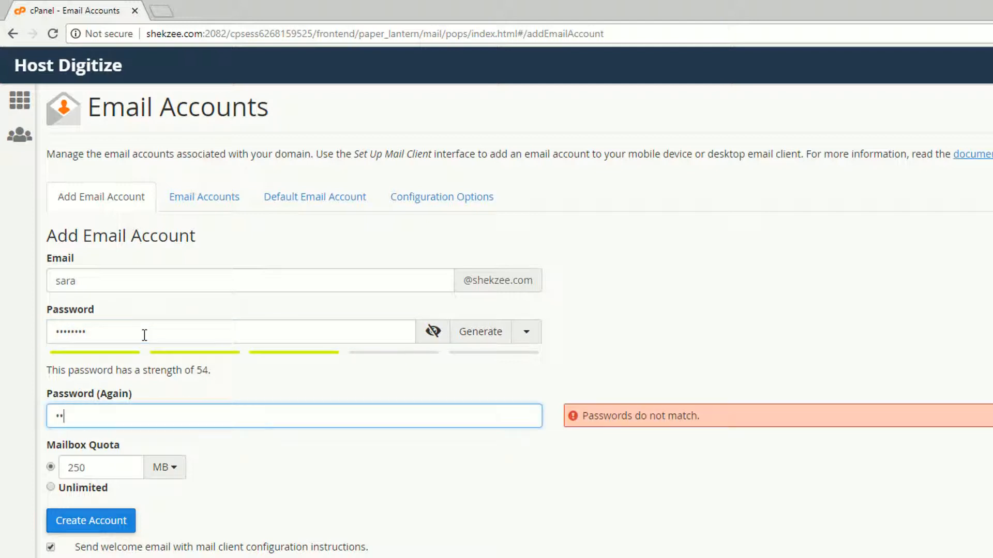
pyautogui.write('345678')
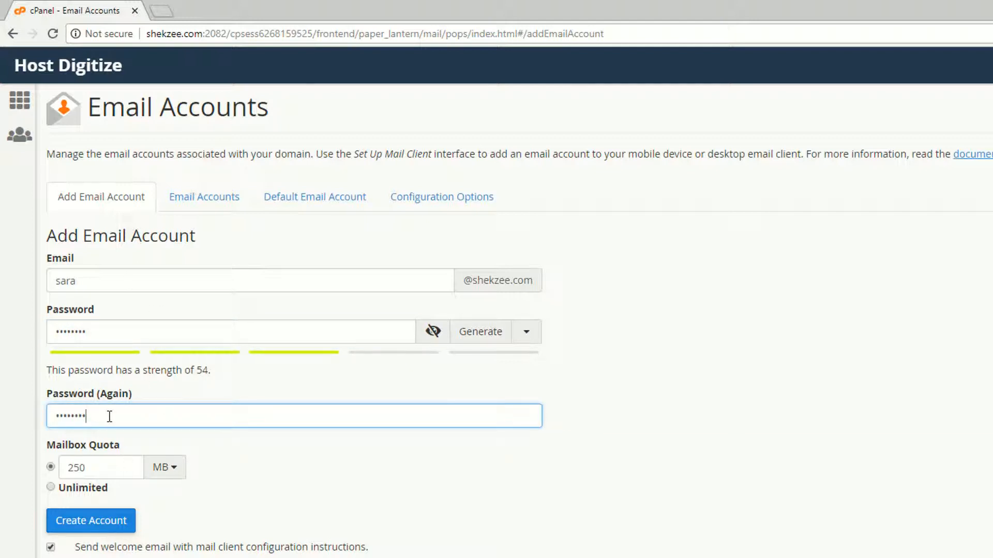
# Give the mailbox an unlimited quota, create it, and view the accounts list
pyautogui.click(50, 487)
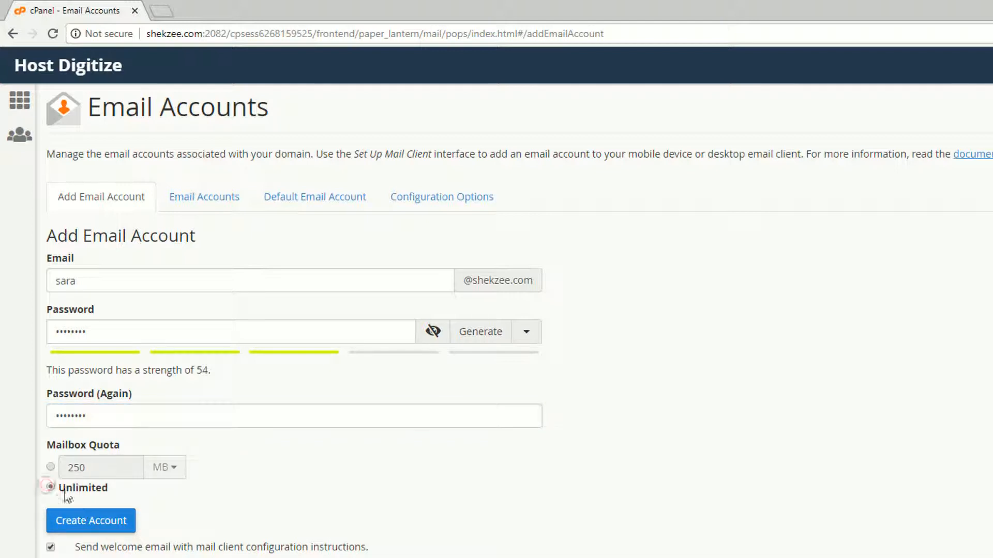
pyautogui.click(91, 520)
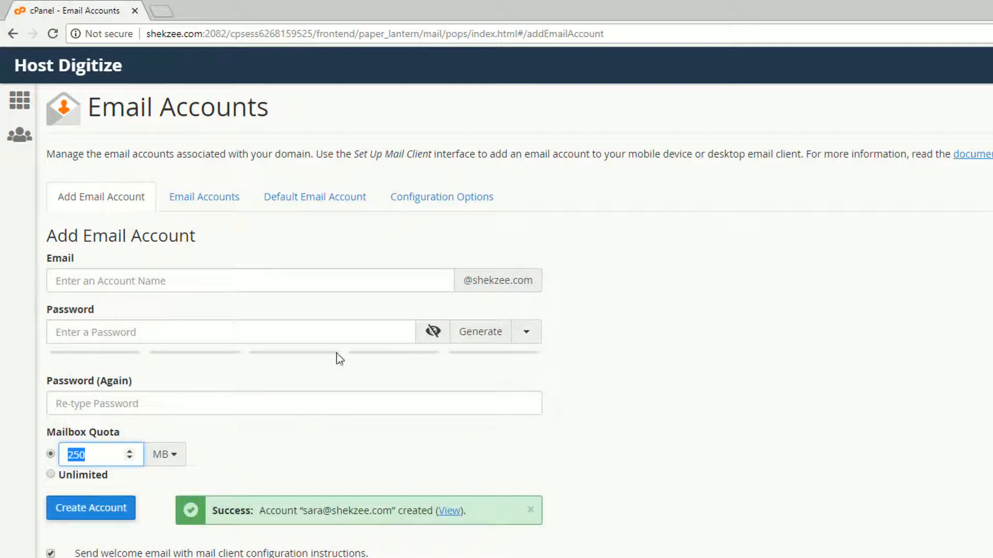
pyautogui.click(212, 206)
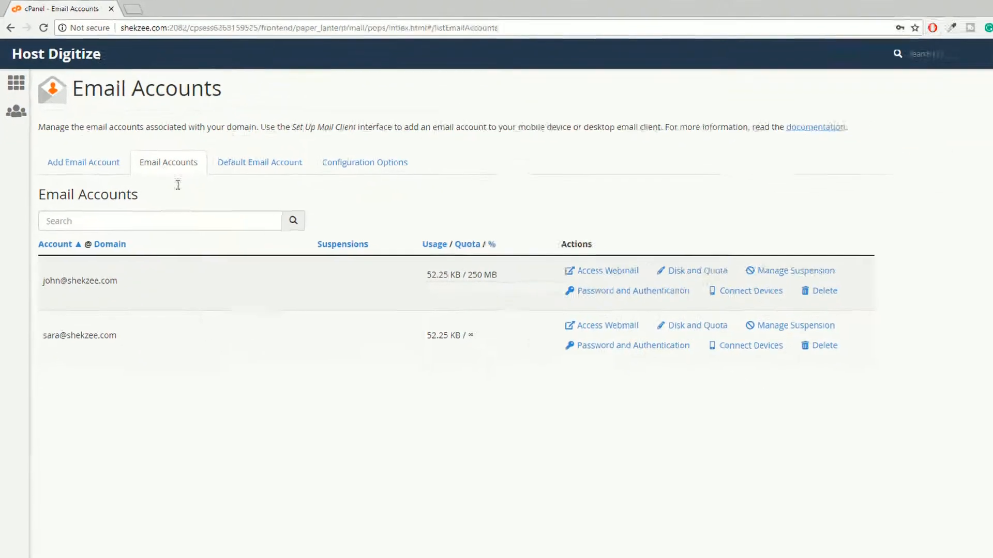
# Launch Firefox from the Start menu and load shekzee.com/webmail
pyautogui.press('super')
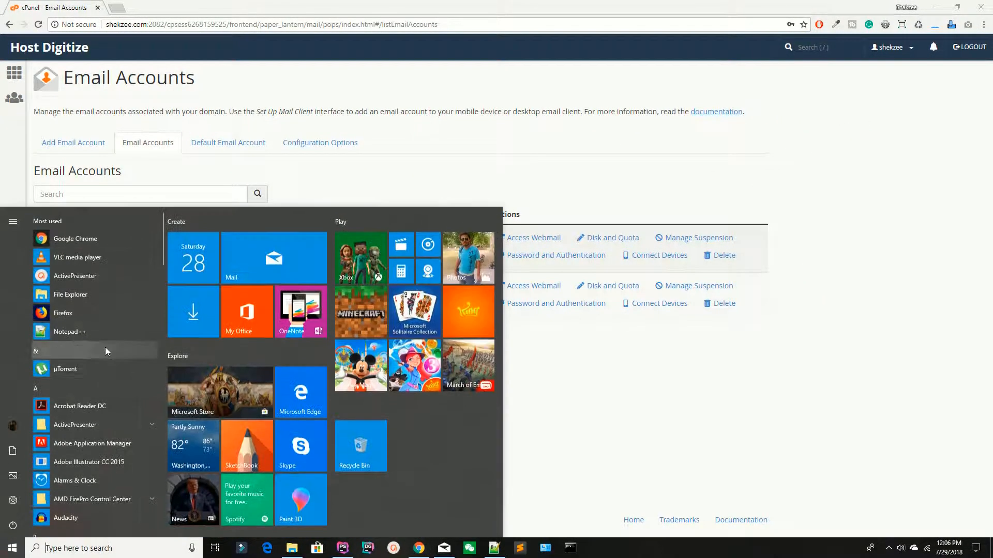
pyautogui.click(46, 315)
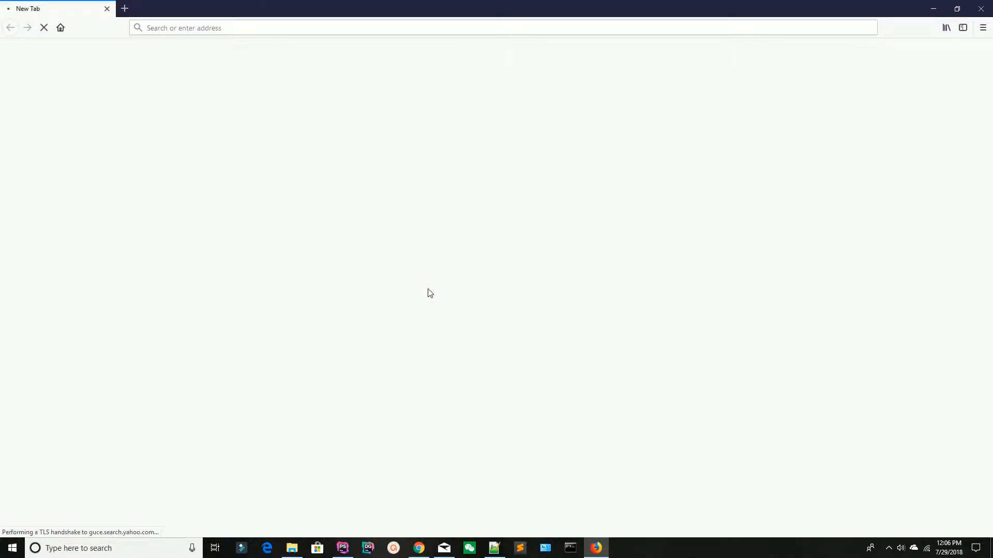
pyautogui.click(205, 28)
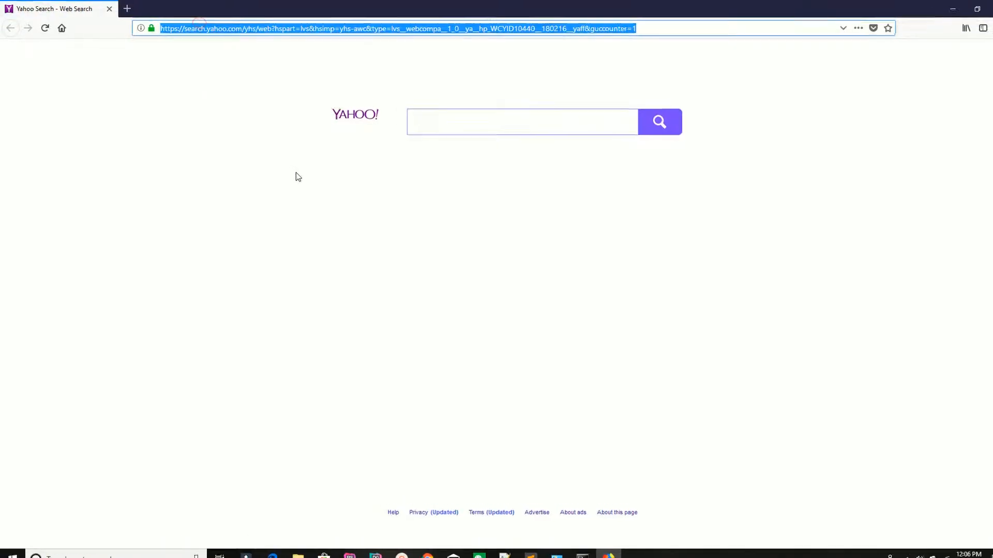
pyautogui.write('shek')
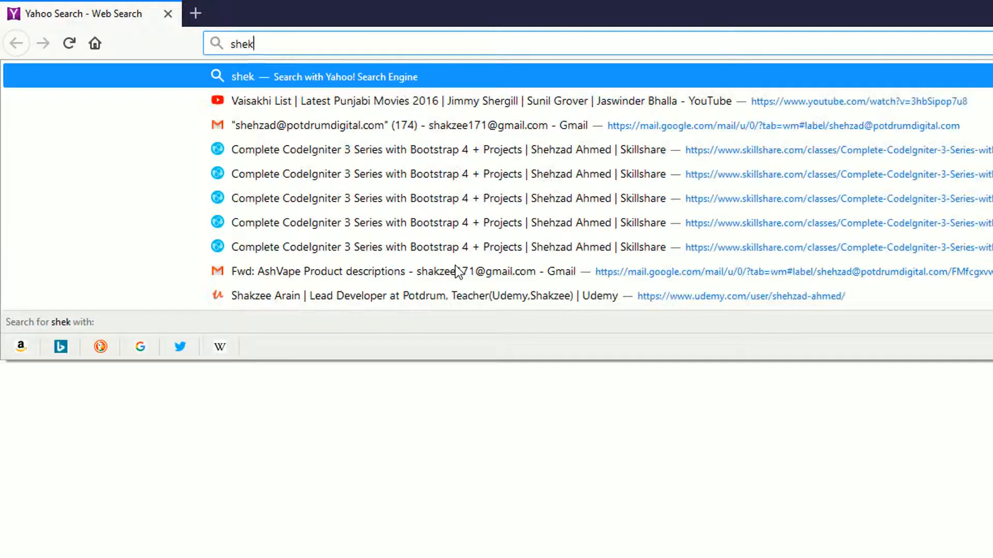
pyautogui.write('zee.com/webmail')
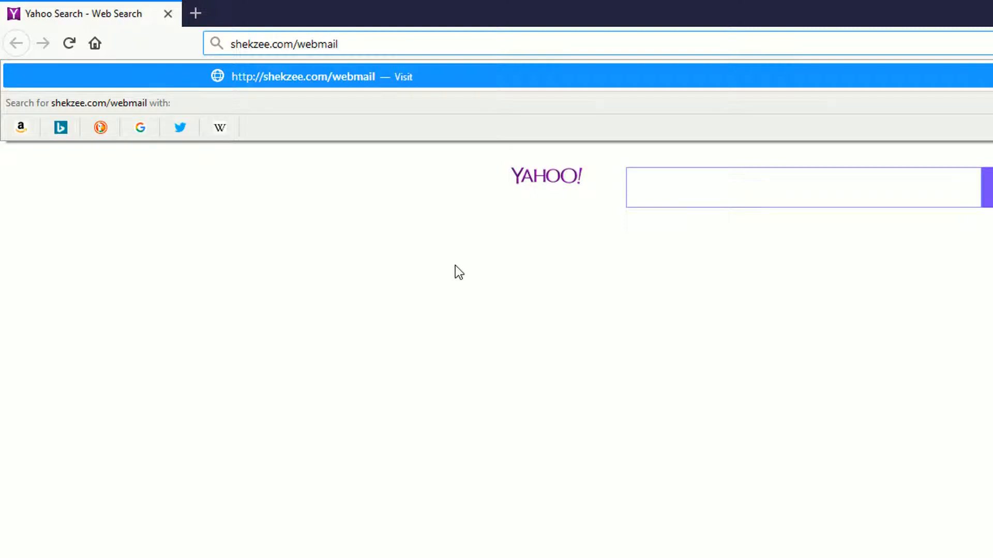
pyautogui.press('Return')
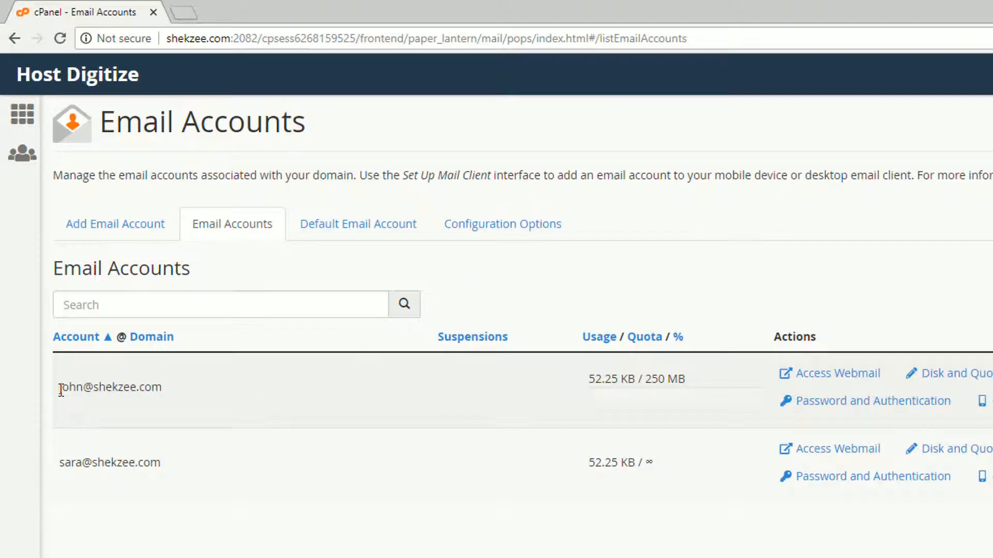
# Highlight details on the login page, including the 2095 port in the address
pyautogui.moveTo(61, 389); pyautogui.dragTo(140, 387)
pyautogui.click(113, 410)
pyautogui.moveTo(58, 461); pyautogui.dragTo(139, 460)
pyautogui.click(115, 488)
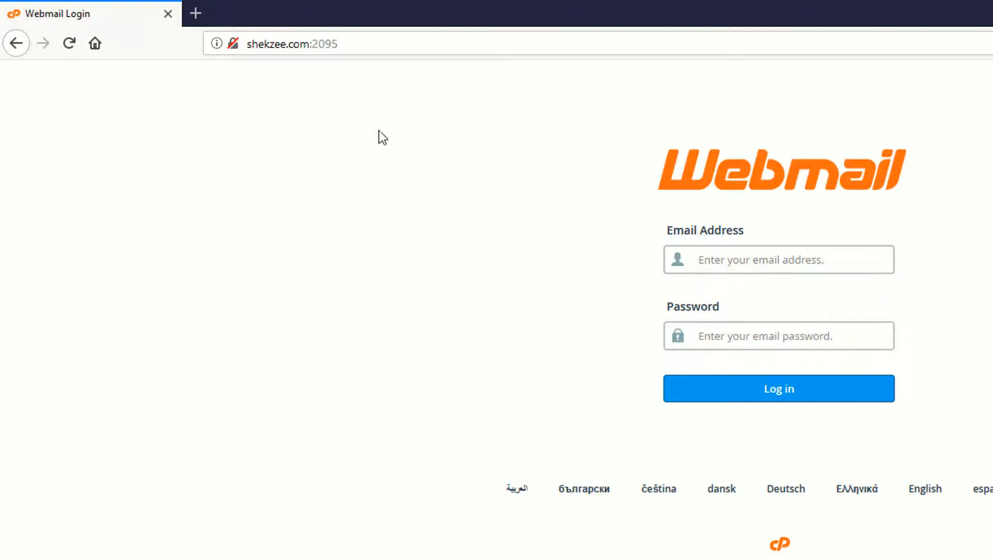
pyautogui.moveTo(310, 47); pyautogui.dragTo(355, 42)
pyautogui.click(364, 42)
# Sign in to webmail with the shekzee.com account's email address and password
pyautogui.click(717, 248)
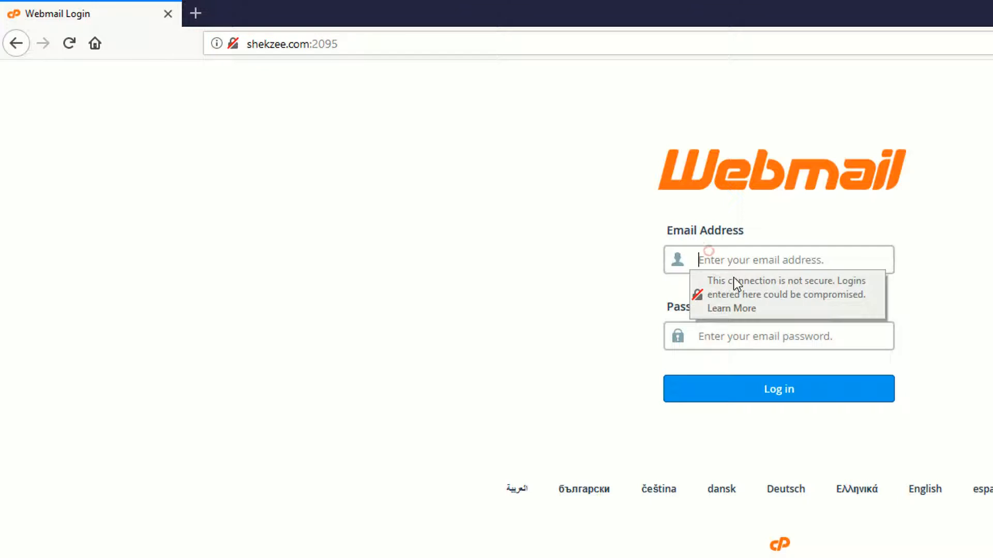
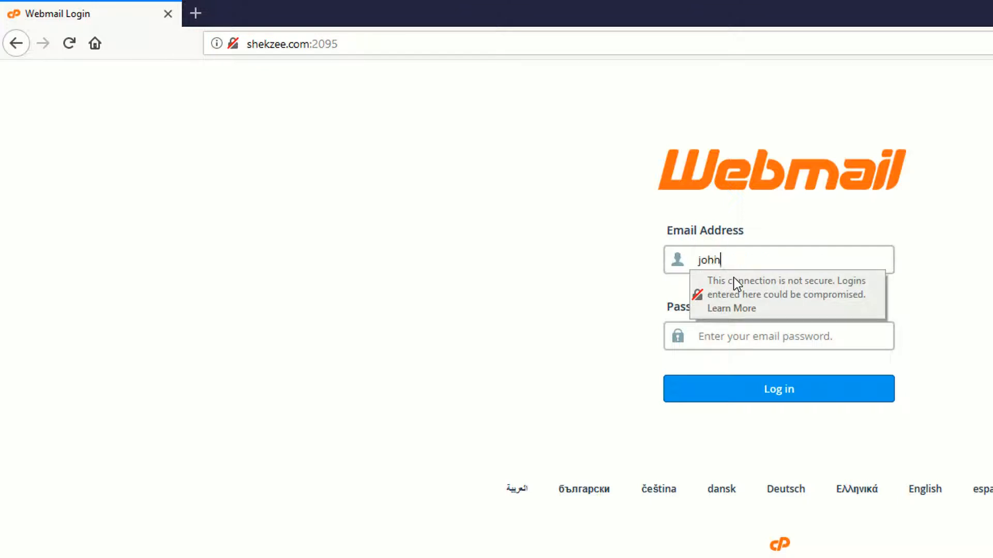
pyautogui.press('Tab')
pyautogui.write('•••••••••••••')
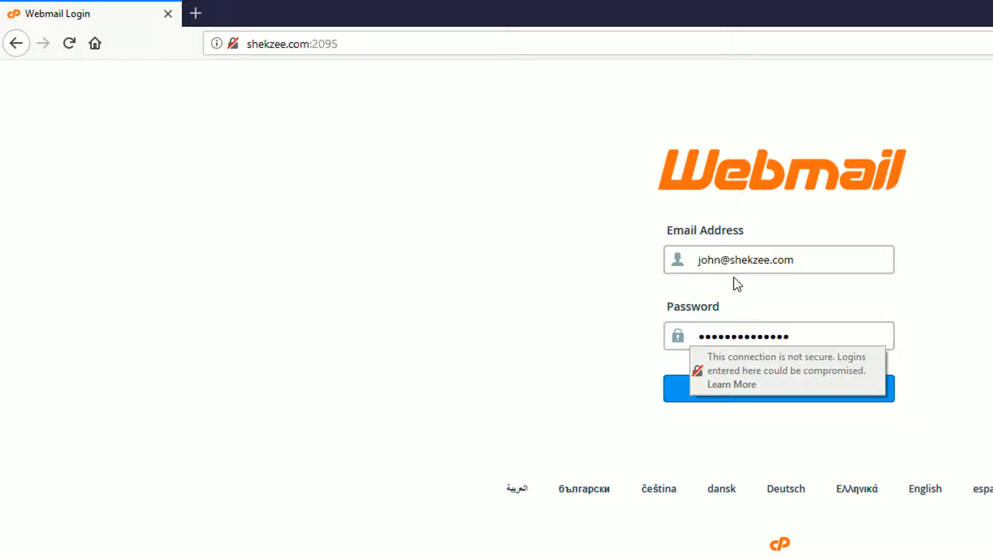
pyautogui.hotkey('ctrl', 'a')
pyautogui.press('BackSpace')
pyautogui.write('••••••••')
pyautogui.click(796, 396)
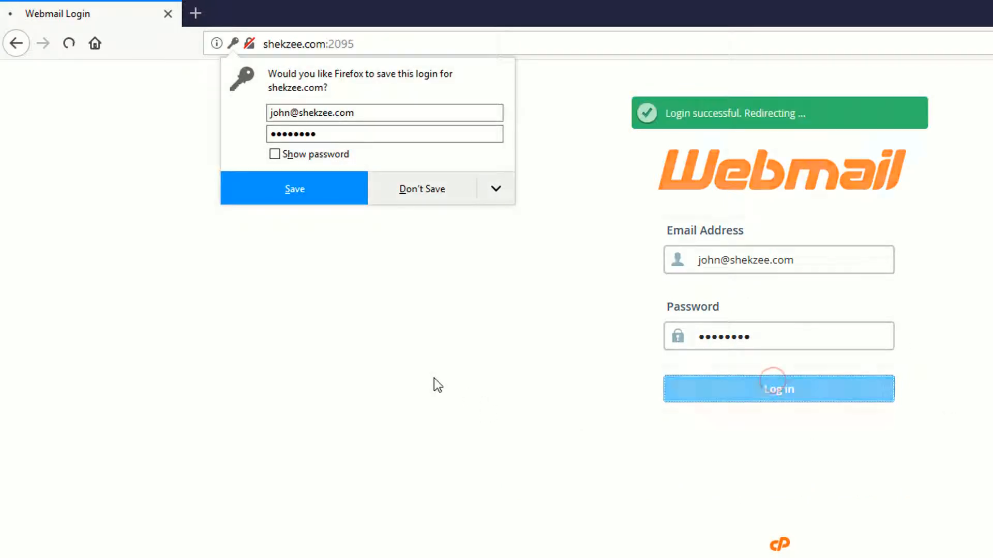
# Decline saving the login, try Roundcube and dismiss its download prompt, then go back
pyautogui.click(437, 190)
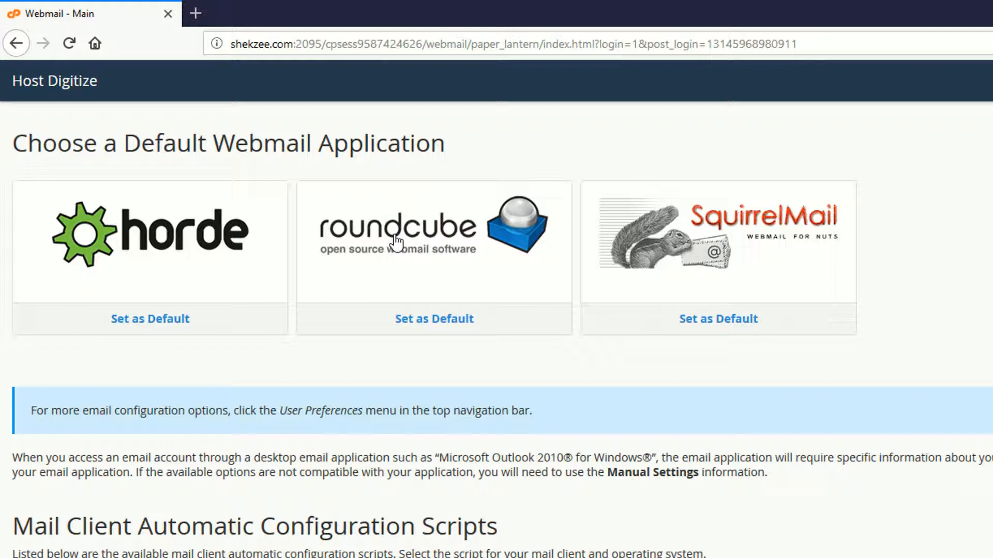
pyautogui.click(386, 284)
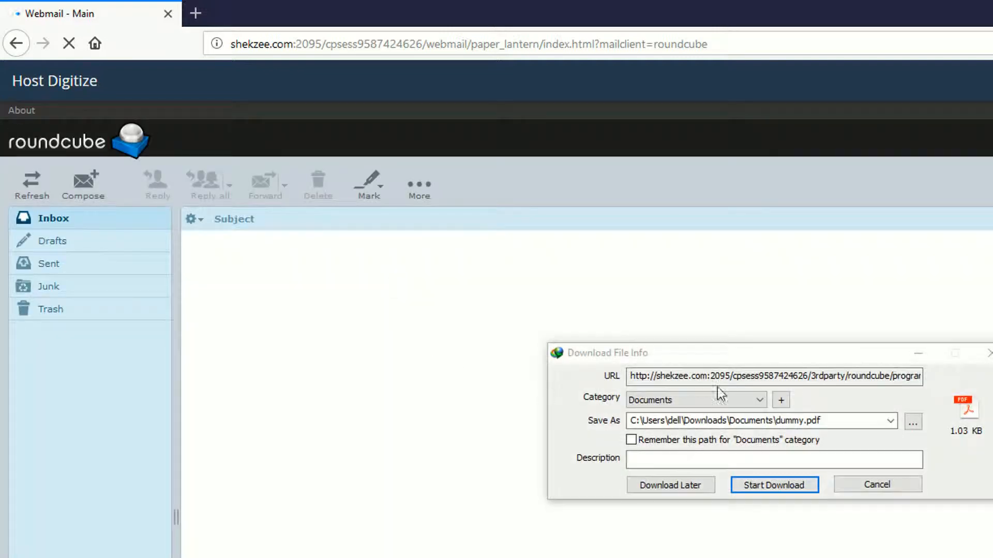
pyautogui.click(874, 484)
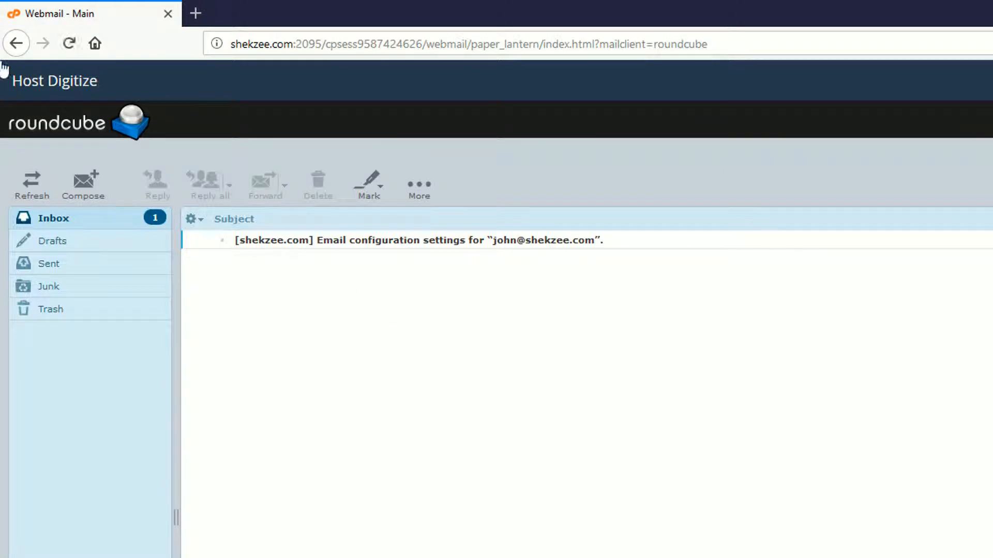
pyautogui.click(16, 42)
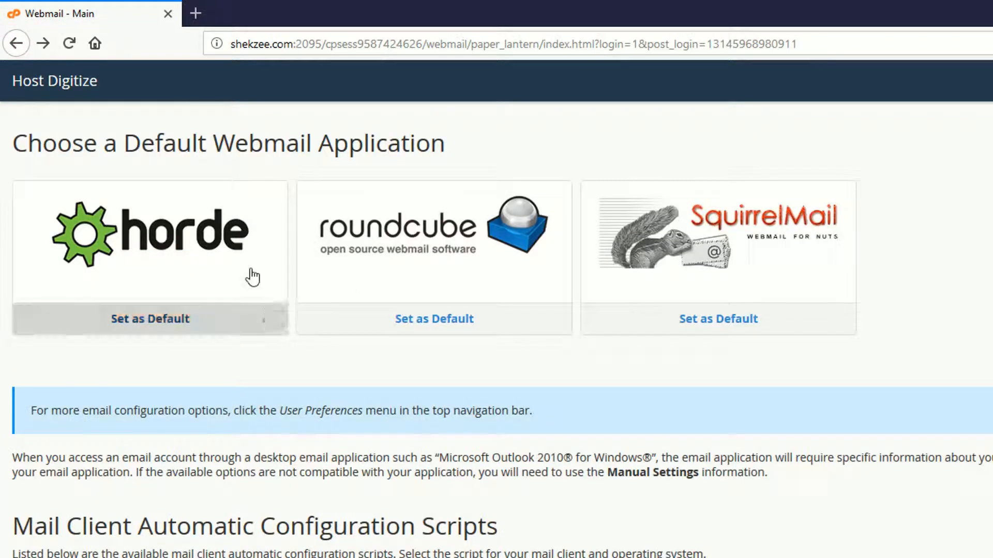
# Try Horde, then open the mailbox in SquirrelMail and its account menu
pyautogui.click(165, 242)
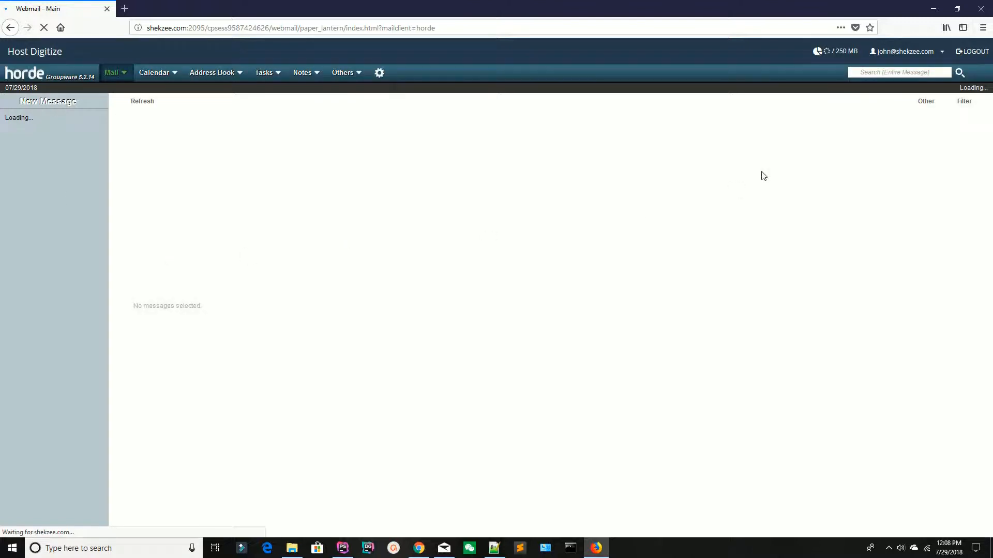
pyautogui.click(12, 29)
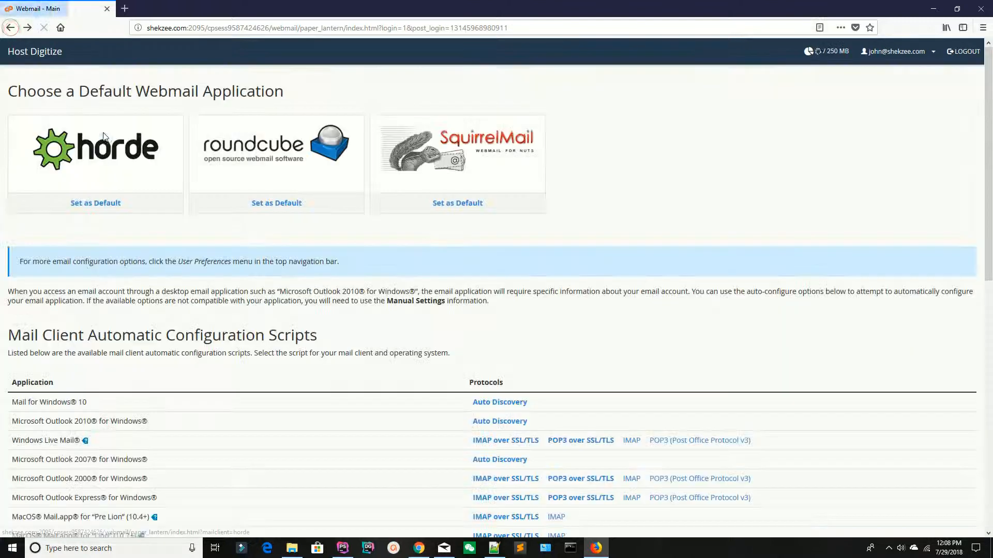
pyautogui.click(460, 147)
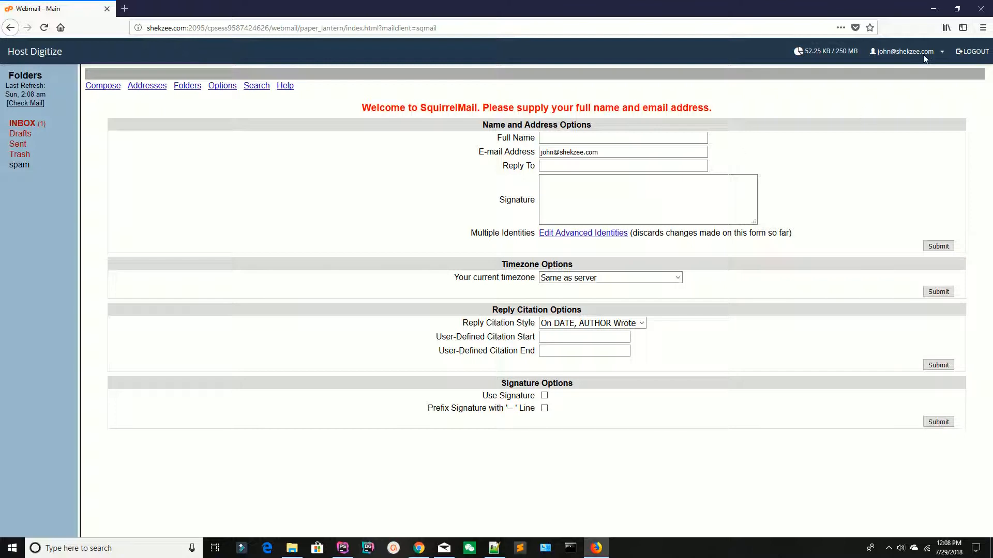
pyautogui.click(941, 56)
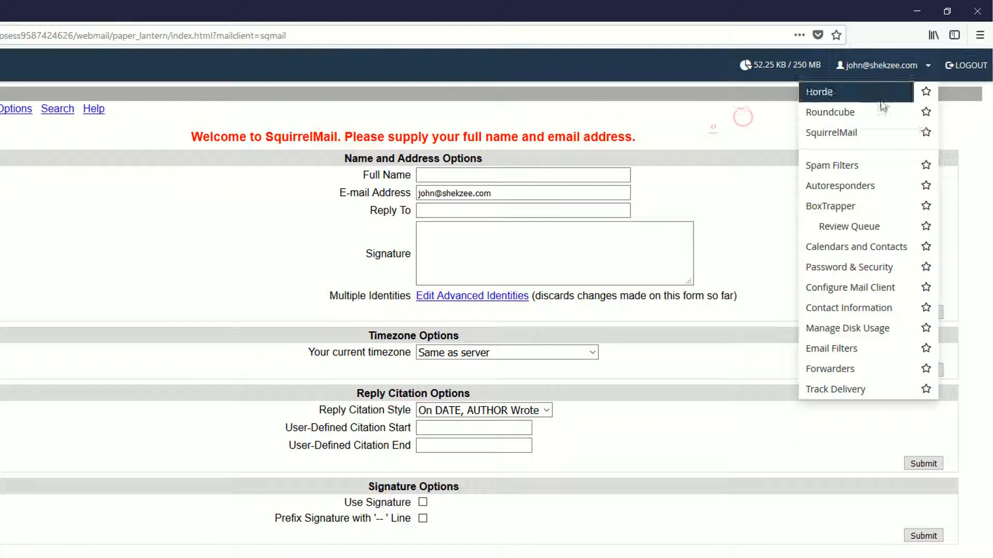
# Switch the mailbox to Roundcube from the account menu, dismissing the download prompt
pyautogui.click(876, 66)
pyautogui.click(895, 75)
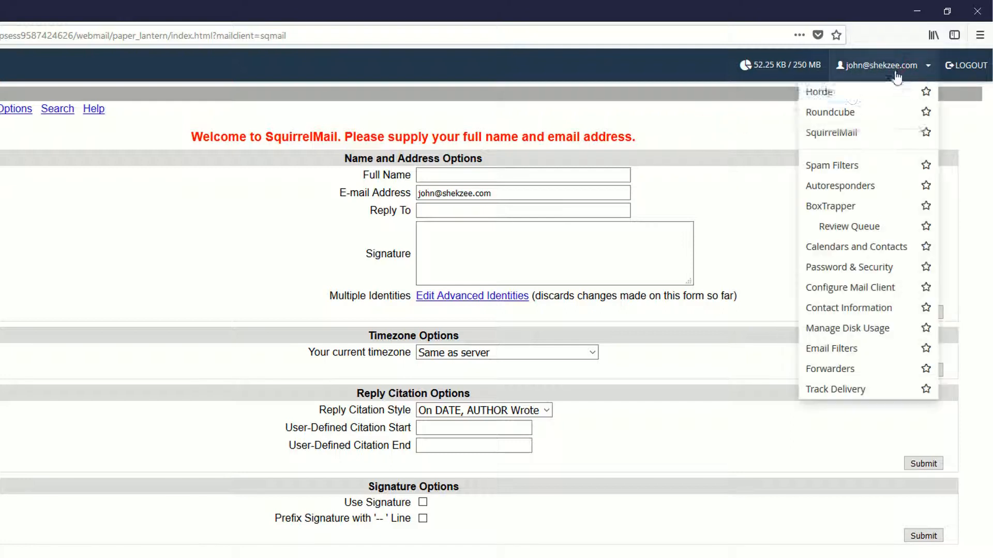
pyautogui.click(835, 115)
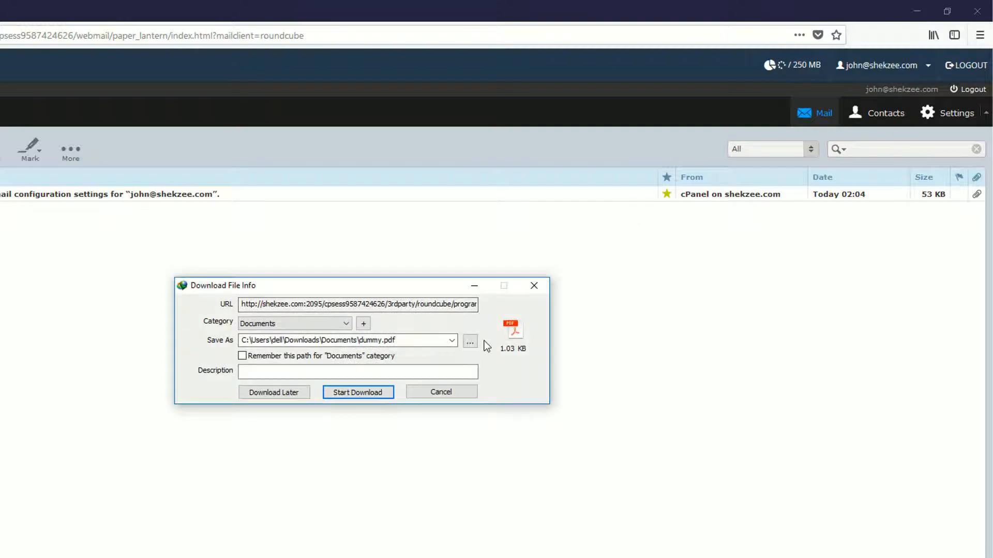
pyautogui.click(534, 286)
# Star Roundcube as the favourite webmail client, then log out
pyautogui.click(914, 76)
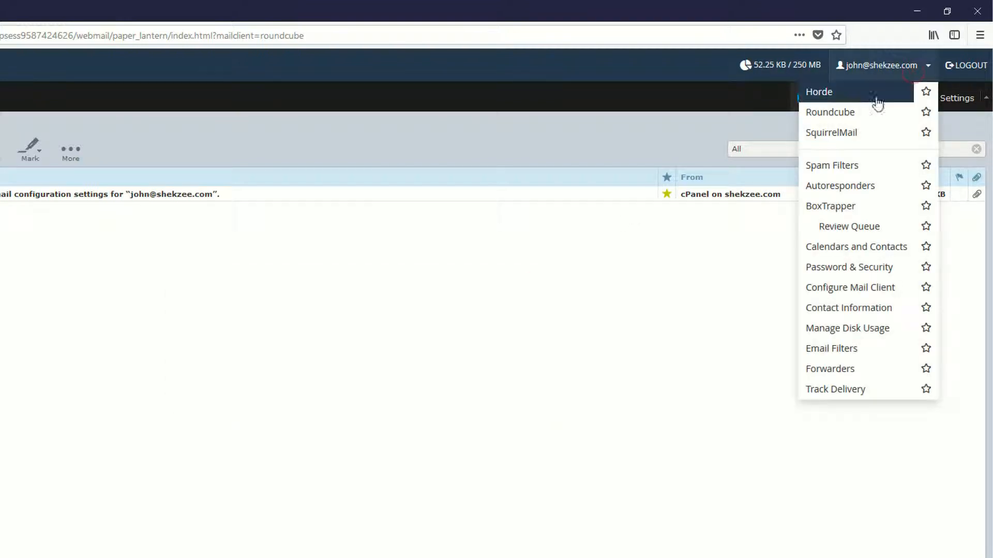
pyautogui.click(925, 113)
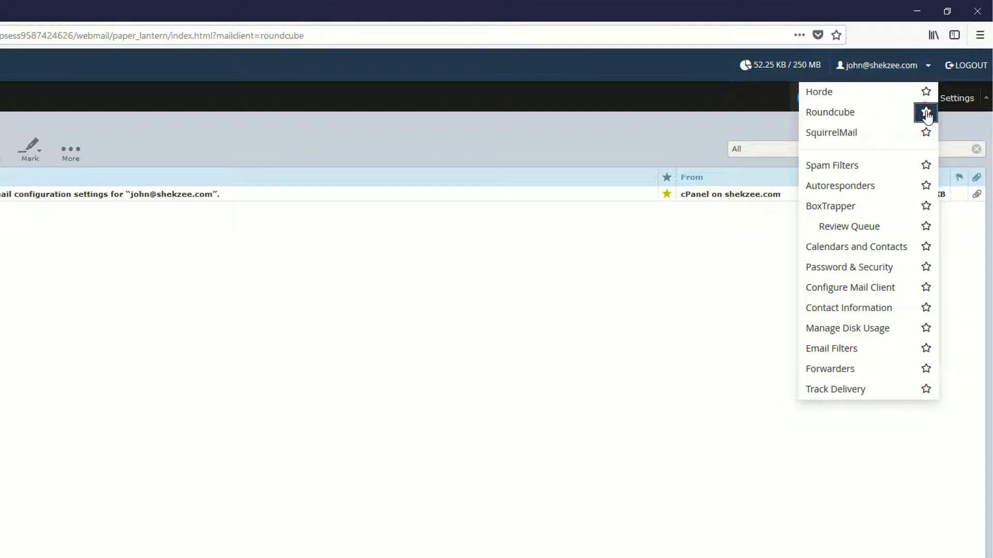
pyautogui.click(358, 342)
pyautogui.click(358, 342)
pyautogui.click(534, 295)
pyautogui.click(906, 71)
pyautogui.click(906, 74)
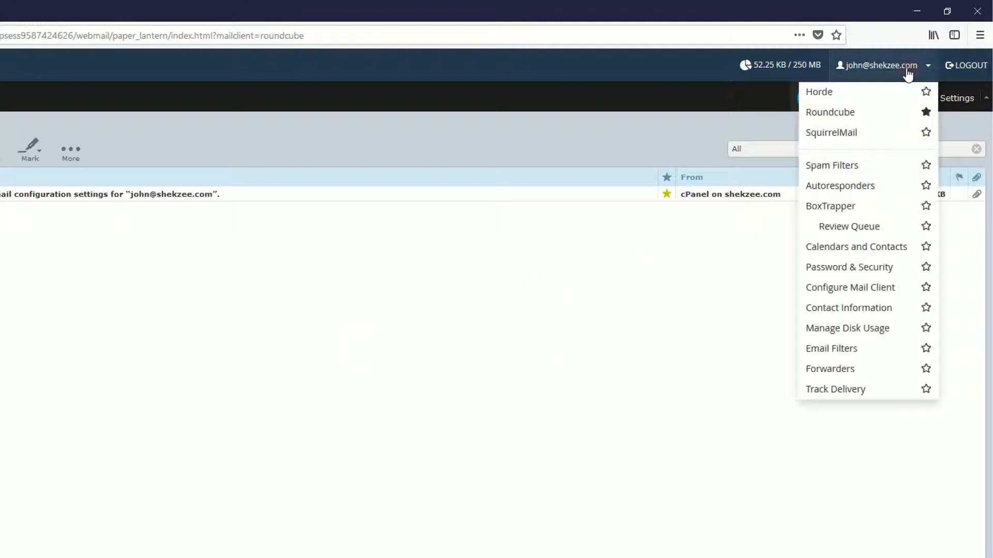
pyautogui.click(961, 63)
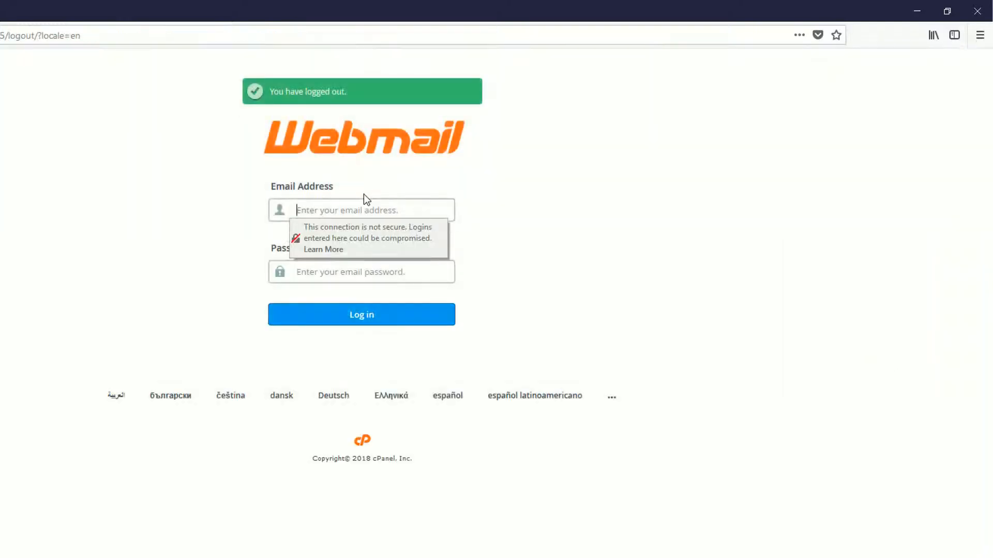
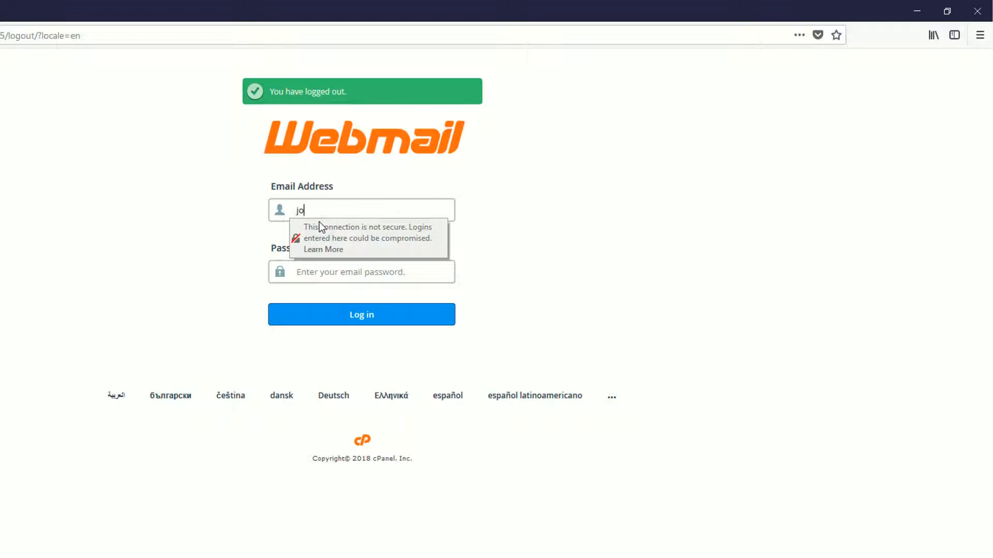
# Log back in with the account's email and password, dismissing the save-login and download prompts
pyautogui.press('Tab')
pyautogui.write('•••••••')
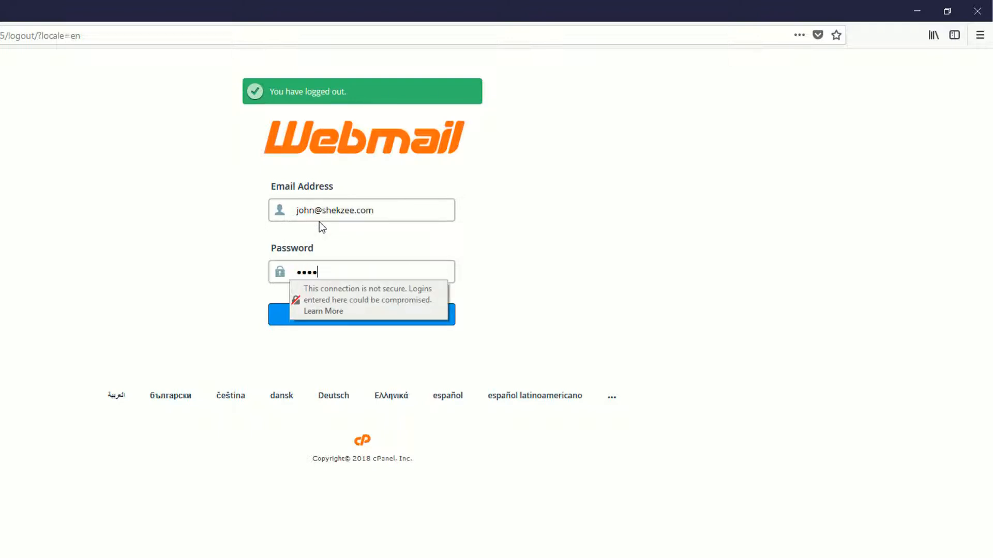
pyautogui.write('•')
pyautogui.press('Return')
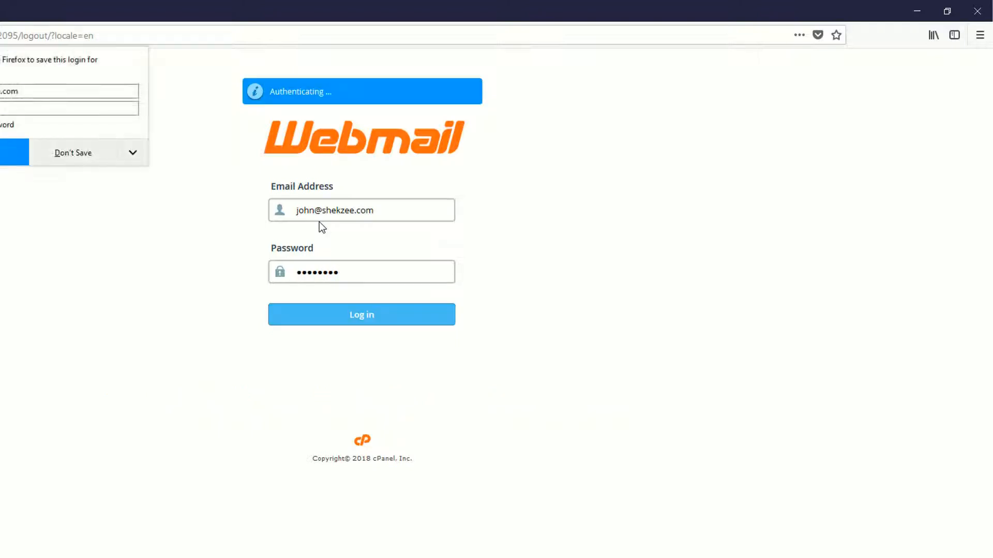
pyautogui.click(78, 155)
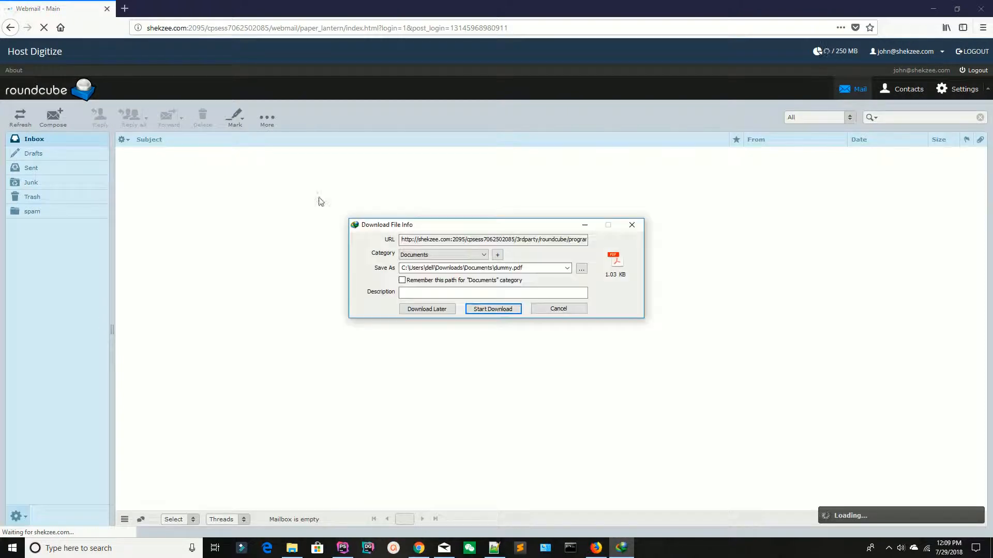
pyautogui.click(559, 309)
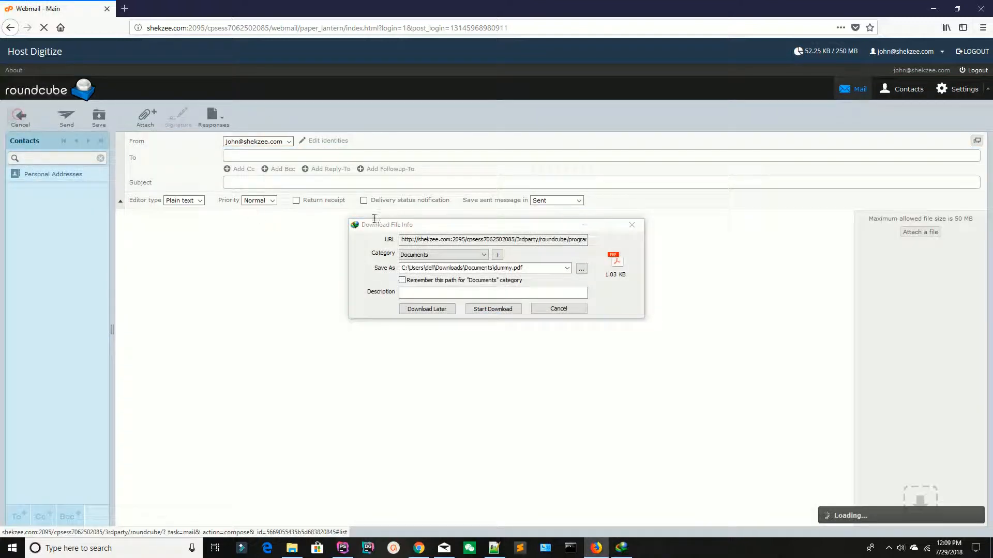
pyautogui.click(540, 306)
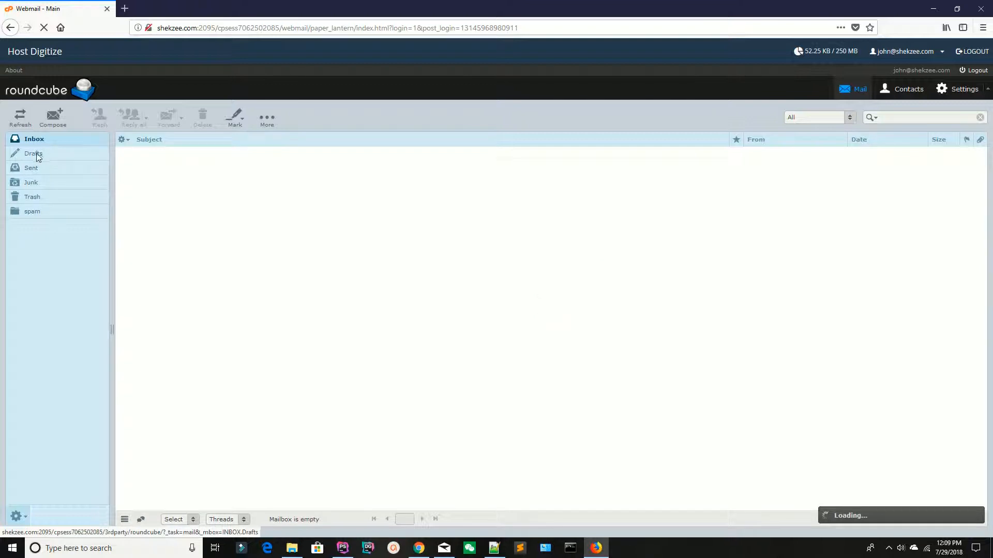
# Compose a message to the Gmail address with subject 'testing' and body 'testi'
pyautogui.click(55, 119)
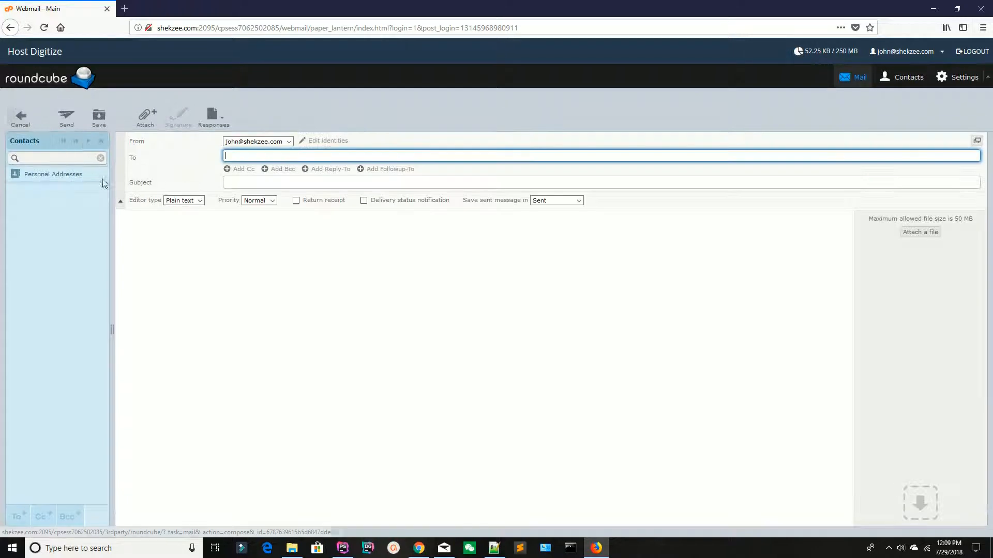
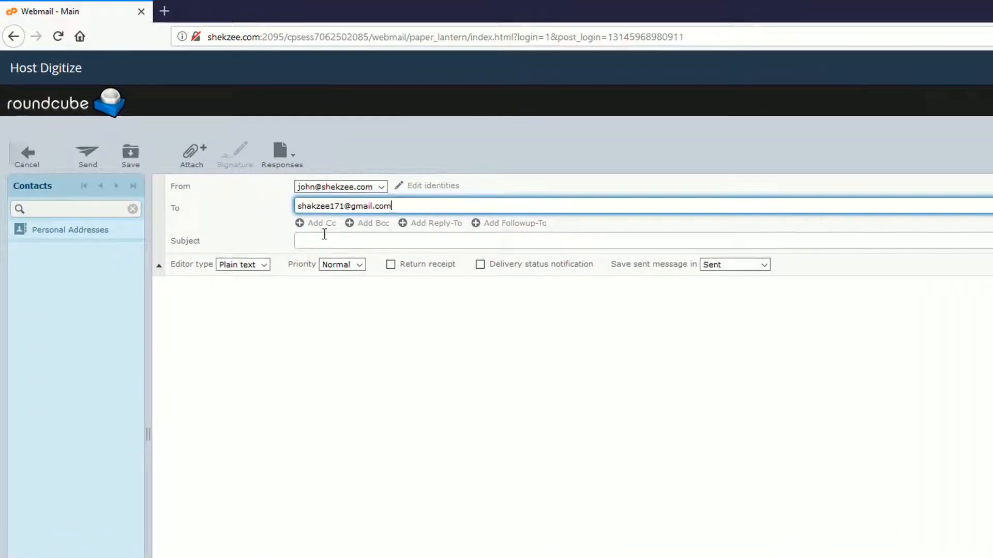
pyautogui.click(322, 239)
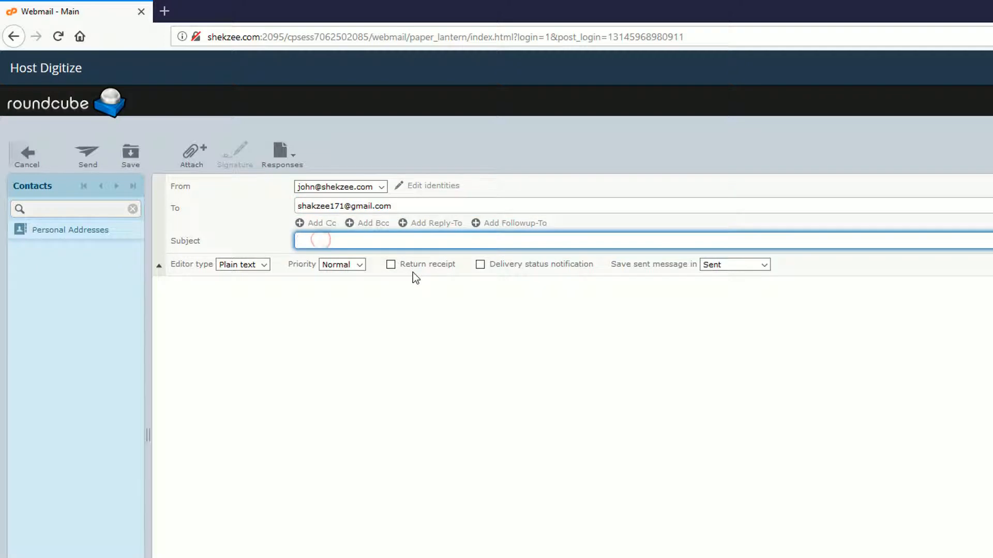
pyautogui.write('testing')
pyautogui.press('Tab')
pyautogui.write('testi')
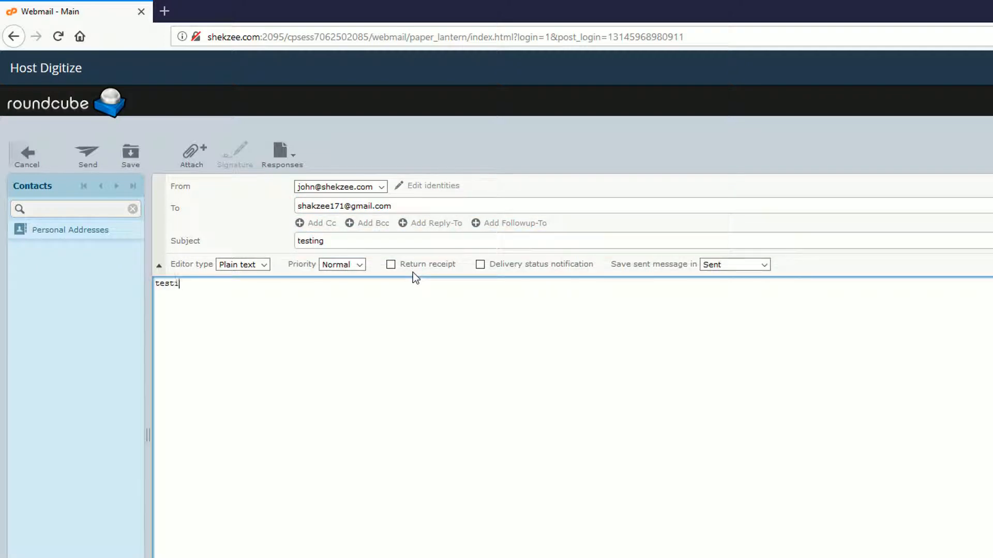
# Send the message, check the Sent folder, and open the received copy in Windows Mail
pyautogui.hotkey('ctrl', 'Return')
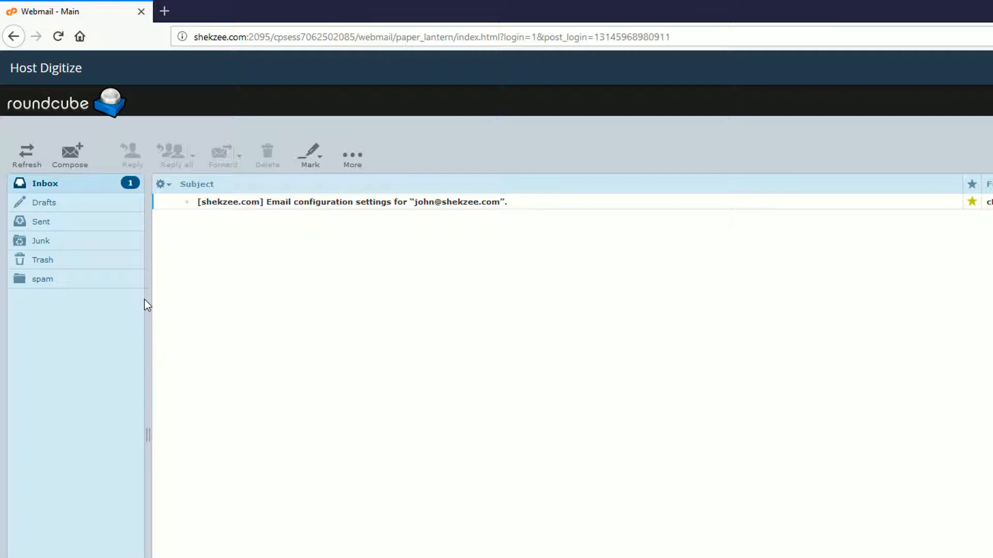
pyautogui.doubleClick(39, 223)
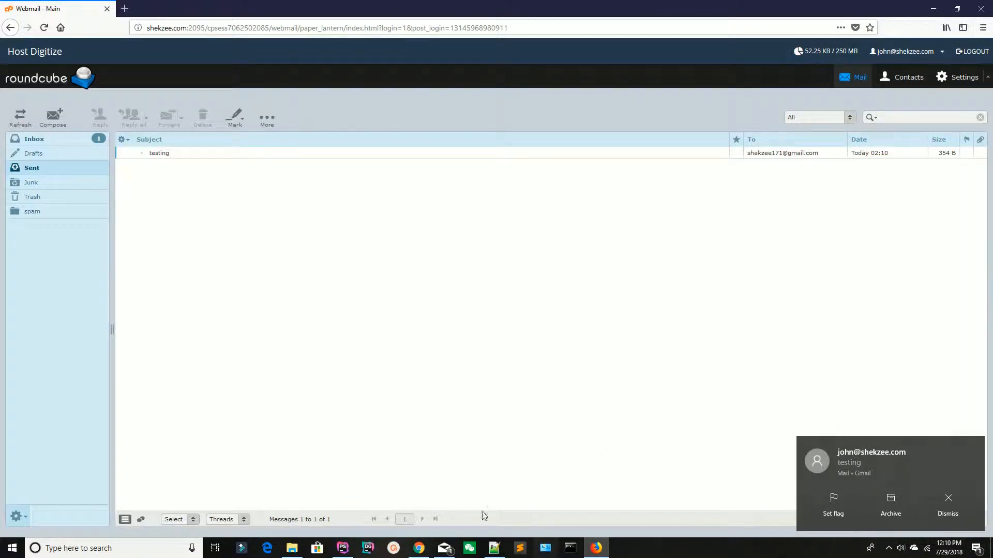
pyautogui.click(444, 548)
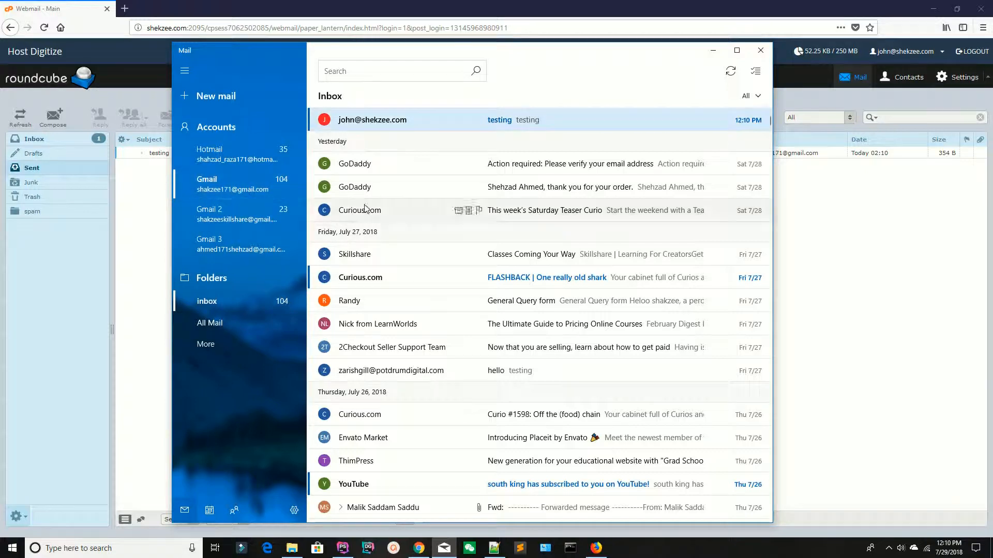
# Open the 'testing' message at the top of the Windows Mail inbox
pyautogui.click(383, 127)
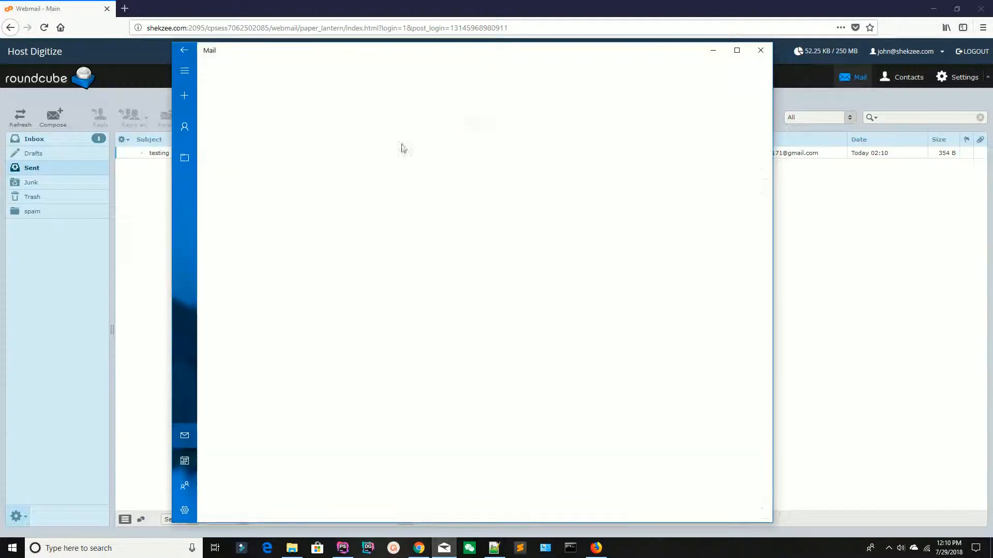
pyautogui.doubleClick(228, 170)
pyautogui.click(248, 171)
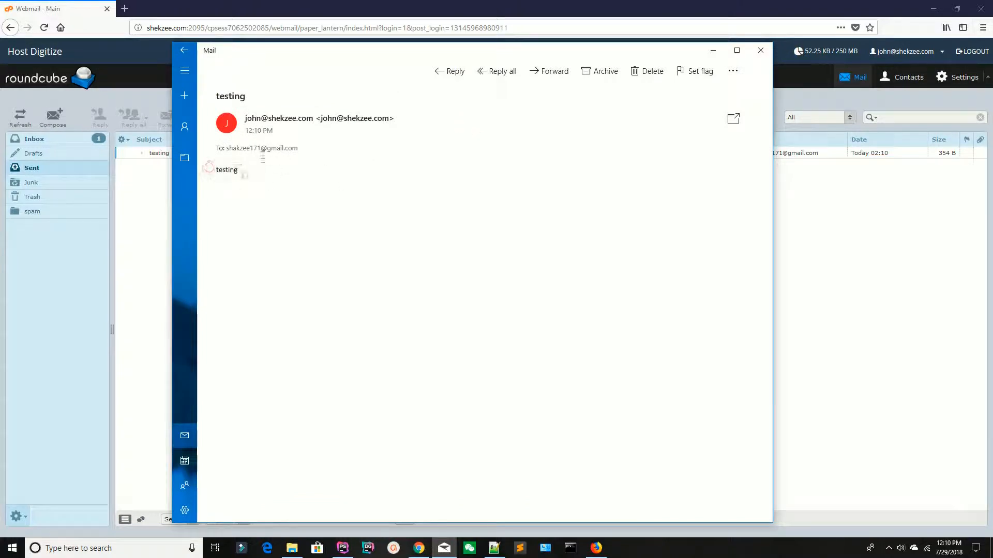
pyautogui.press('Escape')
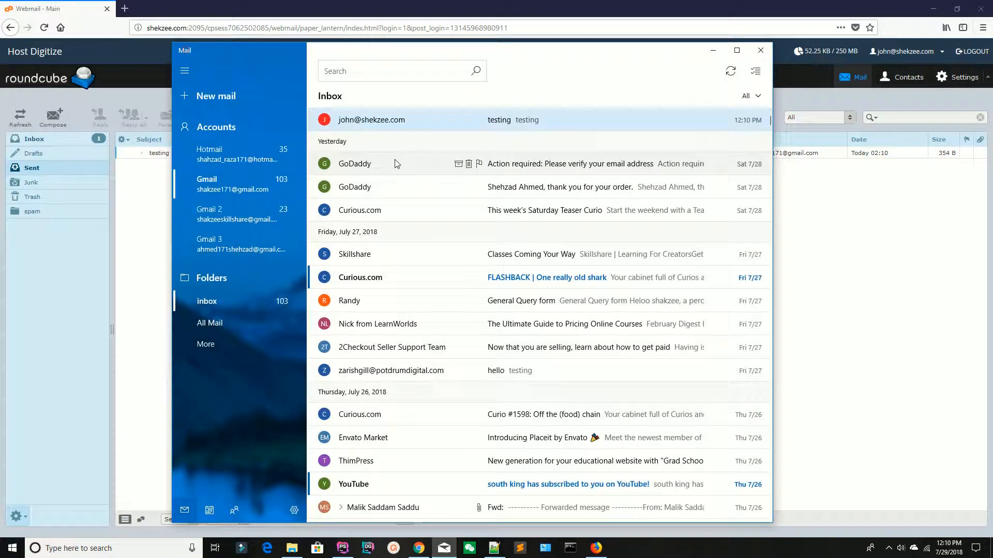
pyautogui.click(362, 123)
# Reply to the 'testing' message with a short note and send it
pyautogui.click(450, 70)
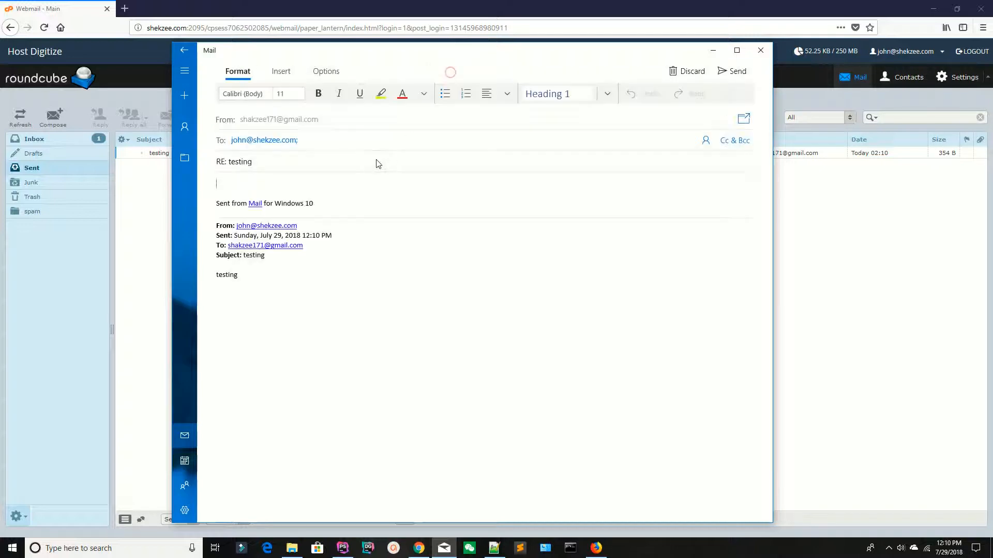
pyautogui.write('Reply from shakzee171')
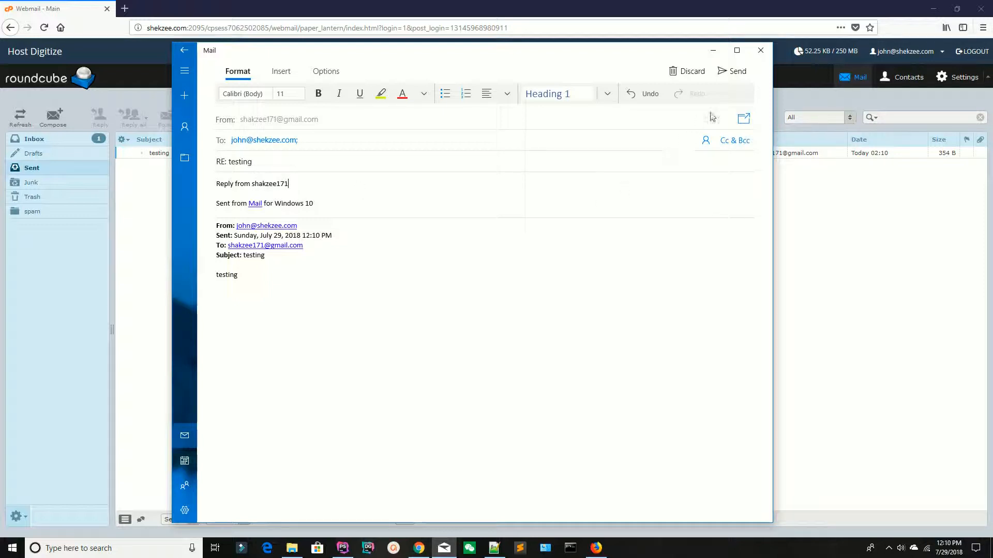
pyautogui.click(724, 76)
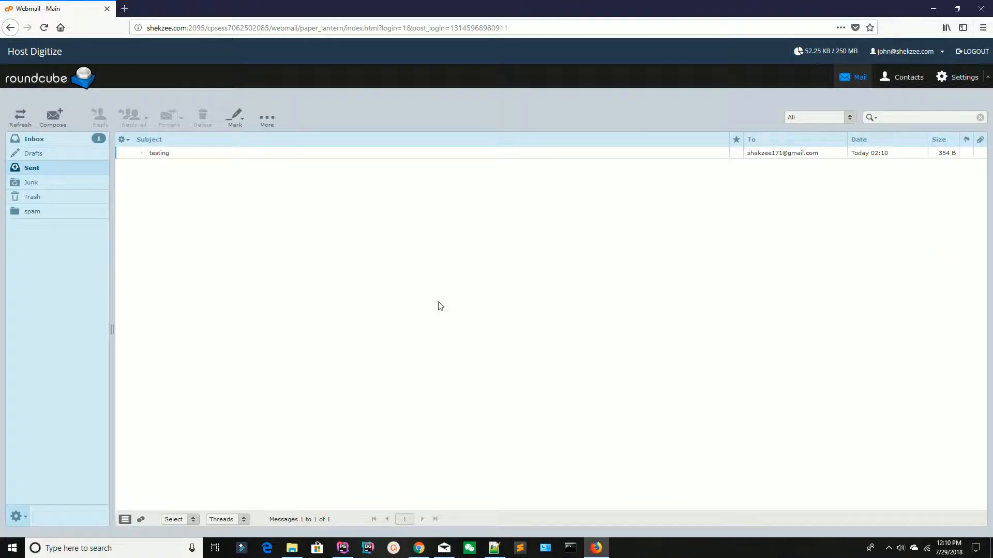
# Reload the Roundcube Inbox until 'RE: testing' arrives, then open it
pyautogui.click(51, 140)
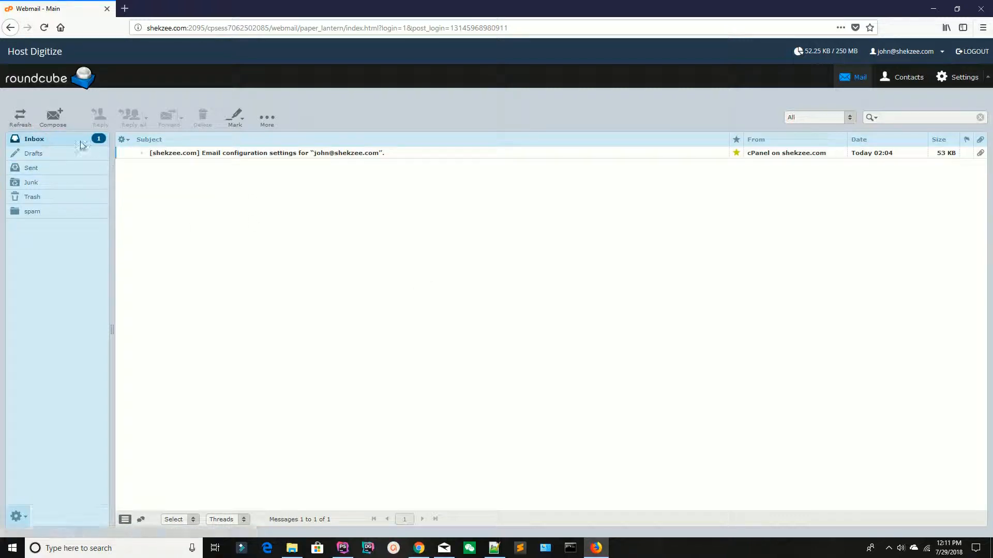
pyautogui.click(44, 27)
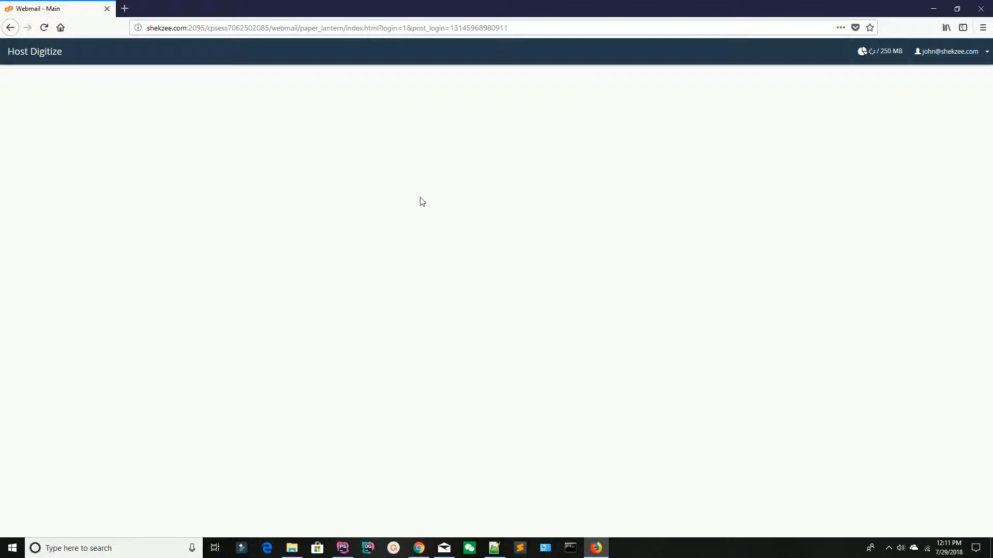
pyautogui.click(598, 549)
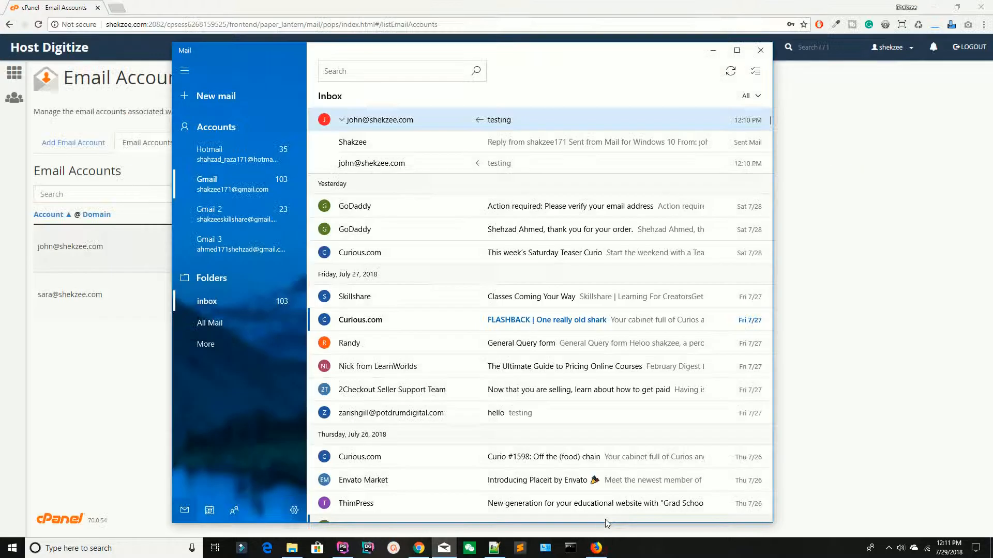
pyautogui.click(596, 548)
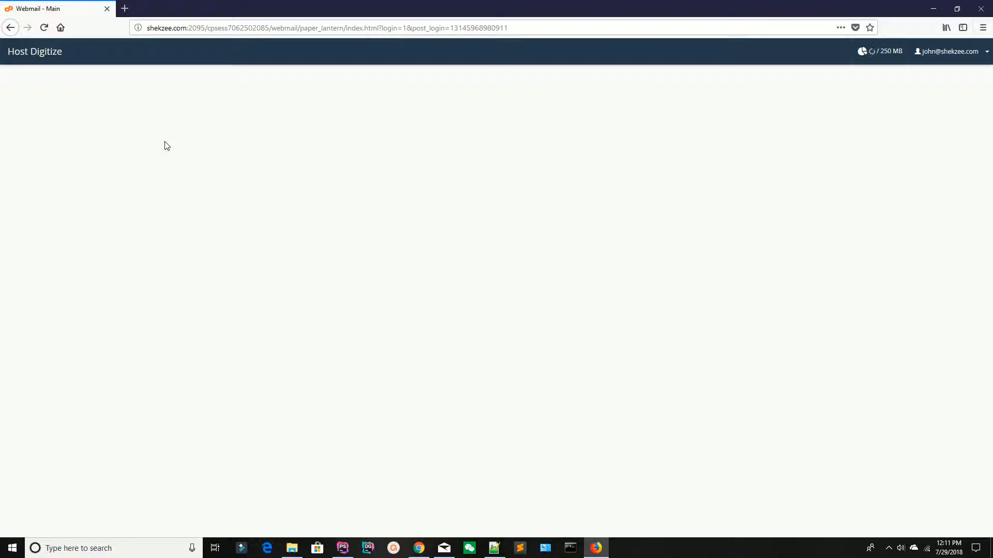
pyautogui.click(44, 28)
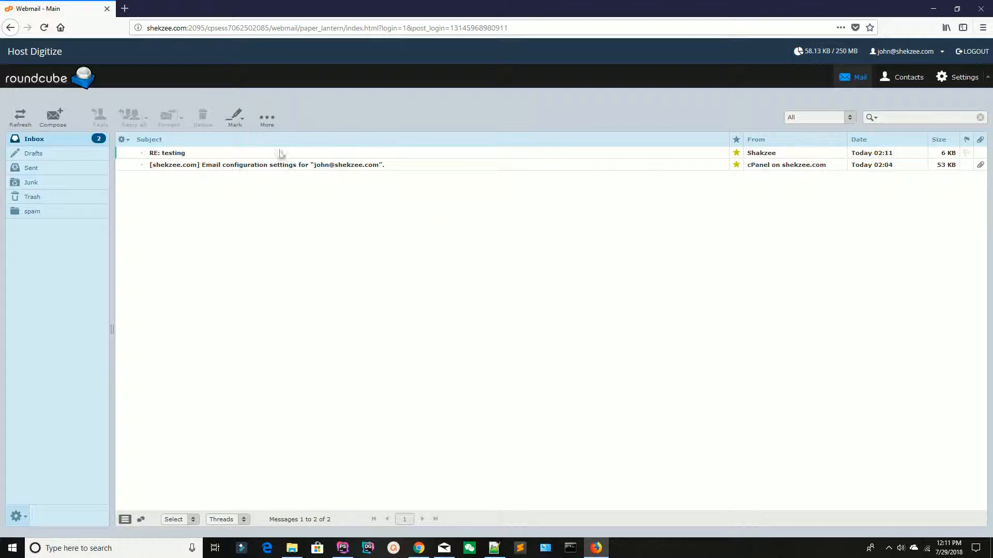
pyautogui.doubleClick(172, 153)
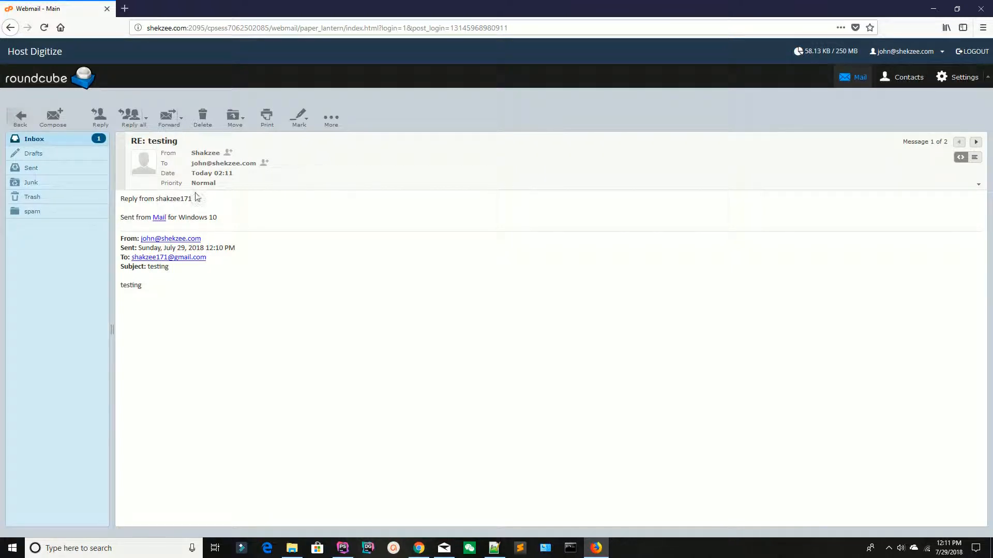
# Log out of webmail and switch to the cPanel Email Accounts window
pyautogui.hotkey('alt', 'Tab')
pyautogui.hotkey('alt', 'Tab')
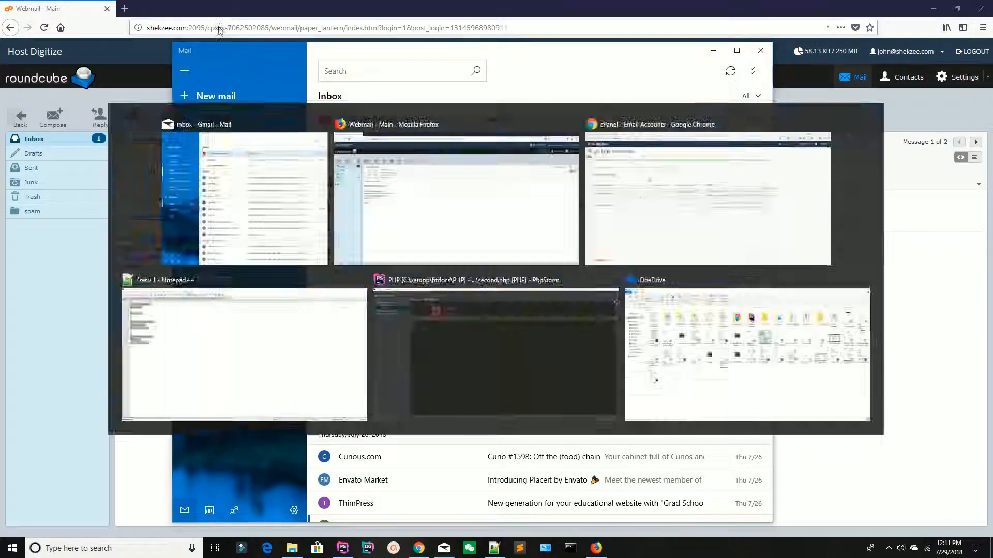
pyautogui.hotkey('alt', 'Tab')
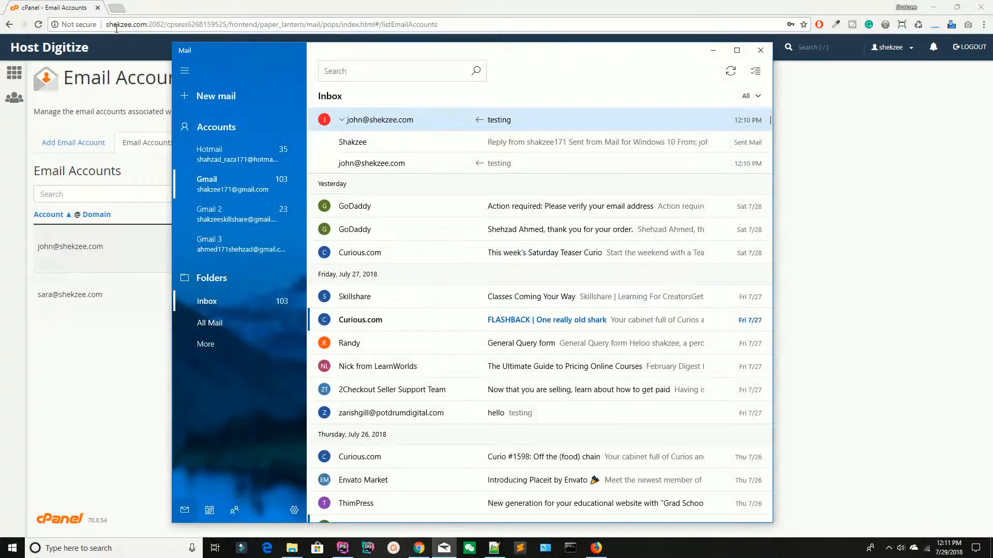
pyautogui.hotkey('alt', 'Tab')
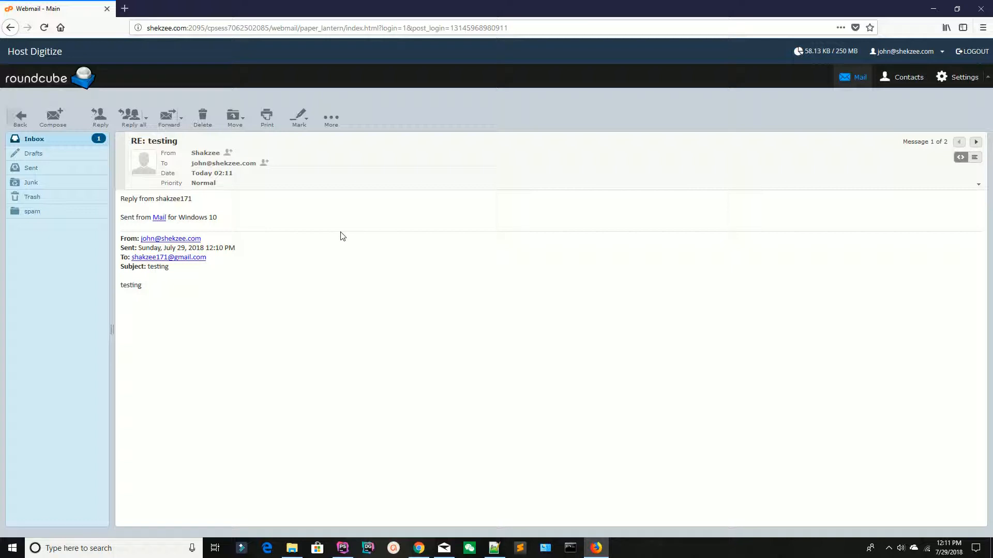
pyautogui.click(915, 53)
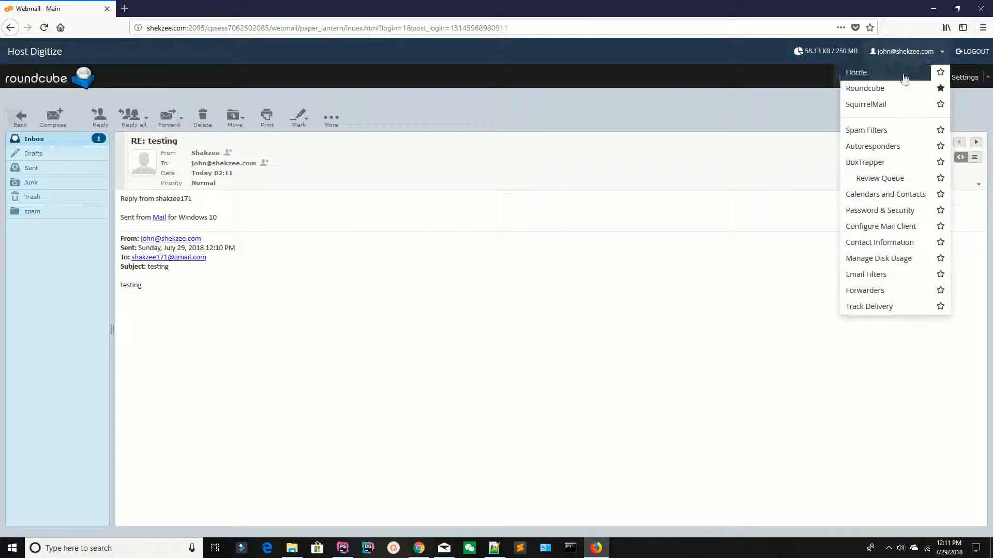
pyautogui.click(985, 55)
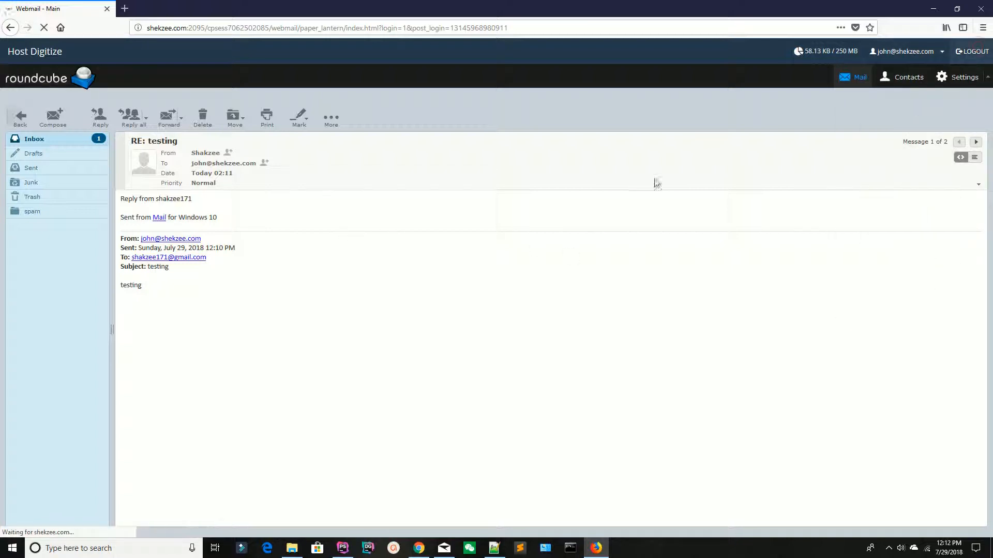
pyautogui.hotkey('alt', 'Tab')
pyautogui.hotkey('alt', 'Tab')
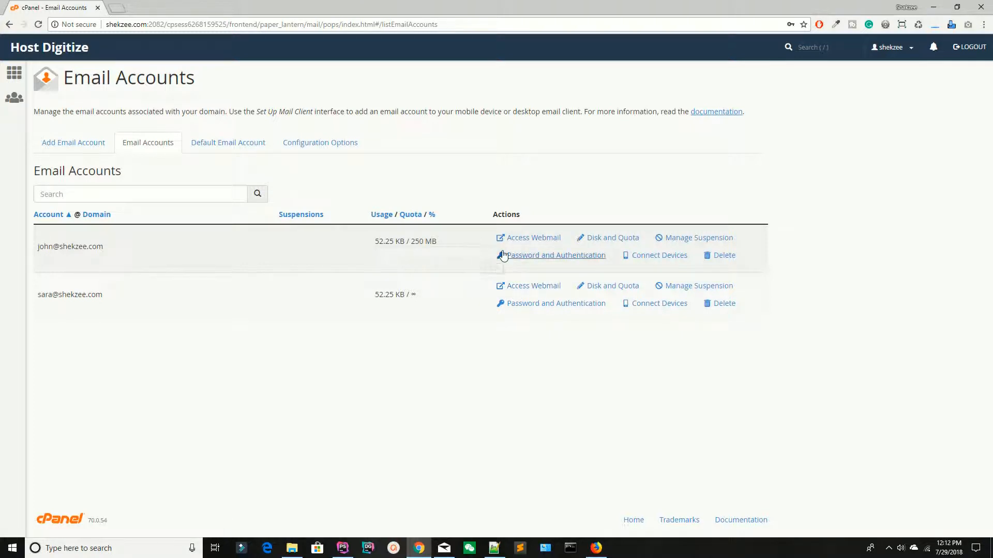
# Open the first account's webmail in a new tab, then its password settings in Email Accounts
pyautogui.click(526, 241)
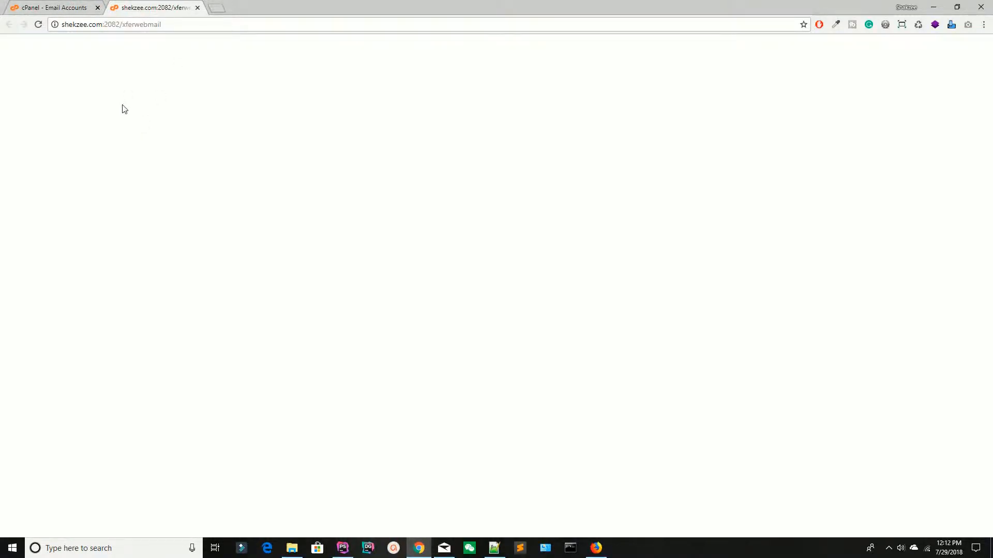
pyautogui.click(62, 7)
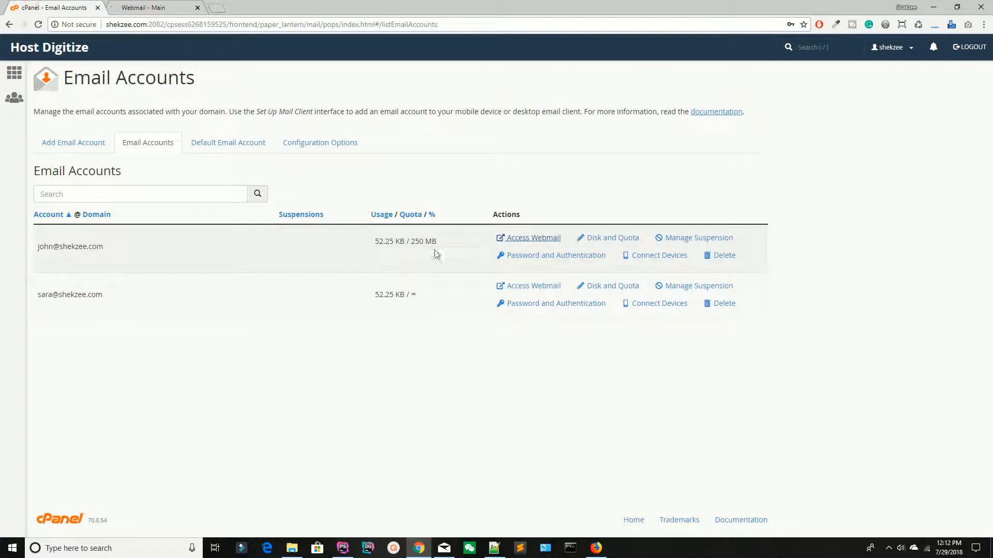
pyautogui.click(133, 7)
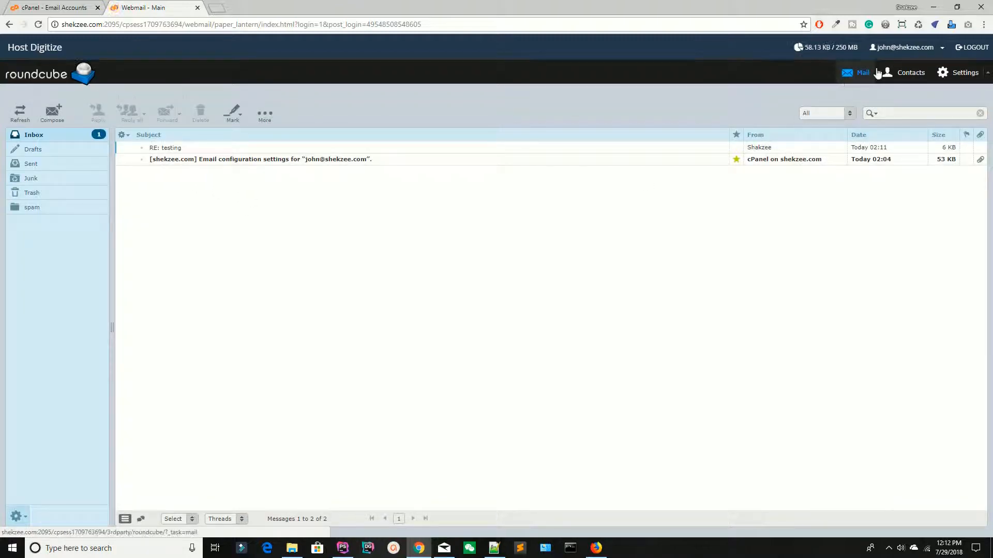
pyautogui.click(40, 5)
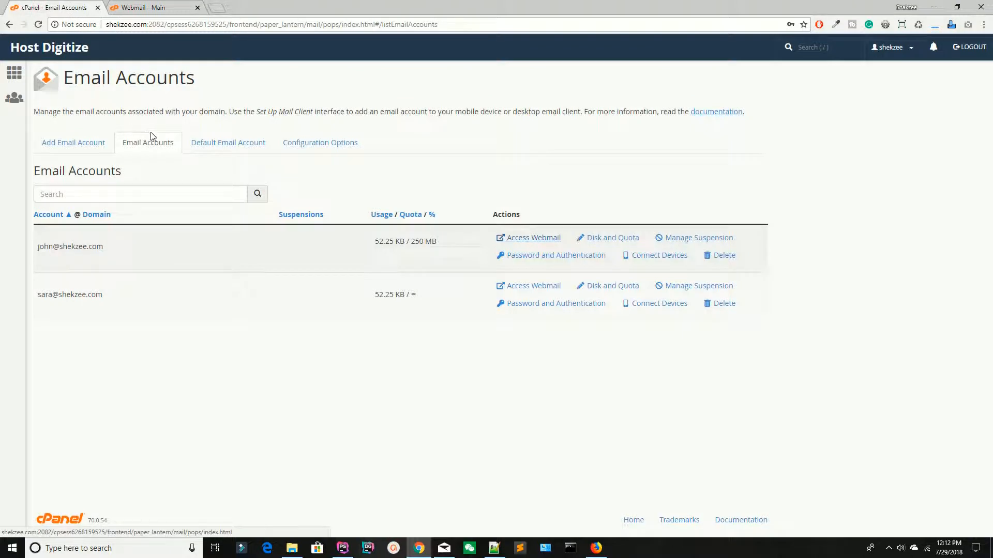
pyautogui.click(514, 257)
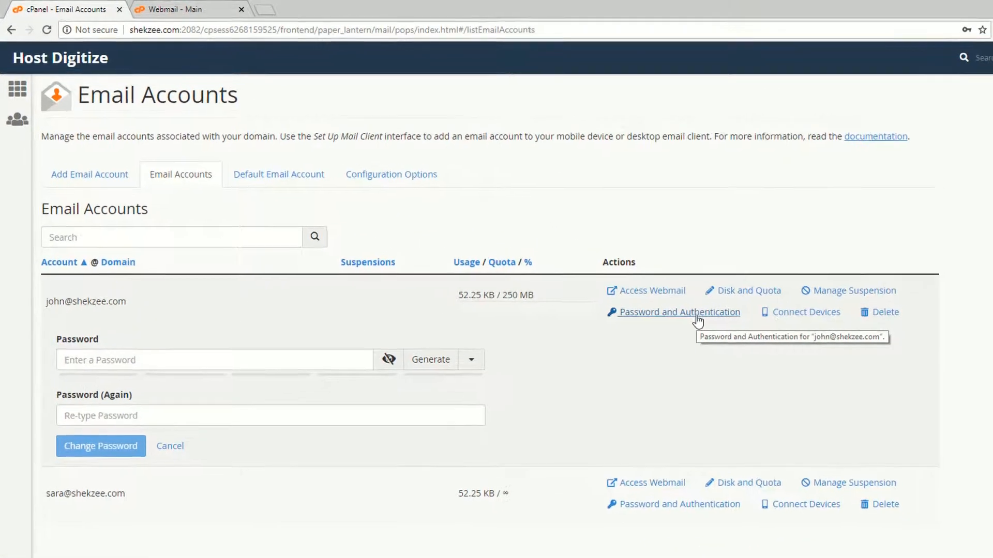
# Look over the first account's password fields and cancel without changes
pyautogui.click(96, 360)
pyautogui.click(93, 416)
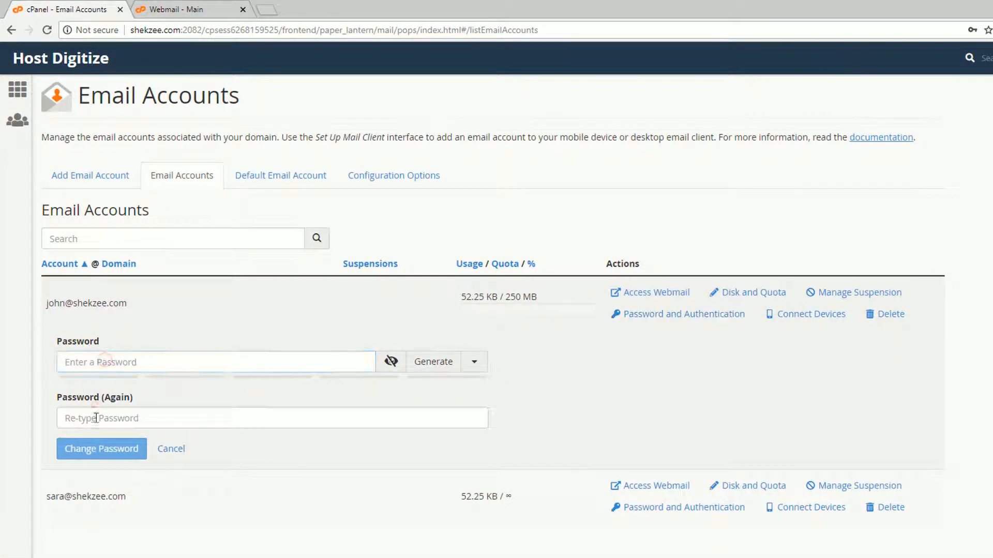
pyautogui.click(173, 451)
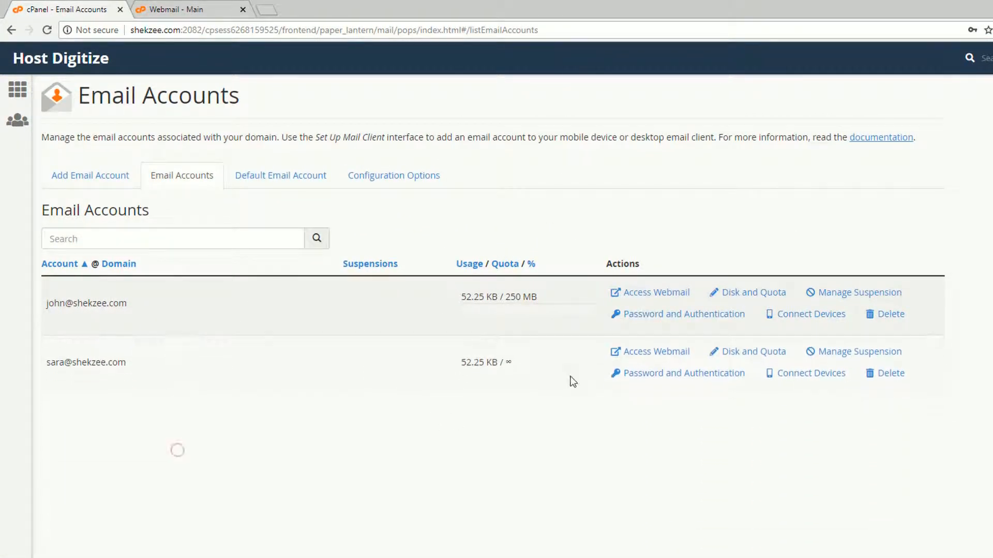
# View the first account's 250 MB mailbox quota, then its suspension options
pyautogui.click(752, 293)
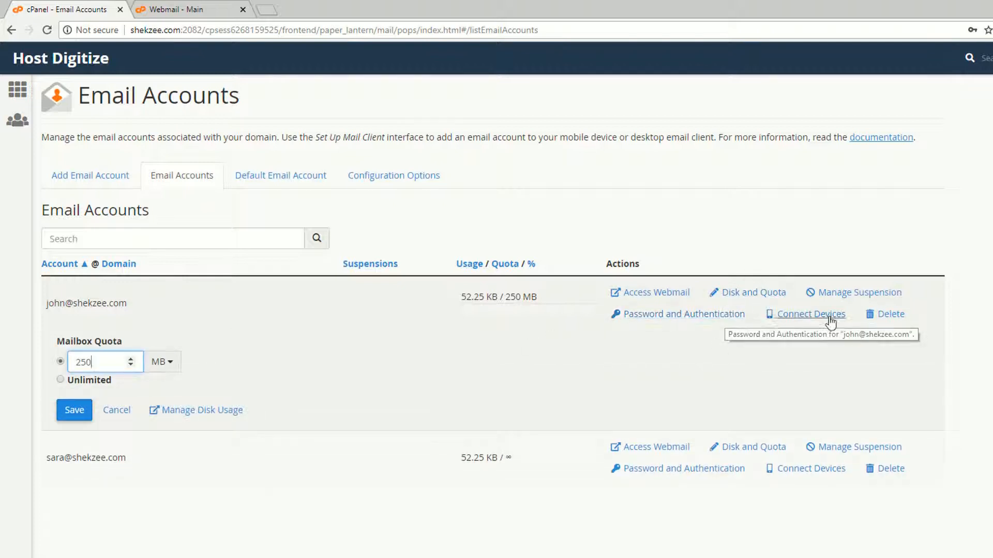
pyautogui.click(982, 291)
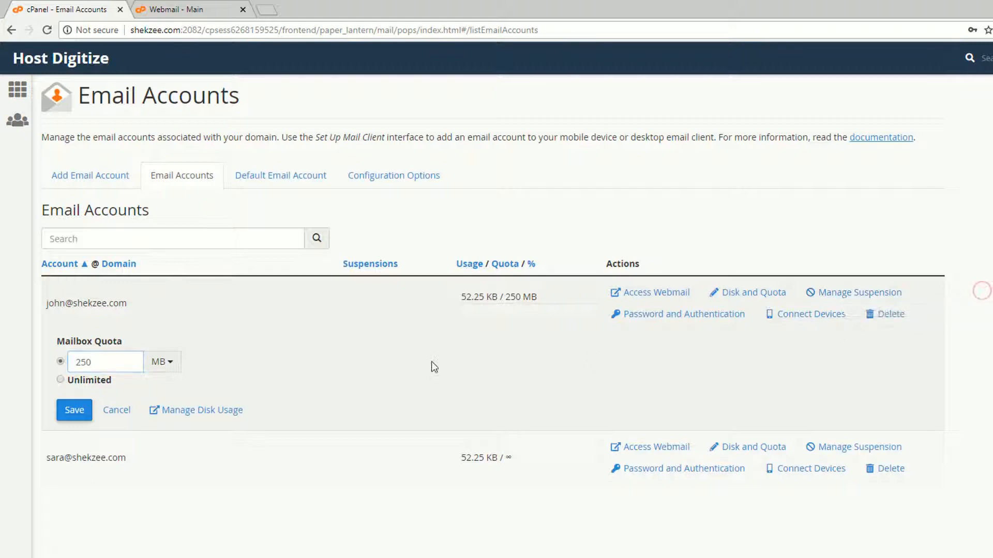
pyautogui.click(848, 296)
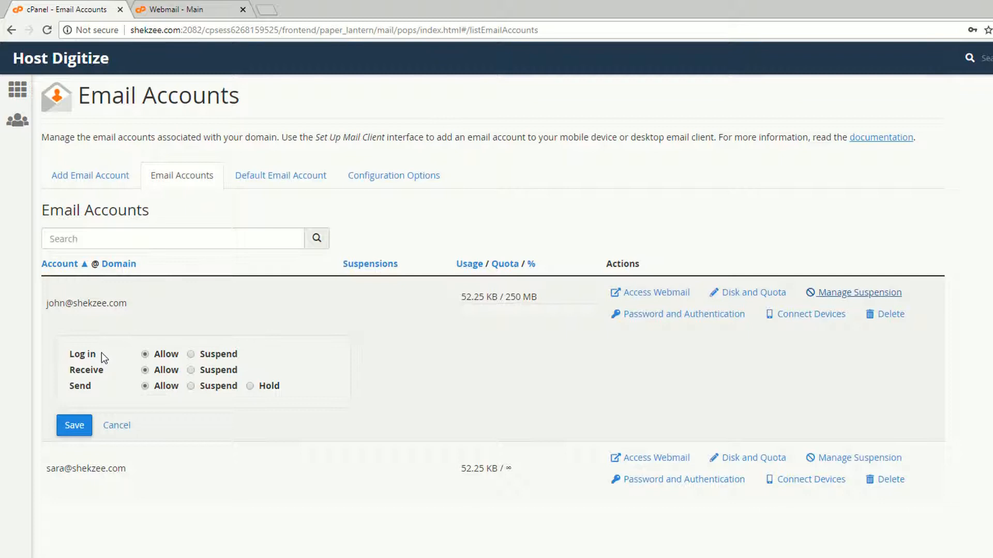
# Suspend login, receiving and sending for the first account, then test a webmail login with it
pyautogui.click(191, 354)
pyautogui.click(192, 370)
pyautogui.click(191, 386)
pyautogui.click(73, 425)
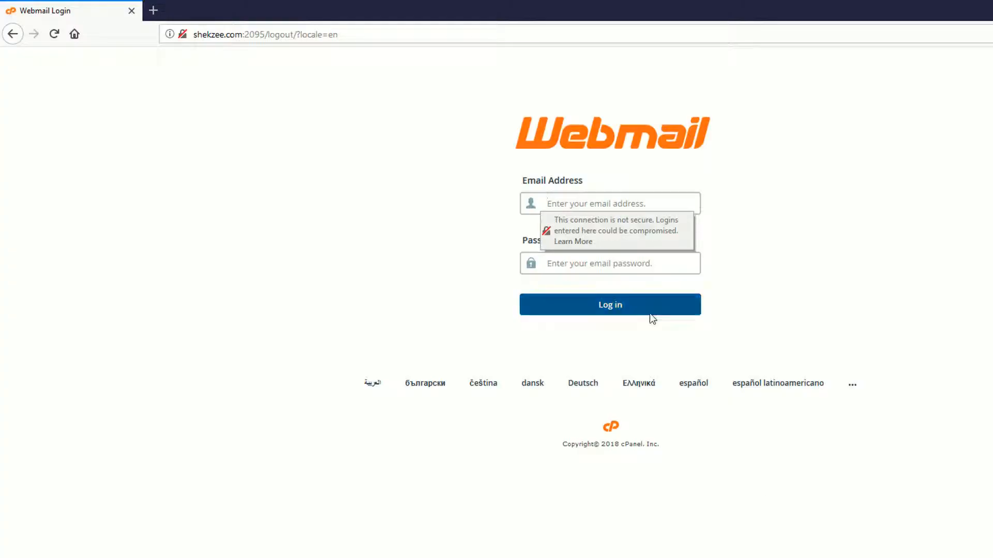
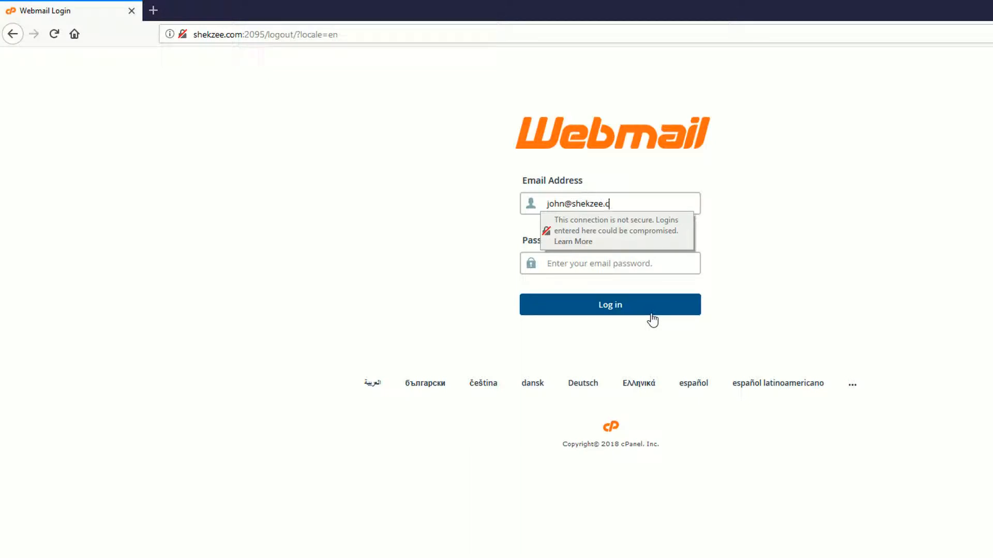
pyautogui.press('Tab')
pyautogui.write('p')
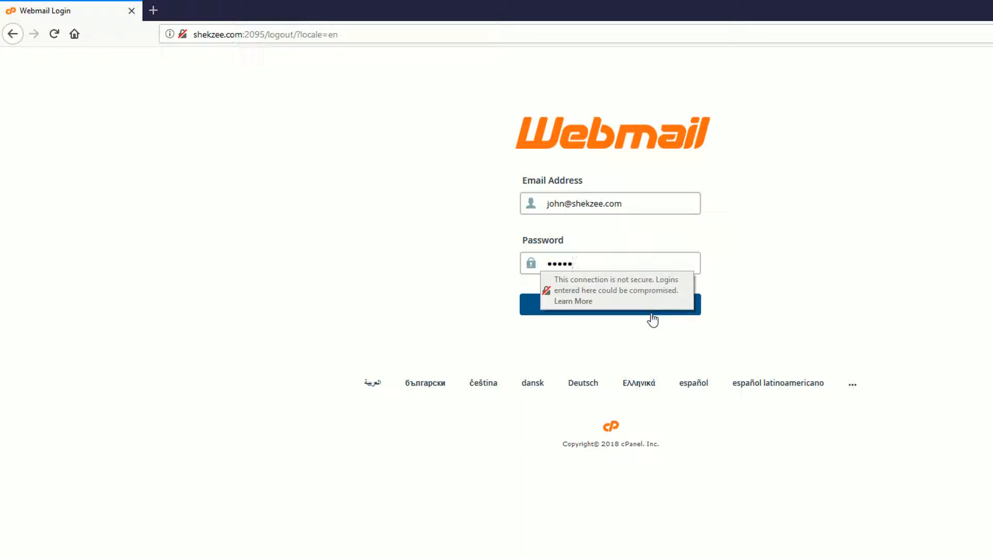
pyautogui.click(651, 315)
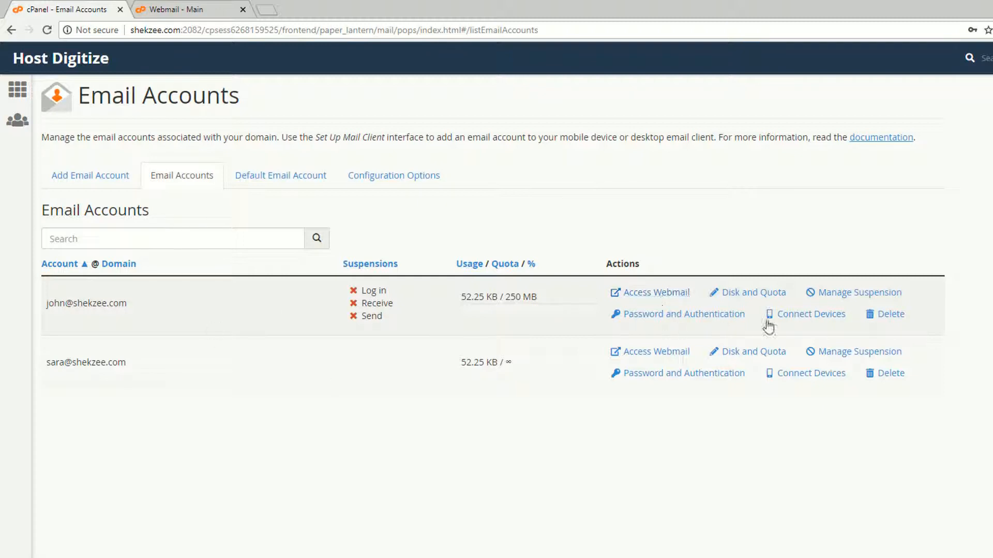
# Set Log in, Receive and Send back to Allow for the first account and save
pyautogui.click(844, 293)
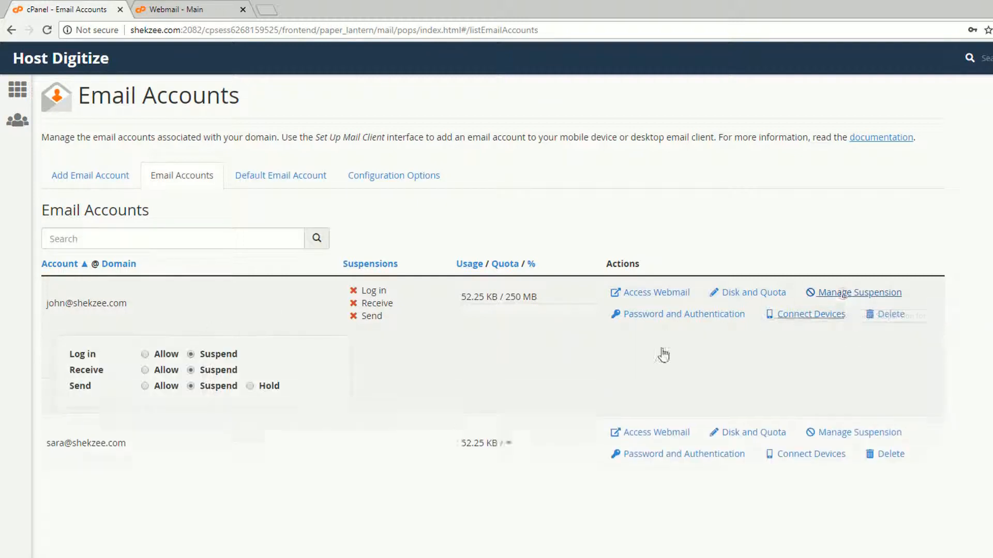
pyautogui.click(145, 355)
pyautogui.click(146, 370)
pyautogui.click(144, 387)
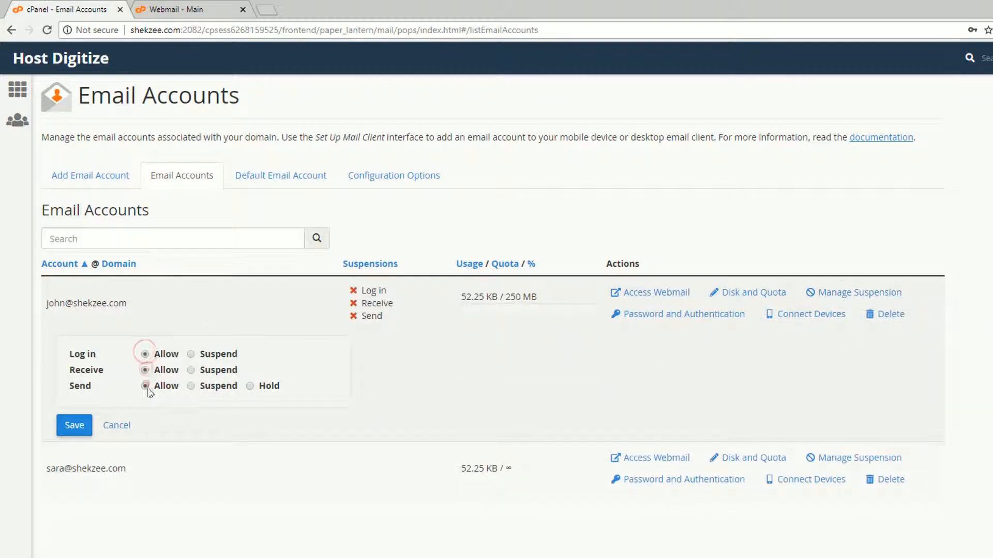
pyautogui.click(77, 425)
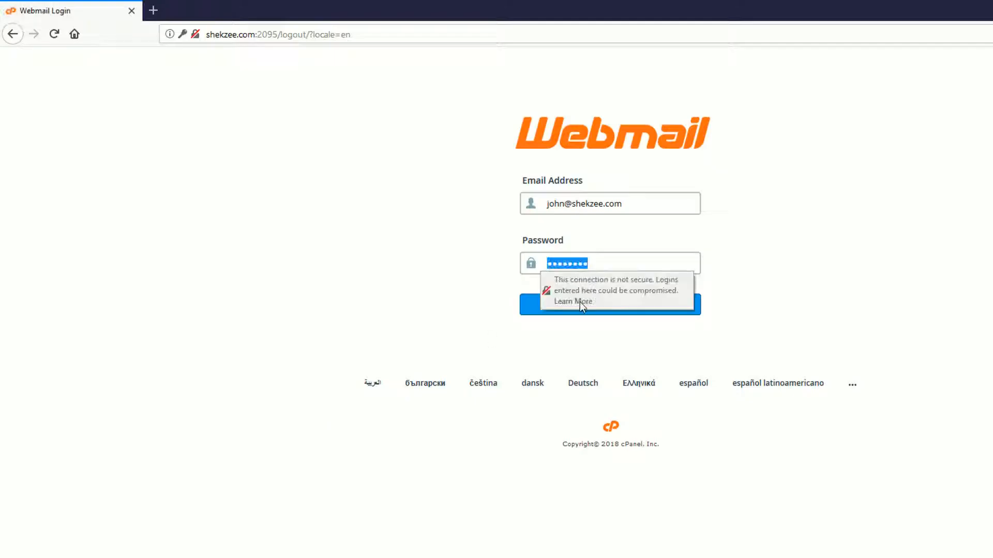
# Log in to webmail as the first account, then recheck its suspension settings
pyautogui.click(794, 300)
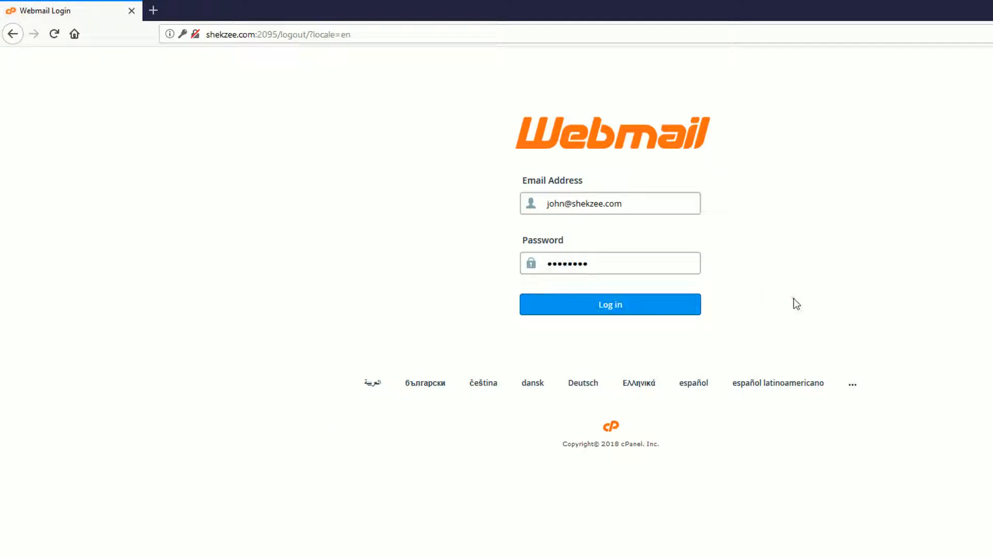
pyautogui.click(600, 298)
pyautogui.click(344, 147)
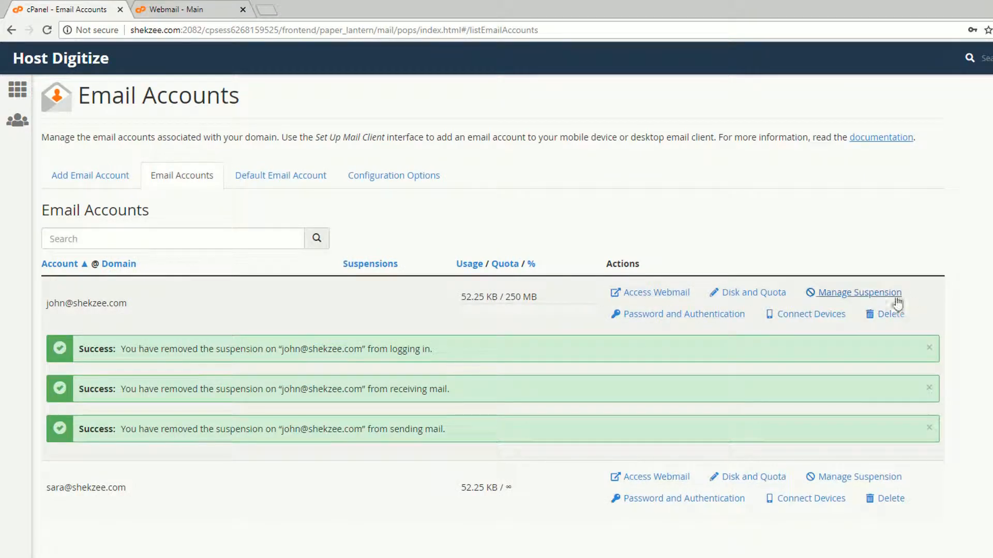
pyautogui.click(867, 295)
pyautogui.click(867, 296)
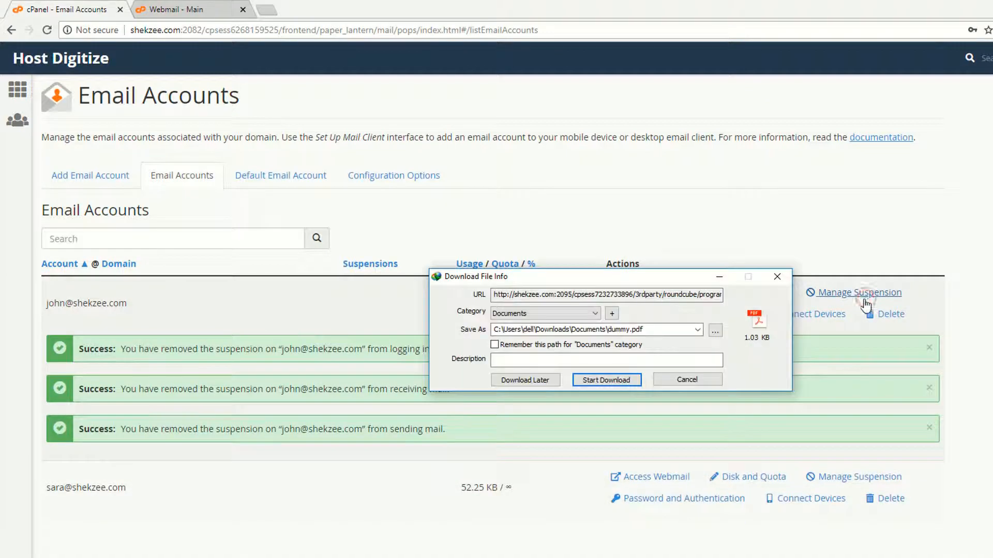
pyautogui.click(675, 381)
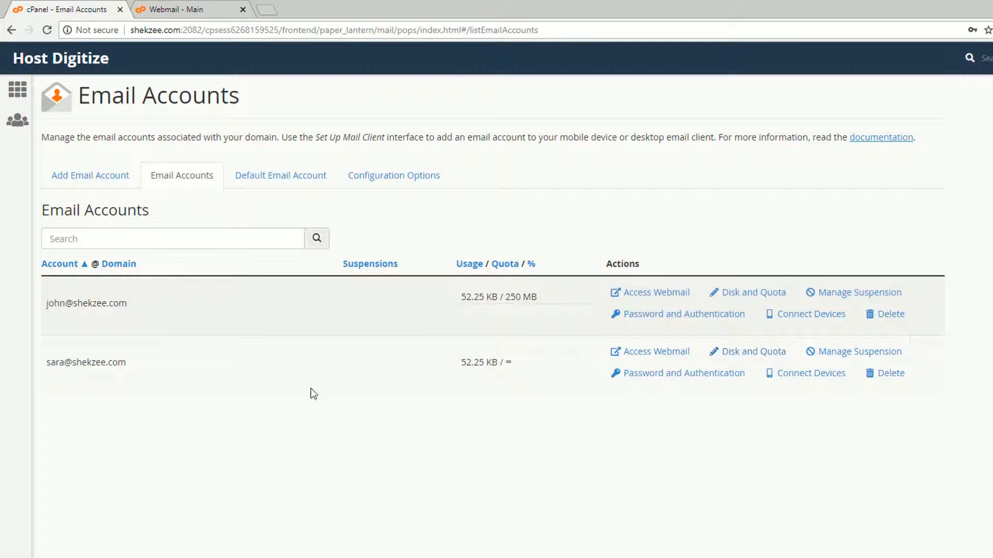
# Delete the second shekzee.com account and view the Default Email Account details
pyautogui.click(891, 375)
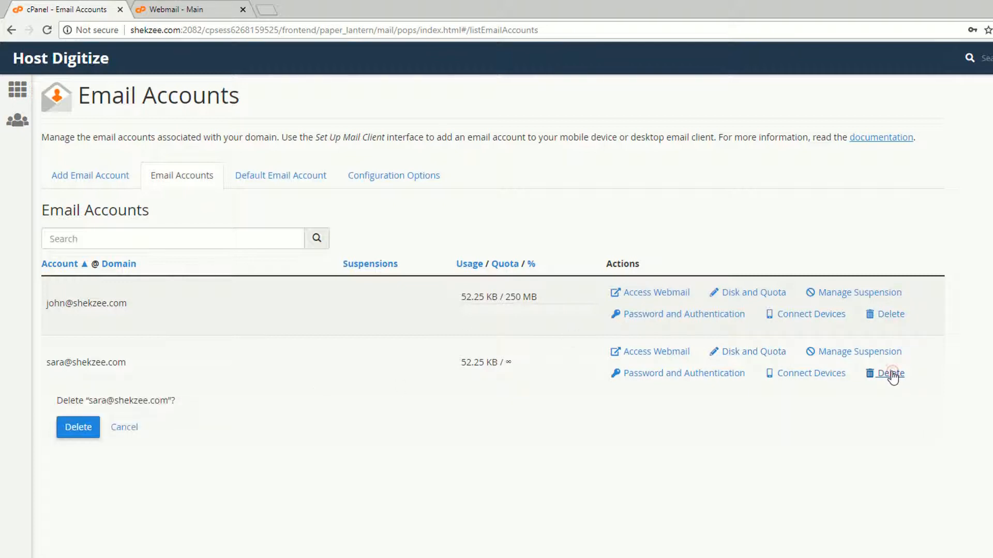
pyautogui.click(67, 430)
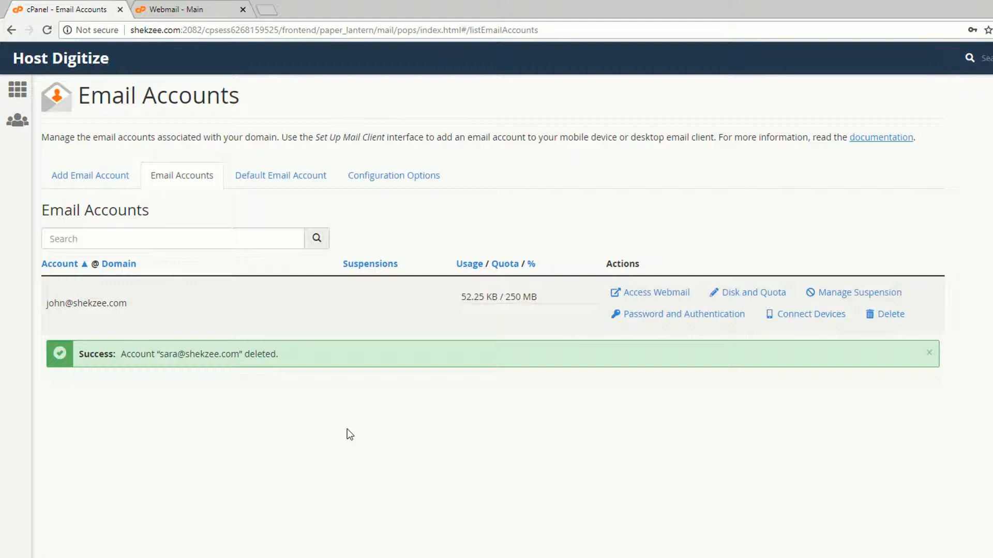
pyautogui.moveTo(49, 315); pyautogui.dragTo(174, 318)
pyautogui.click(253, 185)
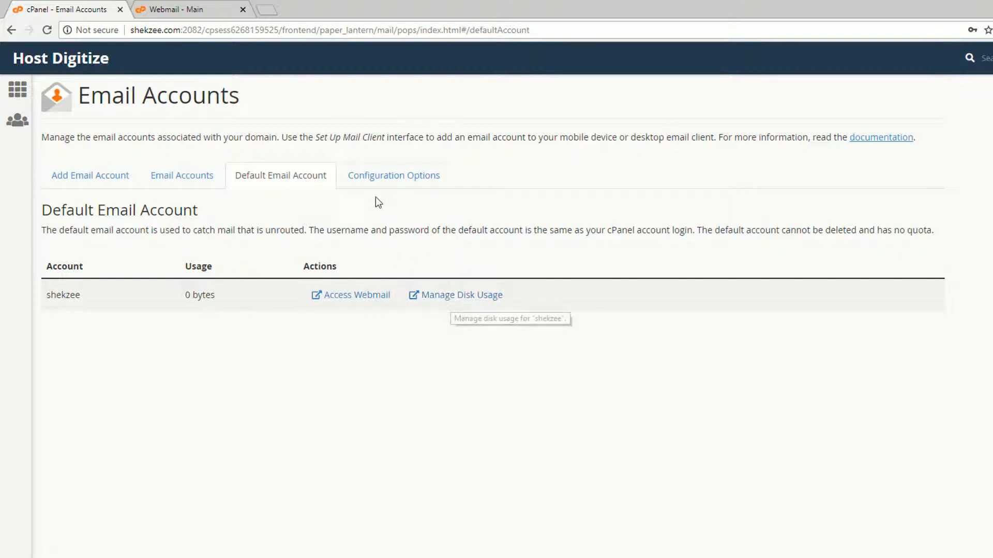
# Review the Configuration Options and Add Email Account tabs, then return to cPanel home's Email section
pyautogui.click(376, 177)
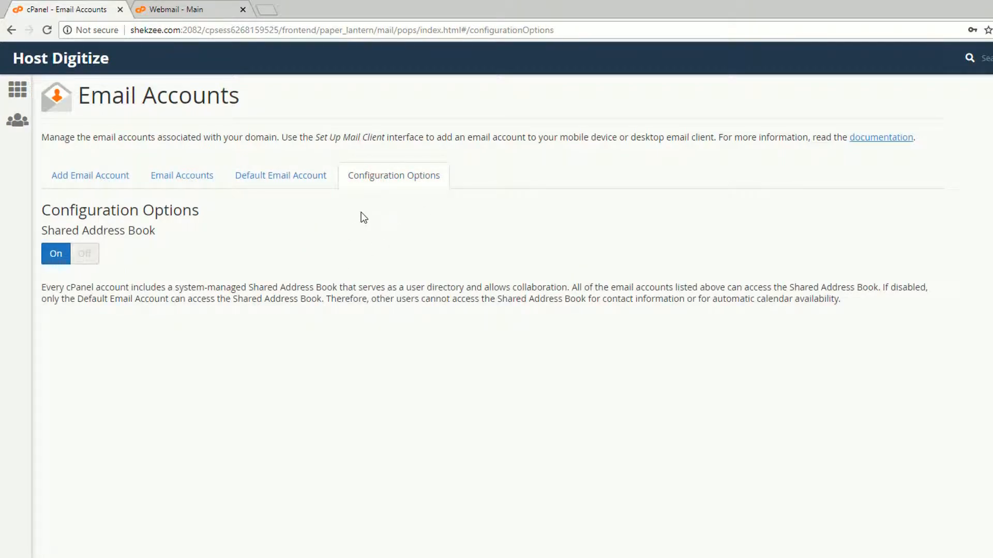
pyautogui.click(67, 172)
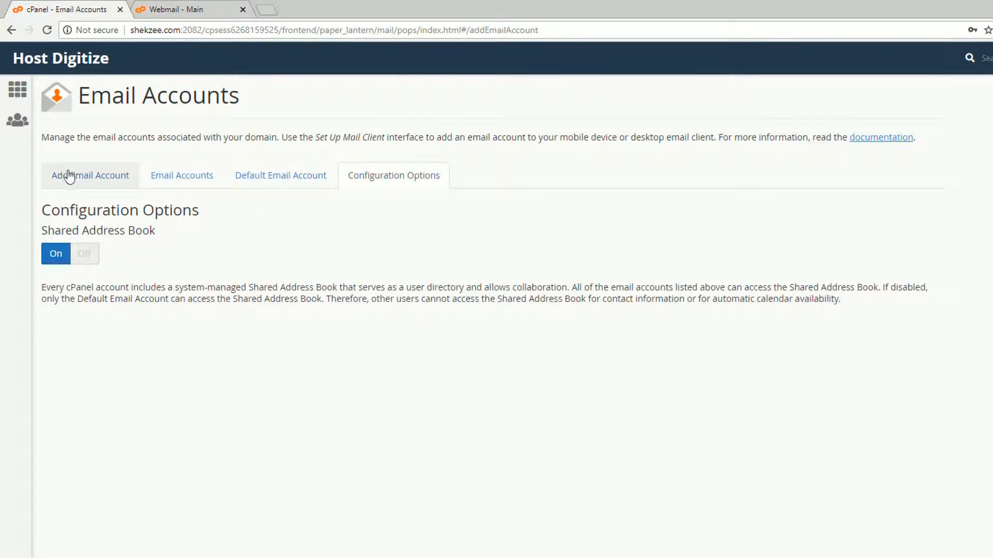
pyautogui.click(21, 89)
pyautogui.hotkey('ctrl', 'Tab')
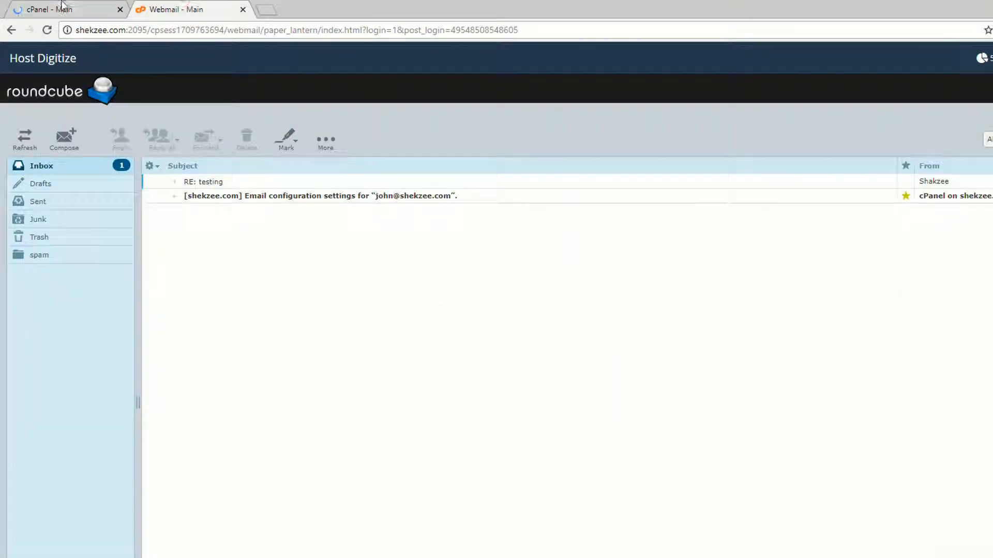
pyautogui.click(61, 6)
pyautogui.scroll(-6, 164, 208)
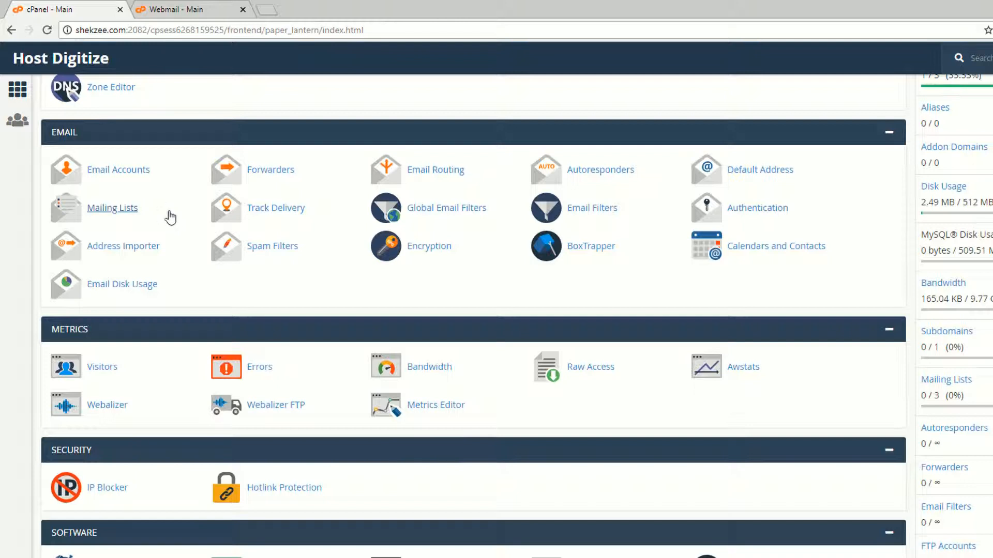
# Open Forwarders and choose shekzee.com in the Managing dropdown
pyautogui.click(254, 170)
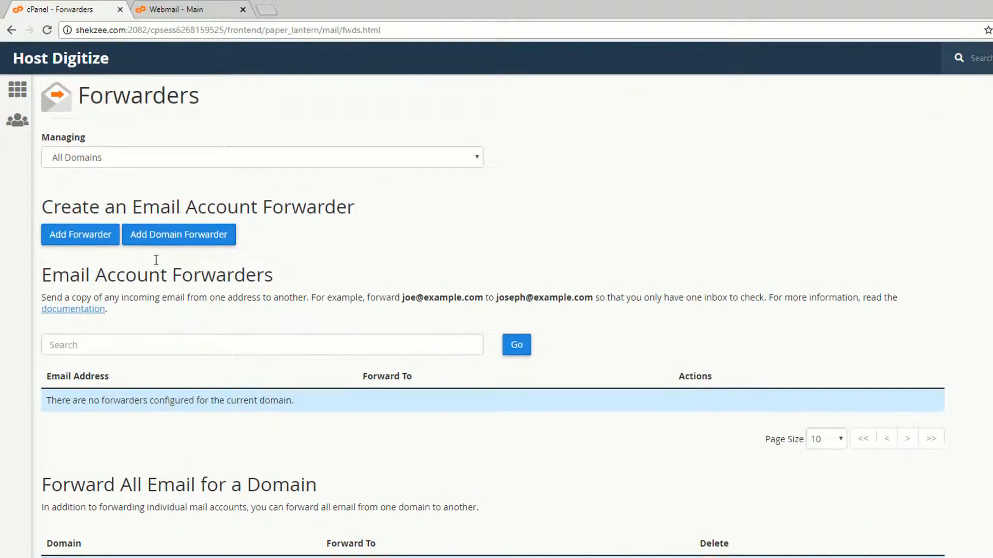
pyautogui.click(97, 162)
pyautogui.click(98, 186)
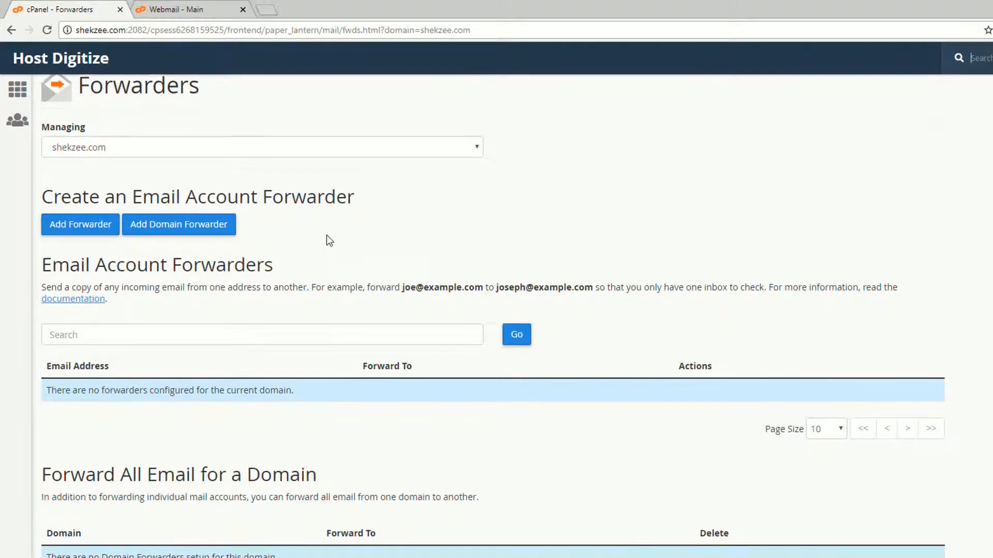
# Search the forwarders for the first account's address, then start Add Forwarder
pyautogui.click(100, 330)
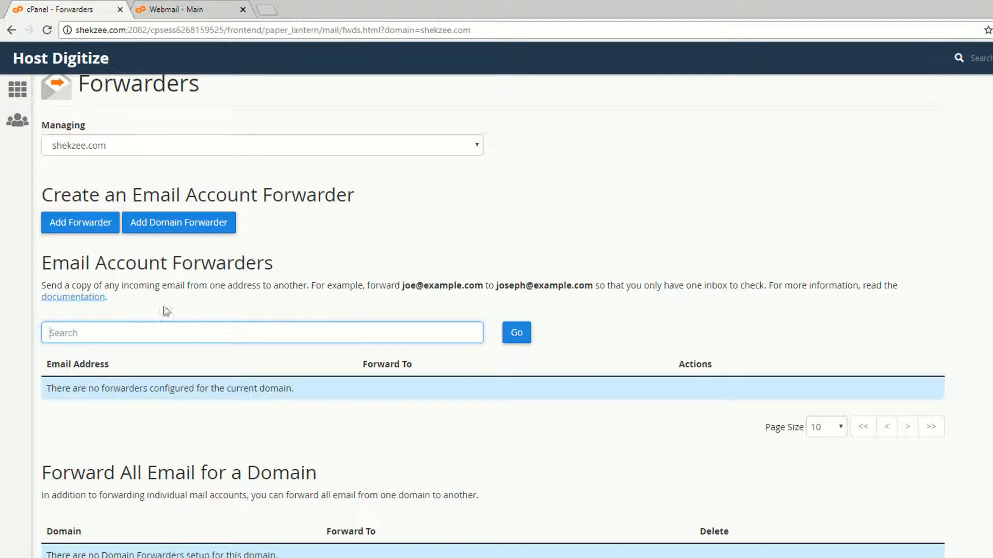
pyautogui.moveTo(45, 268); pyautogui.dragTo(136, 269)
pyautogui.click(77, 272)
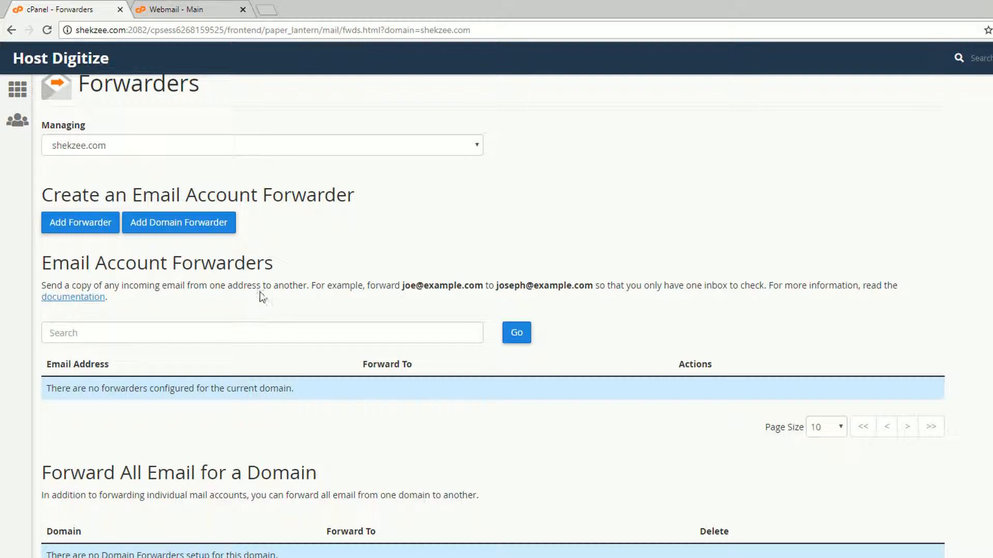
pyautogui.moveTo(402, 282); pyautogui.dragTo(417, 281)
pyautogui.click(296, 343)
pyautogui.click(153, 337)
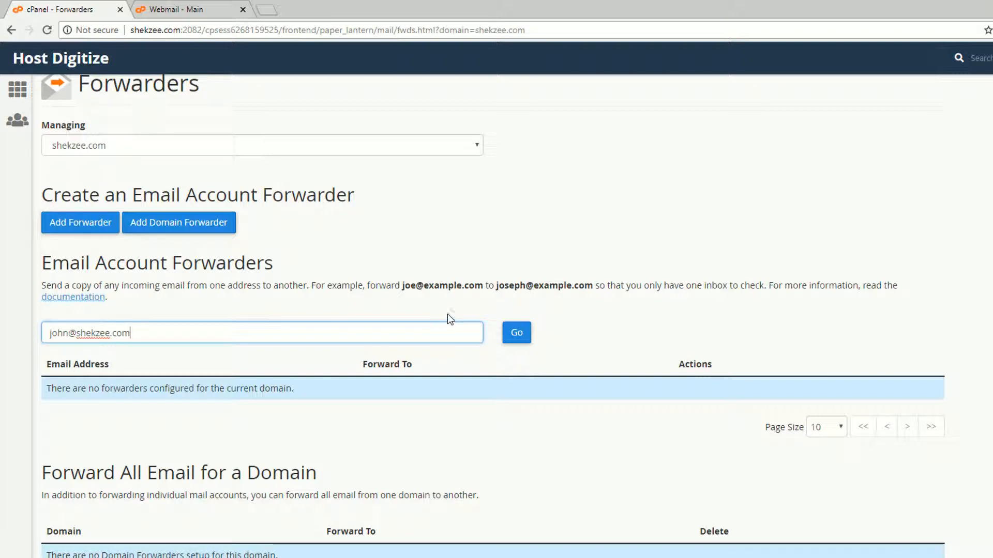
pyautogui.click(89, 233)
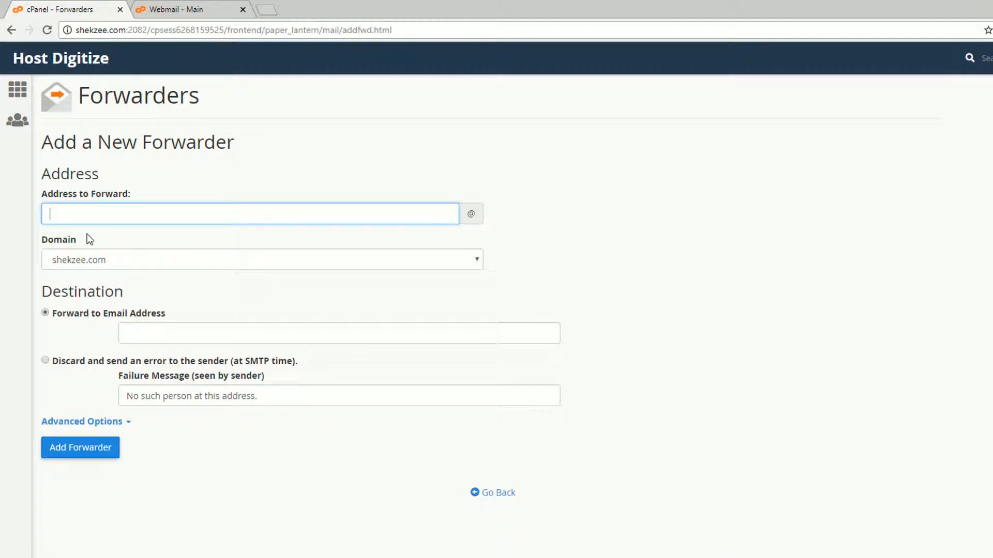
# Enter the first account's local part as the address to forward and the second account's name as destination
pyautogui.click(88, 215)
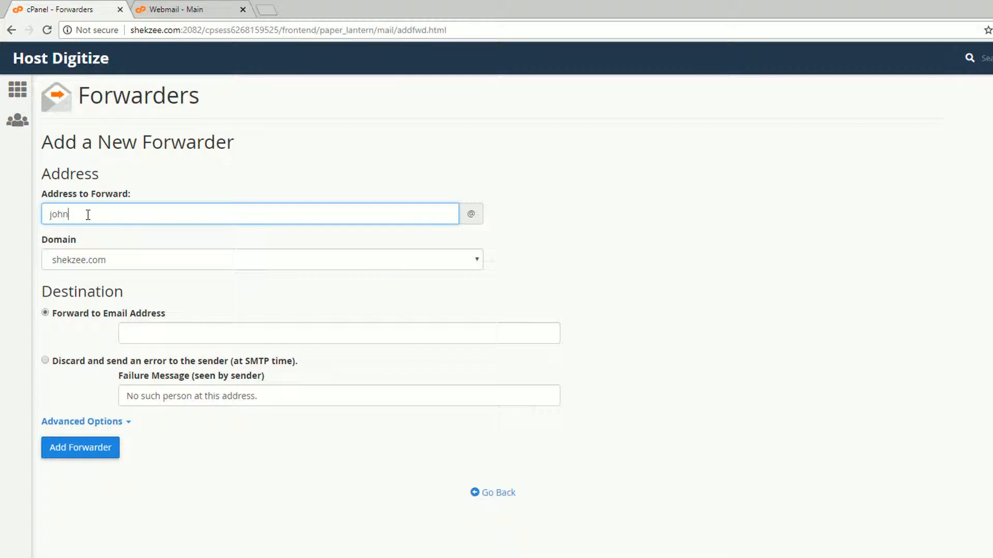
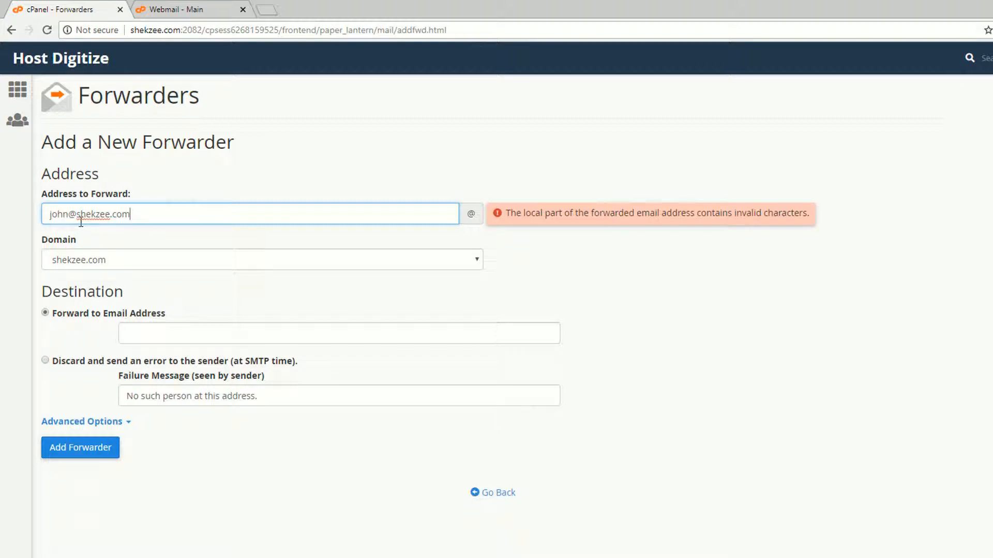
pyautogui.tripleClick(80, 222)
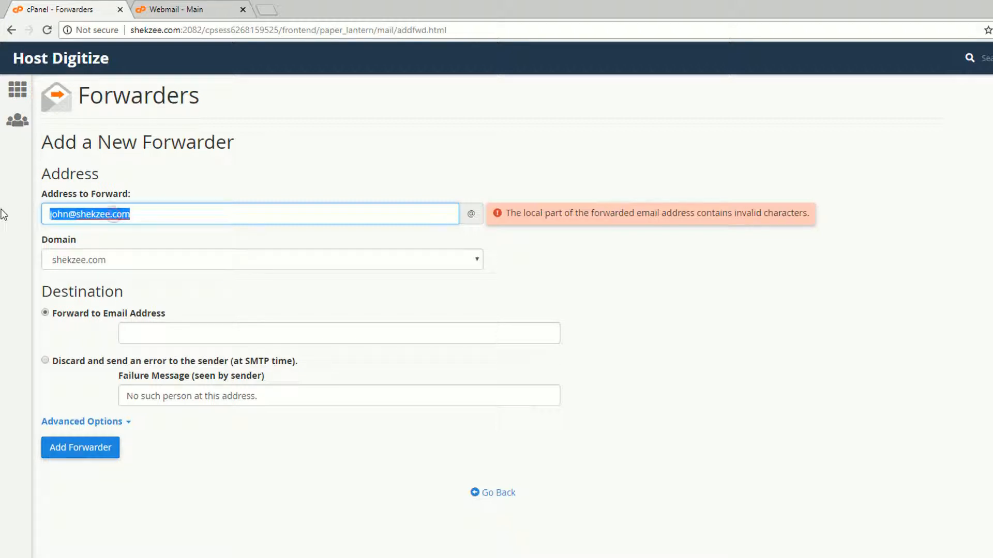
pyautogui.click(537, 231)
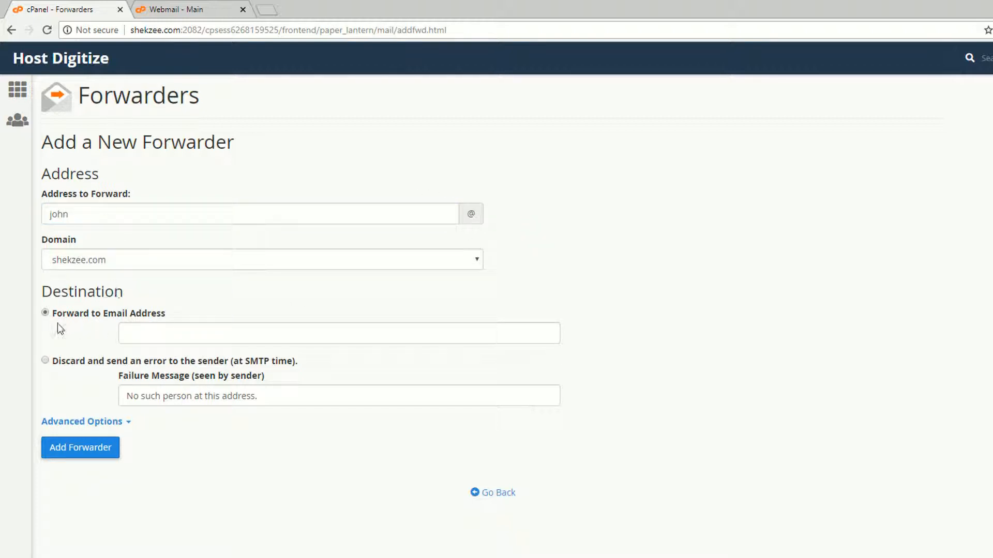
pyautogui.click(151, 330)
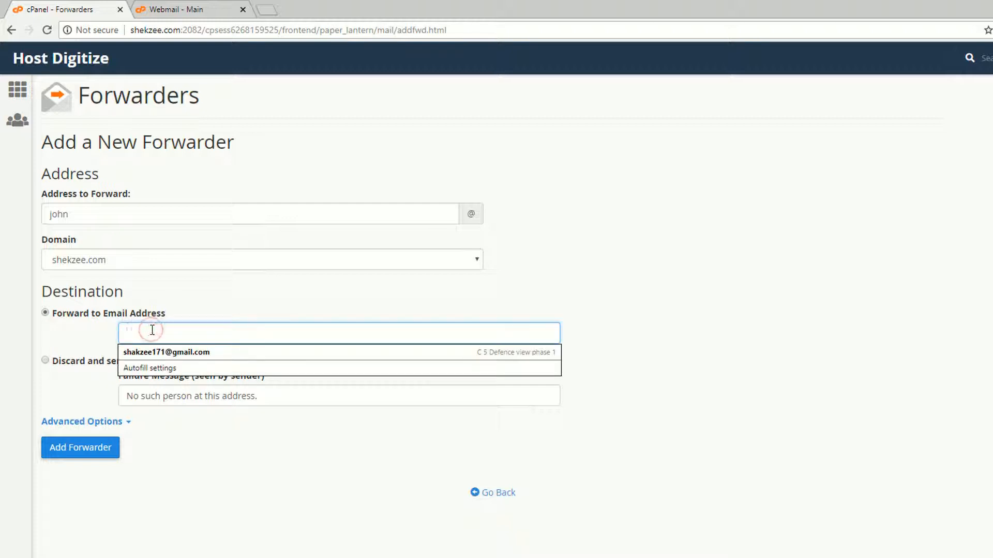
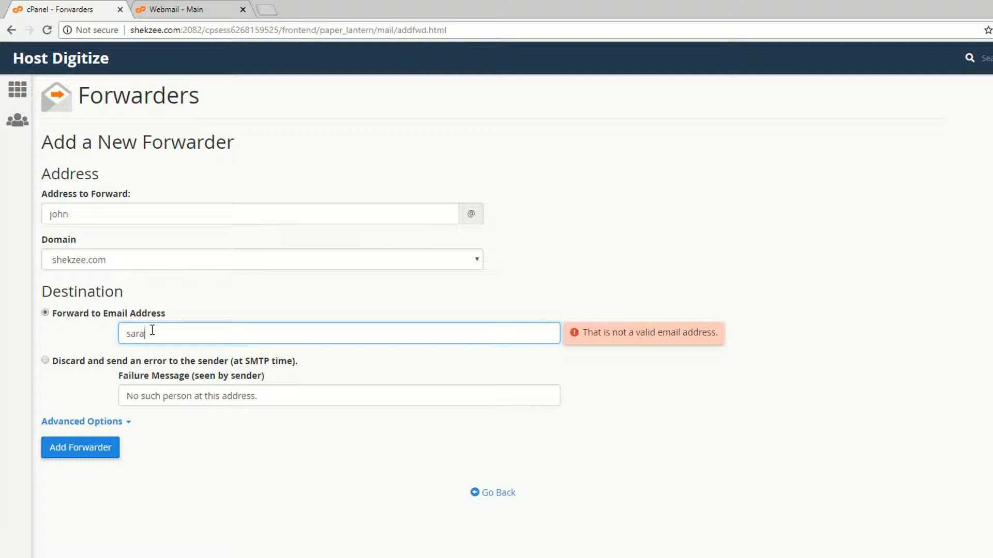
# Open cPanel home in a new tab and place it second, beside the Forwarders form
pyautogui.middleClick(52, 58)
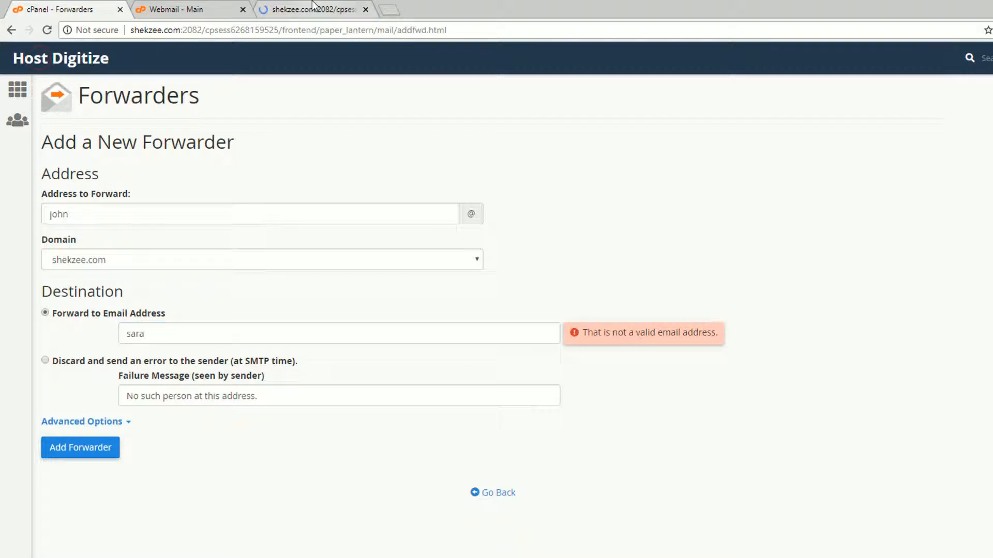
pyautogui.click(362, 10)
pyautogui.click(365, 10)
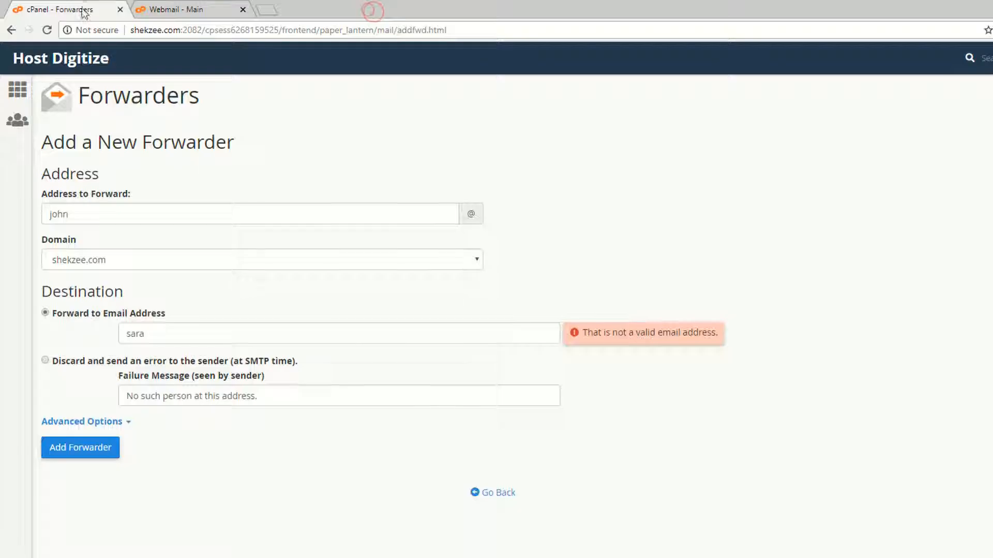
pyautogui.click(184, 7)
pyautogui.hotkey('ctrl', 'shift', 'Tab')
pyautogui.middleClick(106, 62)
pyautogui.moveTo(277, 10); pyautogui.dragTo(188, 10)
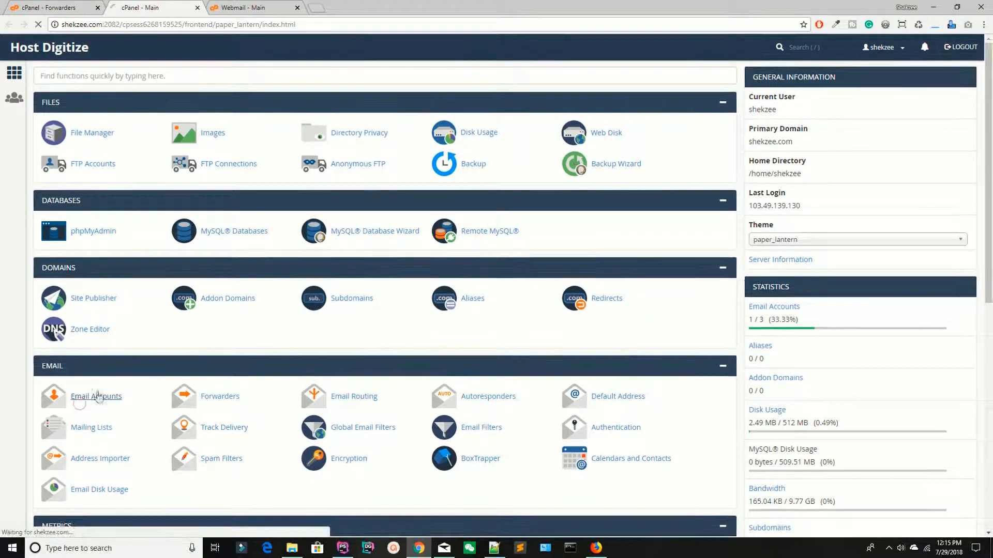
# On the Email Accounts page, enter the new mailbox's username, correcting typos and removing the extra domain
pyautogui.click(87, 448)
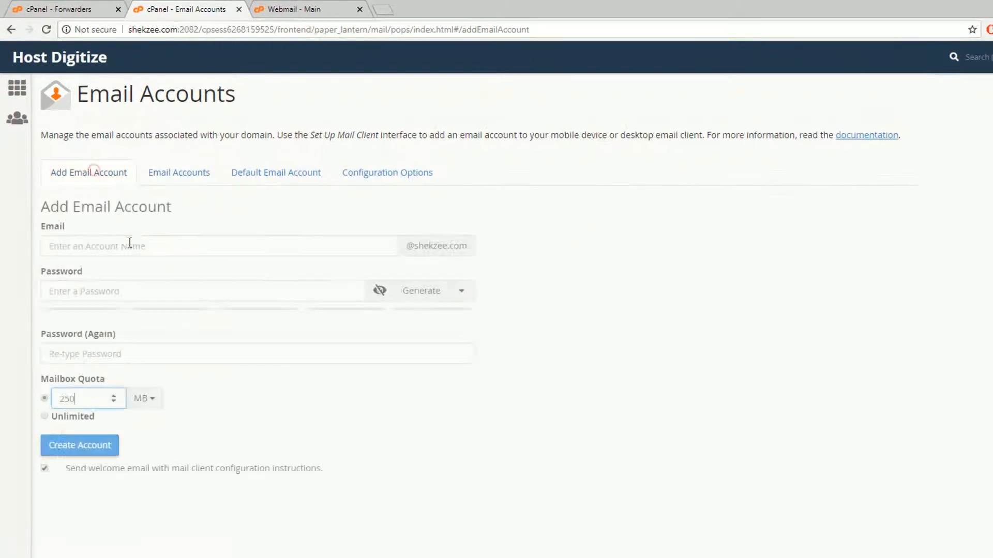
pyautogui.click(91, 241)
pyautogui.write('s')
pyautogui.write('ra@s')
pyautogui.press('BackSpace')
pyautogui.press('BackSpace')
pyautogui.press('BackSpace')
pyautogui.press('BackSpace')
pyautogui.press('BackSpace')
pyautogui.write('sra')
pyautogui.press('BackSpace')
pyautogui.press('BackSpace')
pyautogui.press('BackSpace')
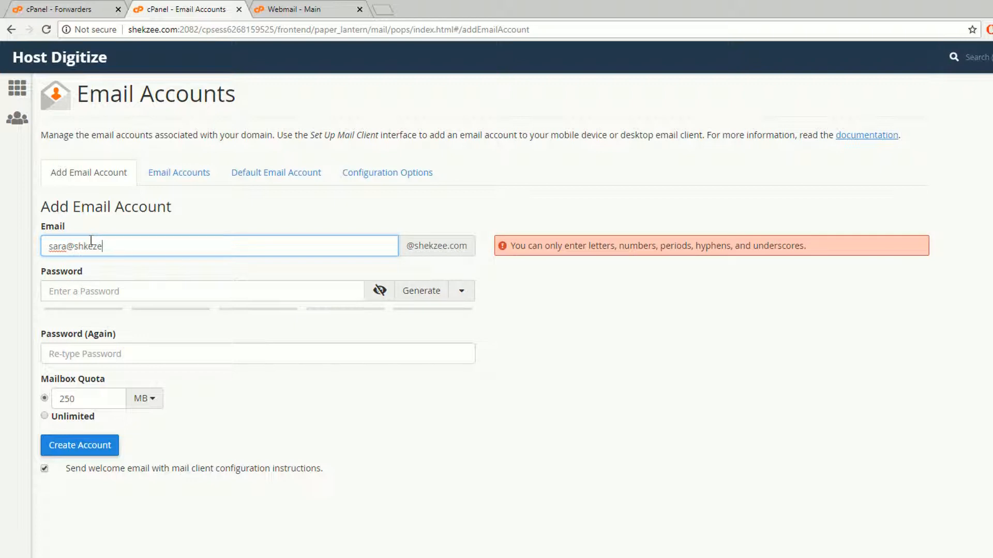
pyautogui.press('Tab')
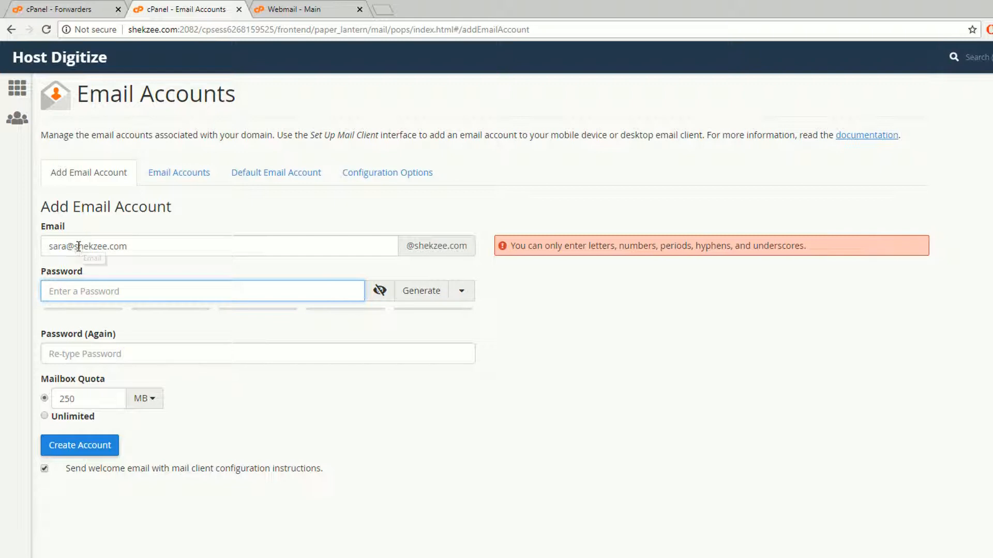
pyautogui.doubleClick(99, 246)
pyautogui.press('BackSpace')
pyautogui.press('BackSpace')
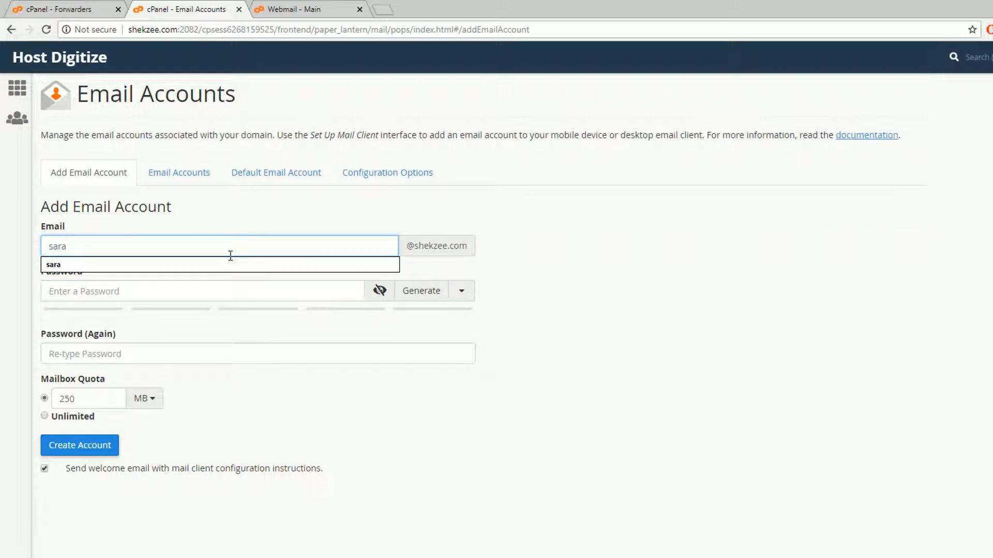
pyautogui.click(602, 274)
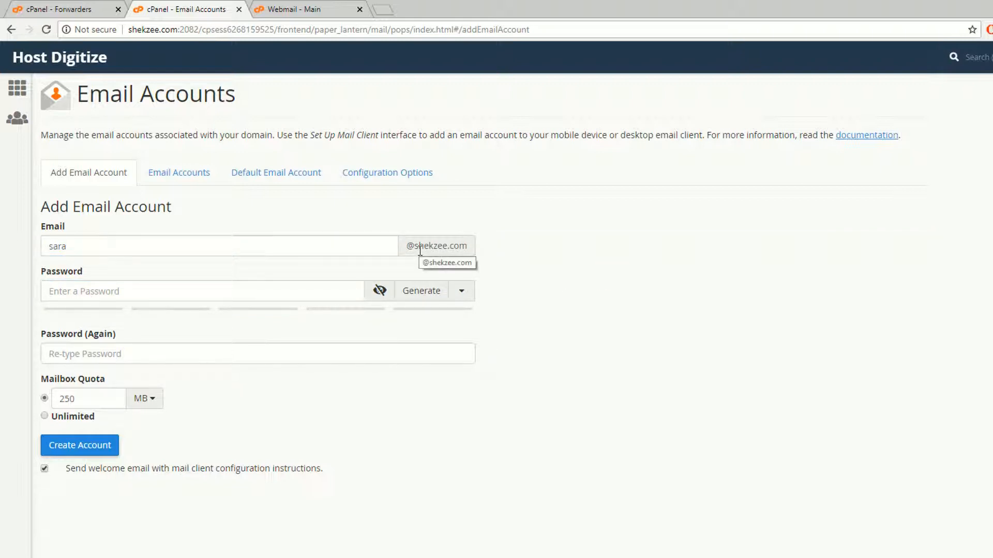
# Enter and confirm the account password, then create the 250 MB shekzee.com account
pyautogui.click(110, 297)
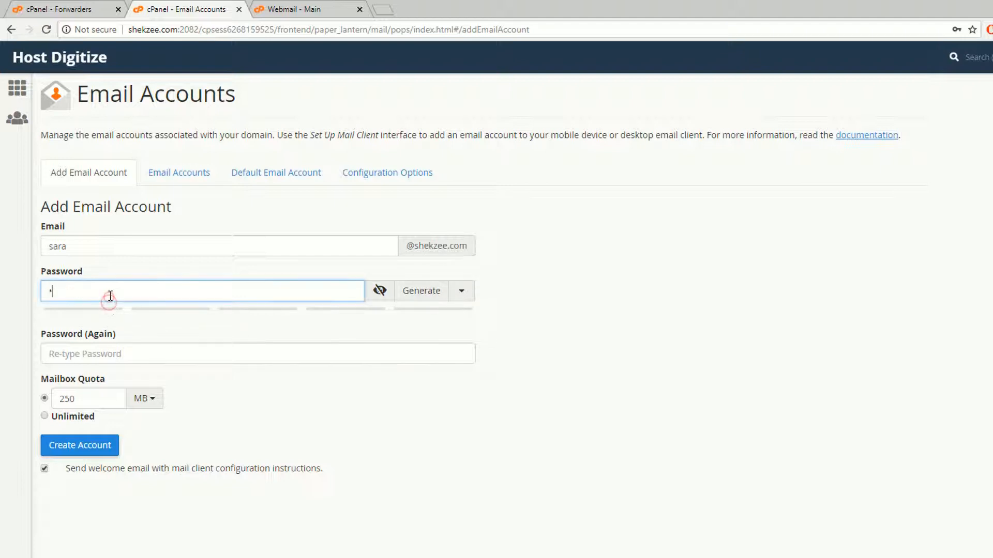
pyautogui.write('1232')
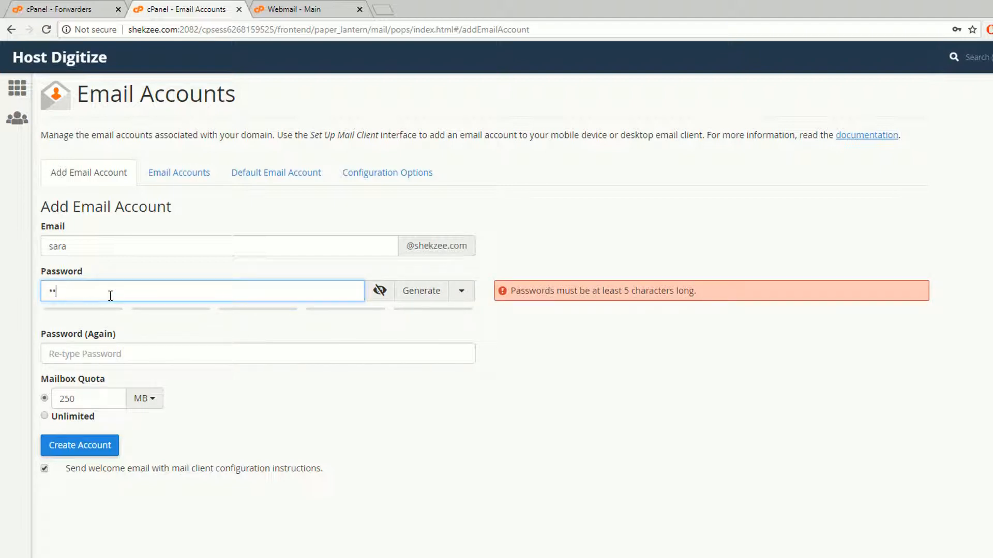
pyautogui.write('678')
pyautogui.press('Tab')
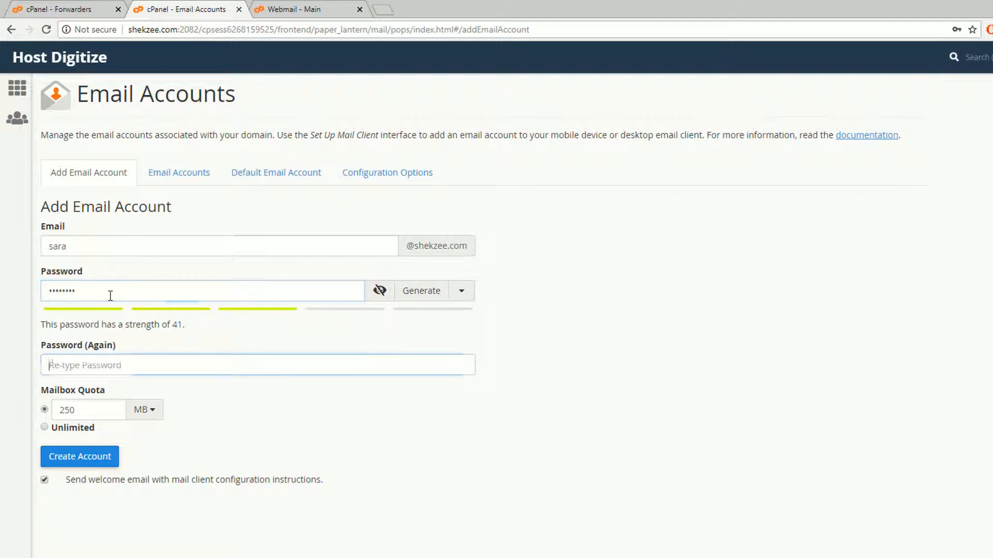
pyautogui.write('12345678')
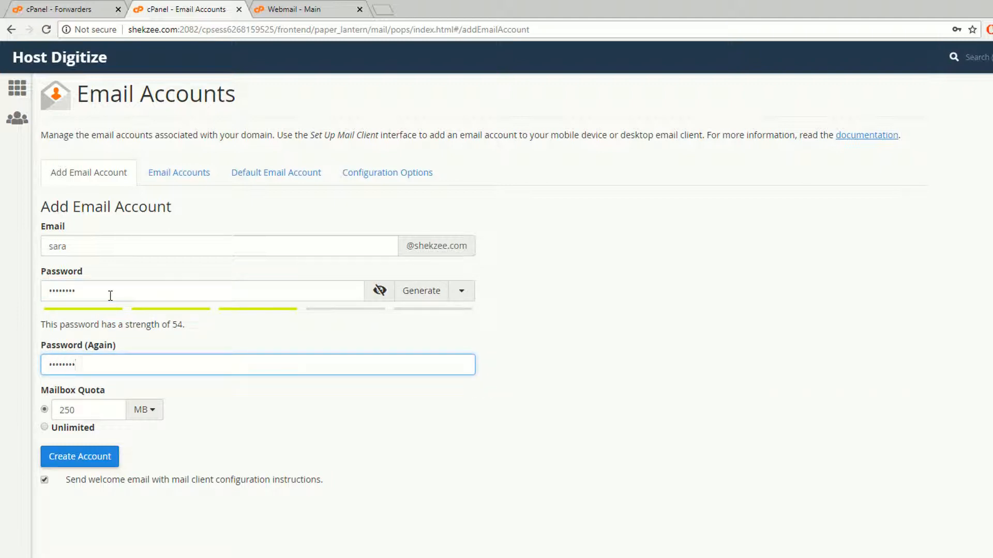
pyautogui.click(75, 458)
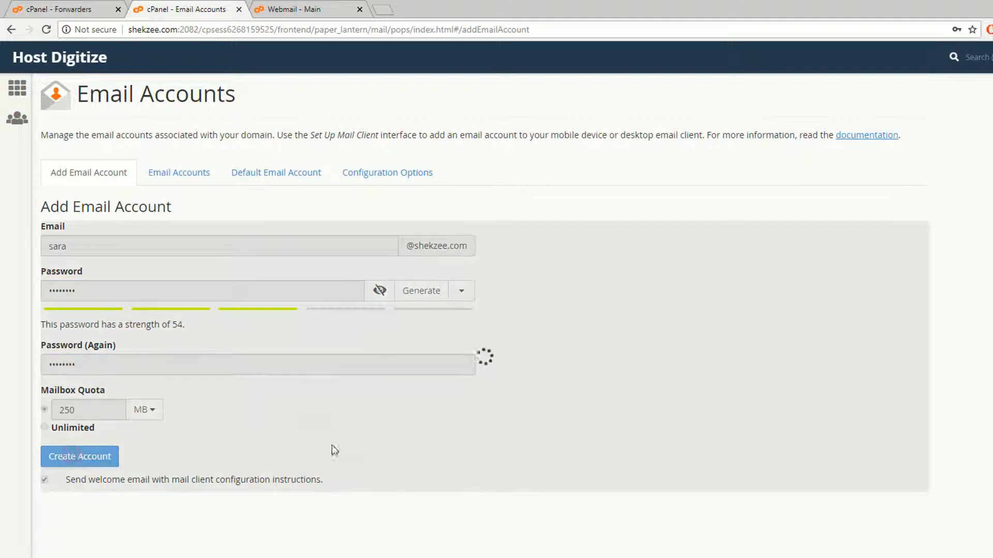
pyautogui.click(65, 9)
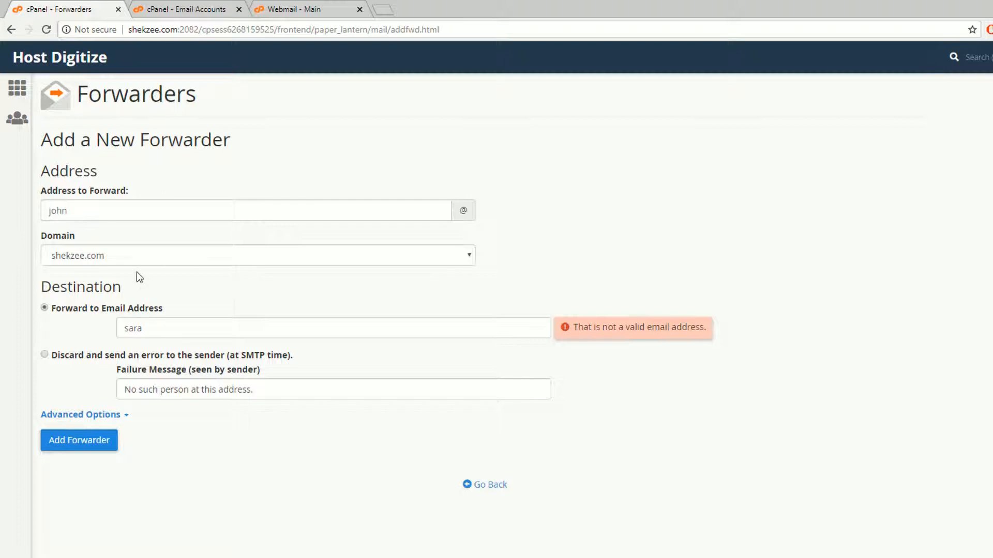
pyautogui.click(150, 324)
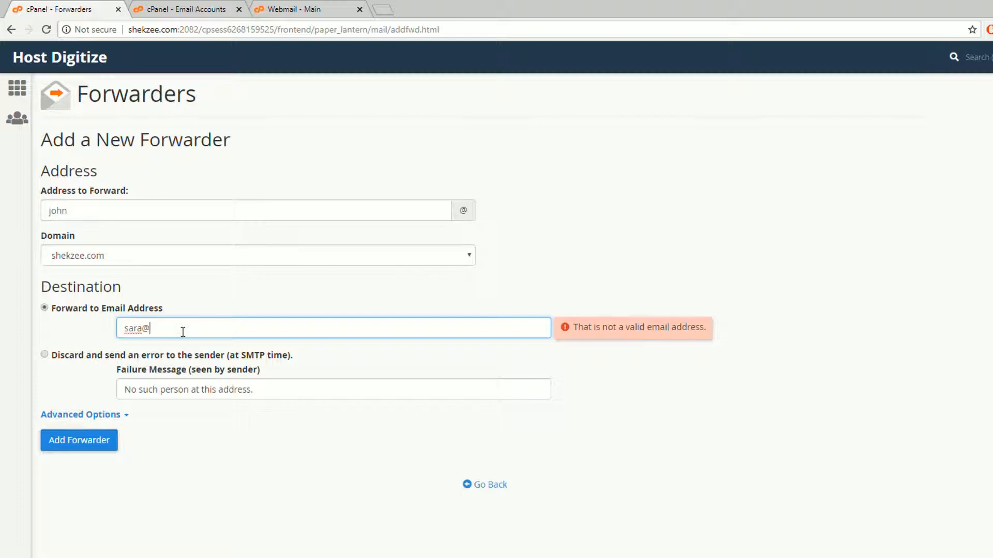
pyautogui.write('@shekzee.com')
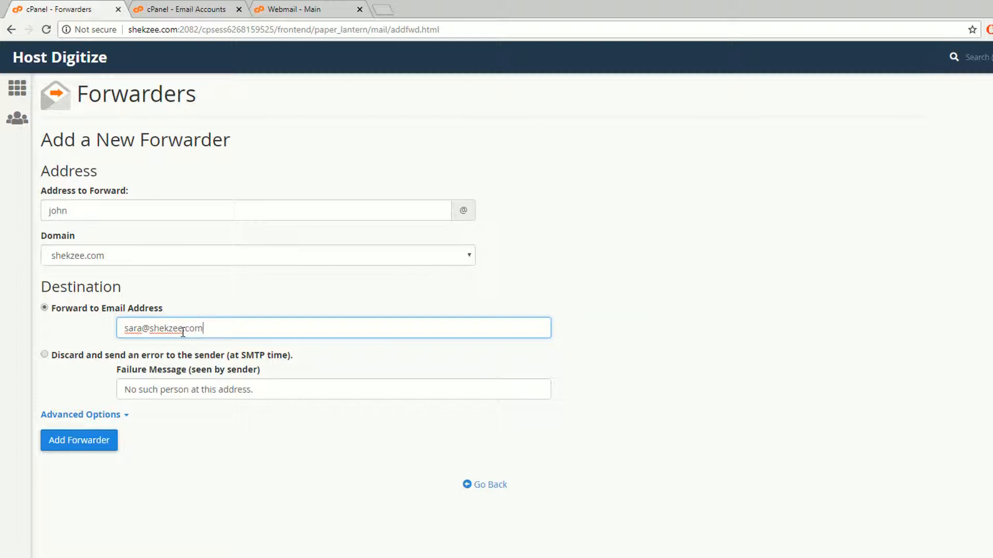
pyautogui.click(725, 351)
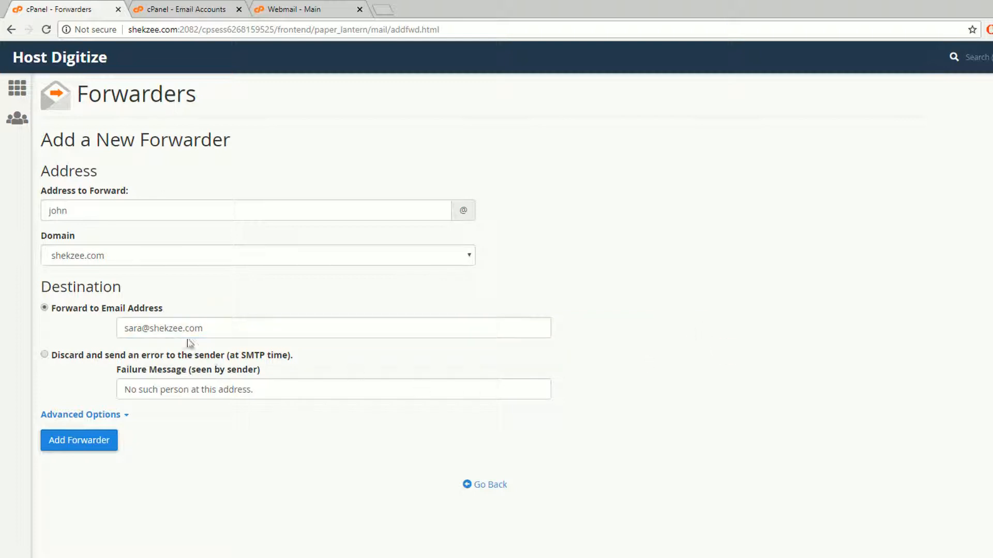
pyautogui.click(64, 442)
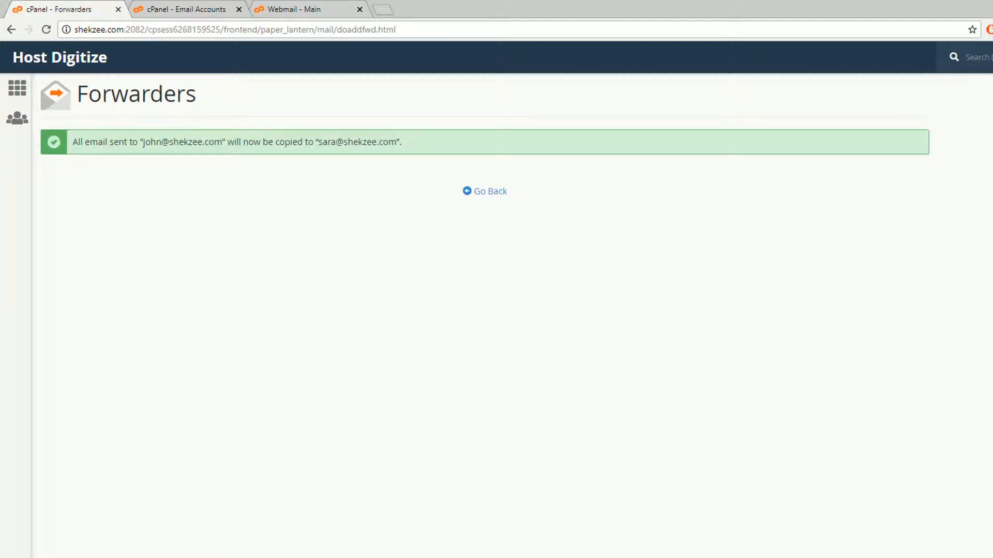
pyautogui.hotkey('alt', 'Tab')
pyautogui.click(476, 150)
# In Windows Mail, reply to the testing message with 'Another email' and send it
pyautogui.click(476, 151)
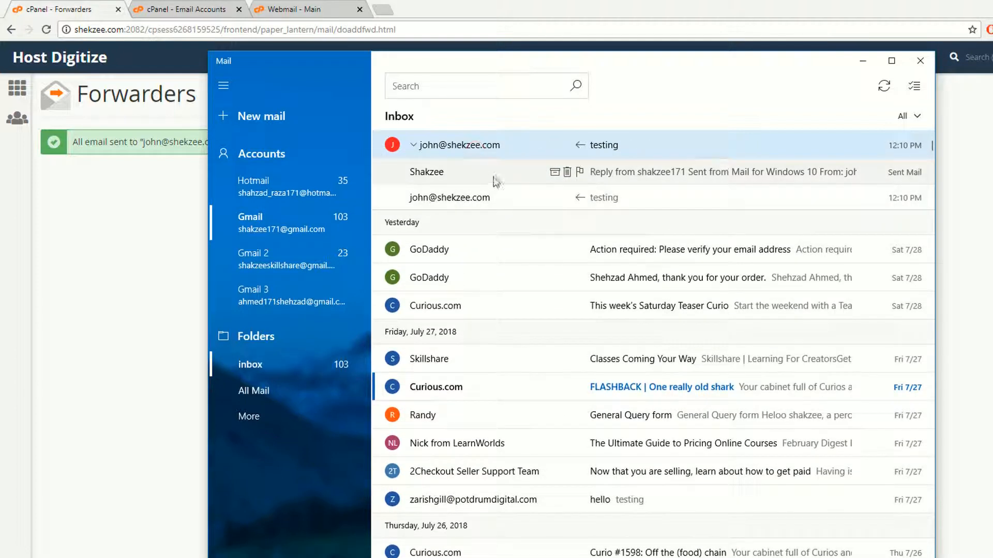
pyautogui.click(476, 145)
pyautogui.click(463, 150)
pyautogui.click(459, 197)
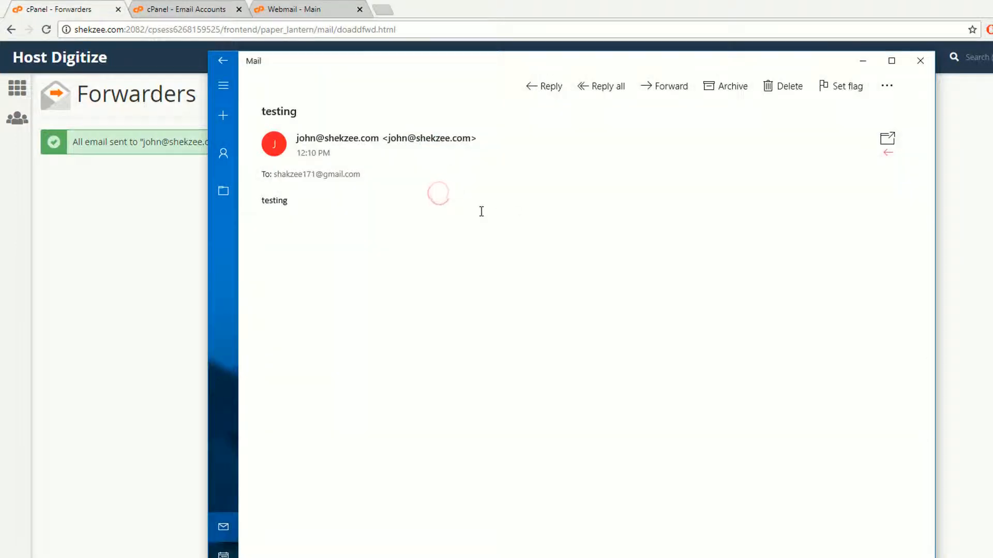
pyautogui.click(547, 87)
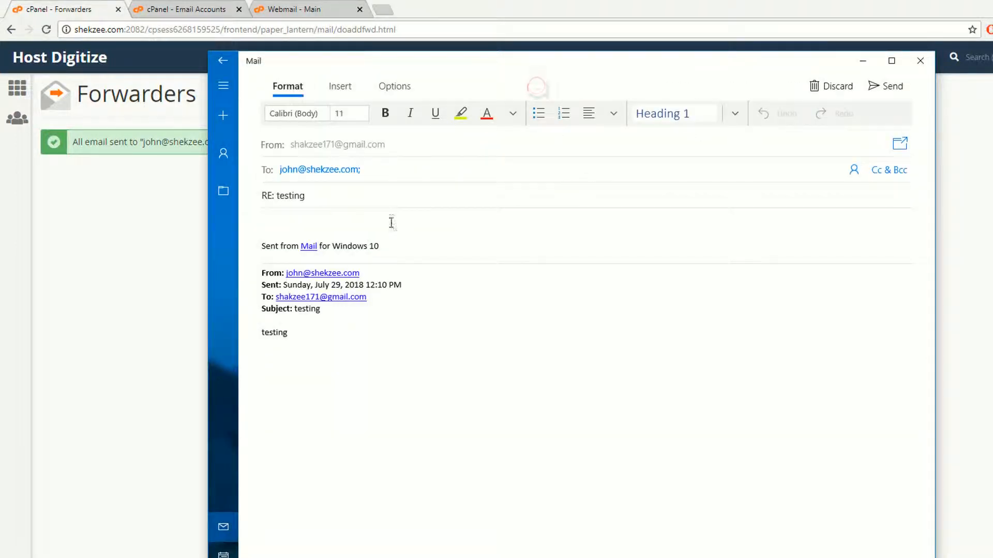
pyautogui.write('andther ema')
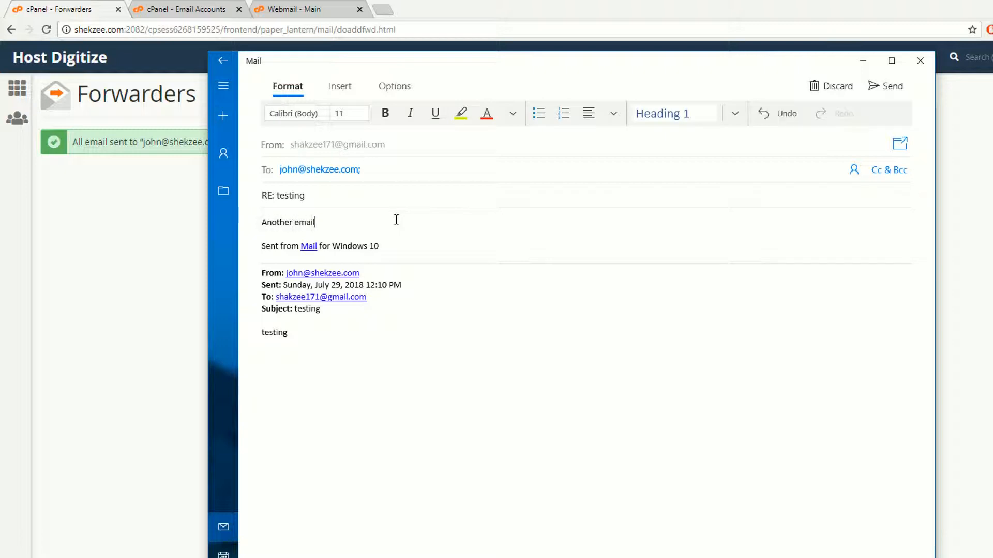
pyautogui.click(889, 86)
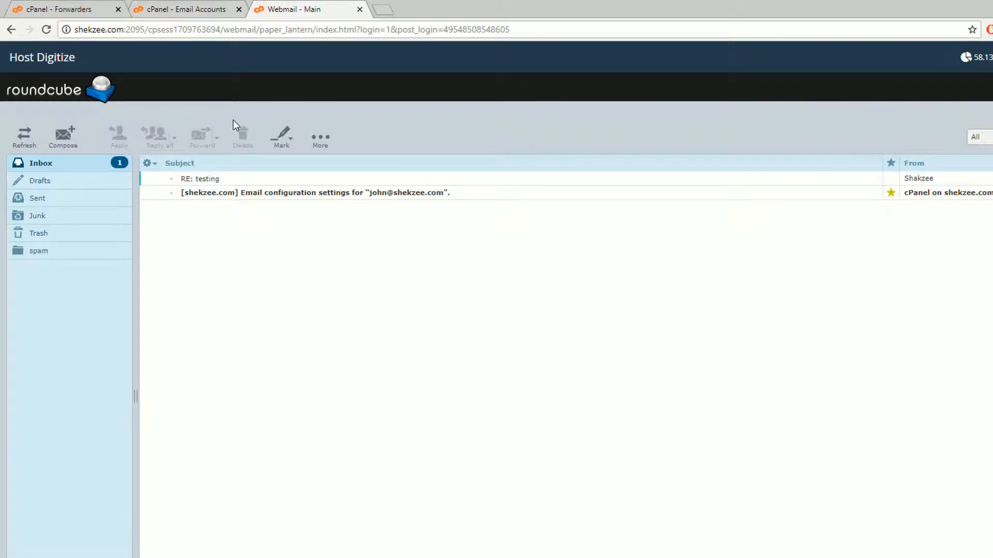
pyautogui.click(215, 9)
pyautogui.click(341, 5)
# Compare cPanel's email account list with the Roundcube inbox, then refresh past the Access Denied error
pyautogui.click(188, 9)
pyautogui.click(166, 171)
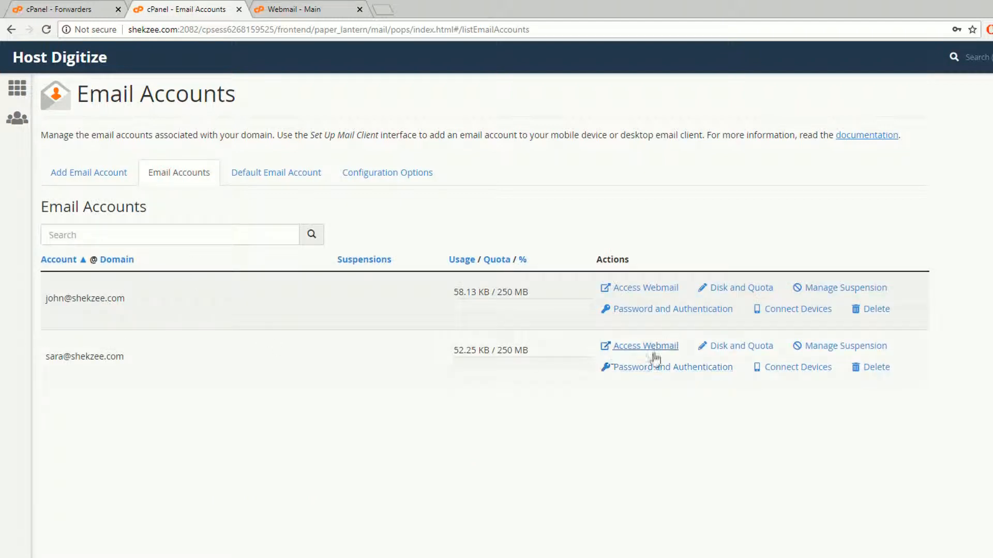
pyautogui.click(317, 7)
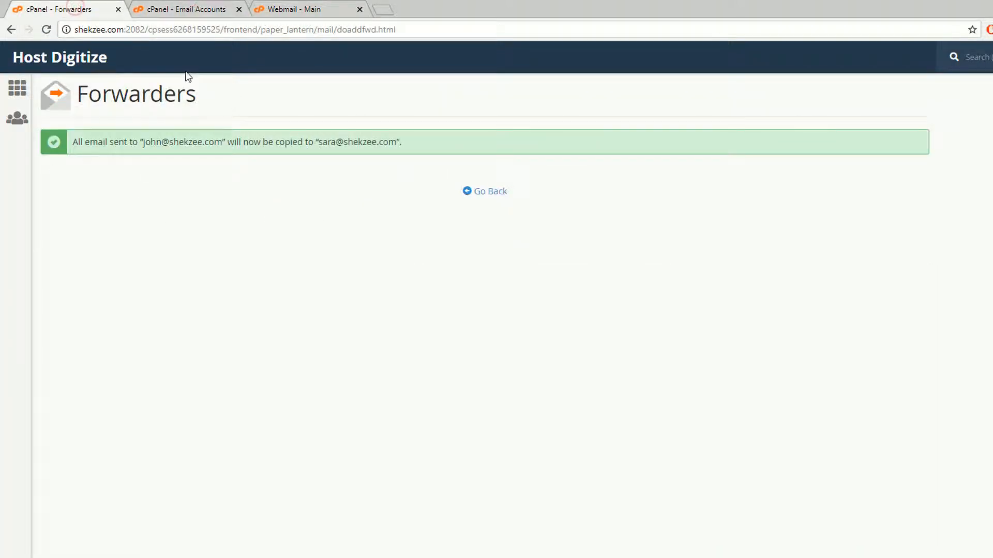
pyautogui.click(348, 7)
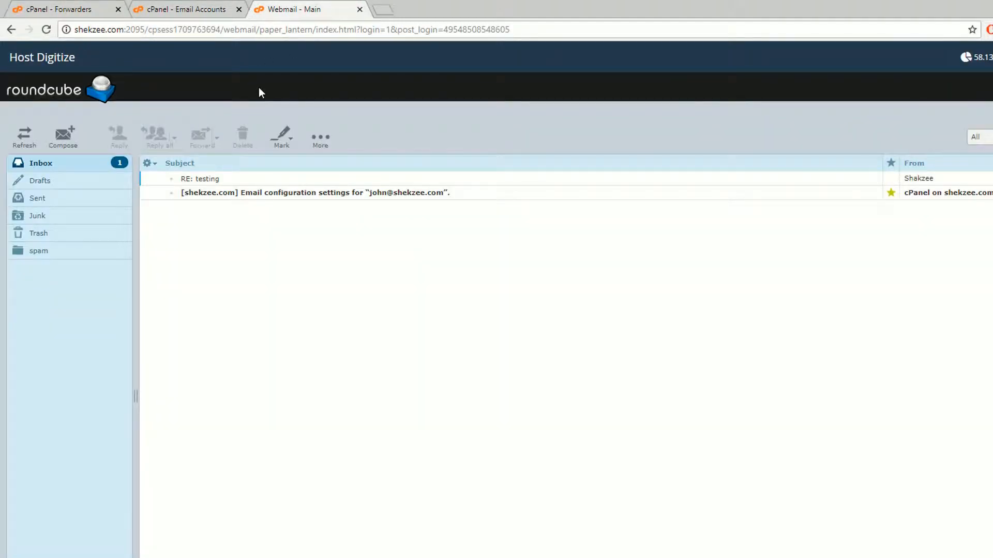
pyautogui.click(205, 8)
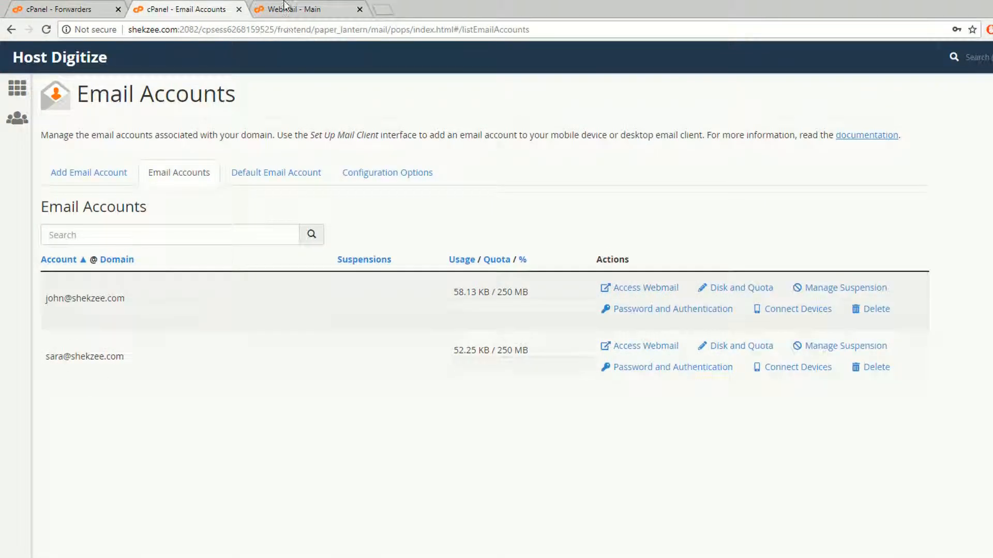
pyautogui.click(647, 287)
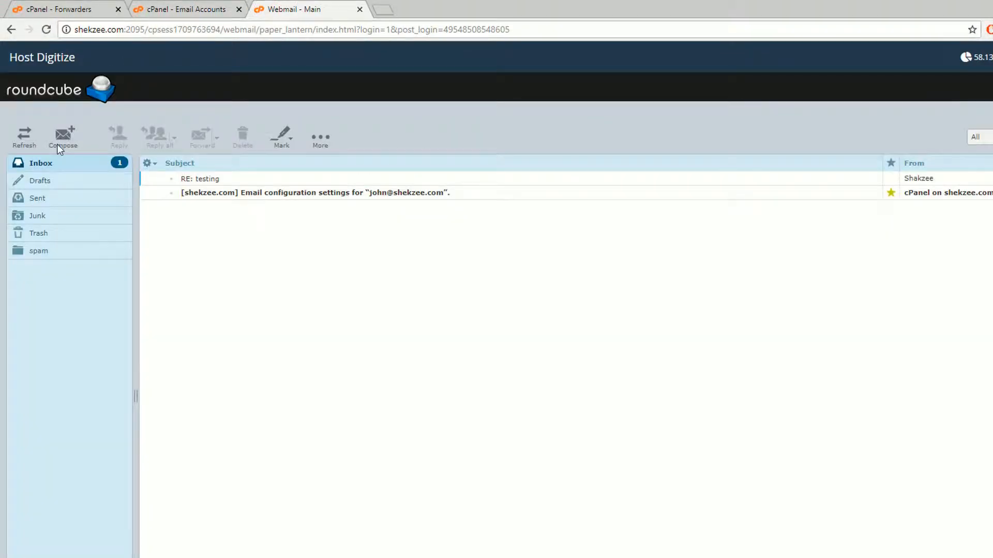
pyautogui.click(25, 138)
pyautogui.click(29, 143)
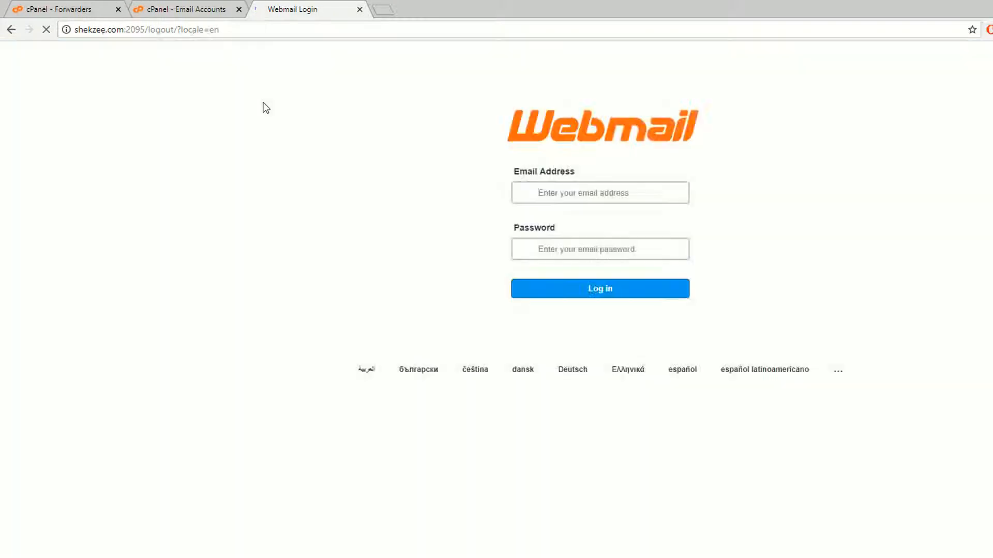
# Open webmail for both shekzee.com mailboxes from cPanel, cancelling the duplicate download prompt
pyautogui.click(360, 9)
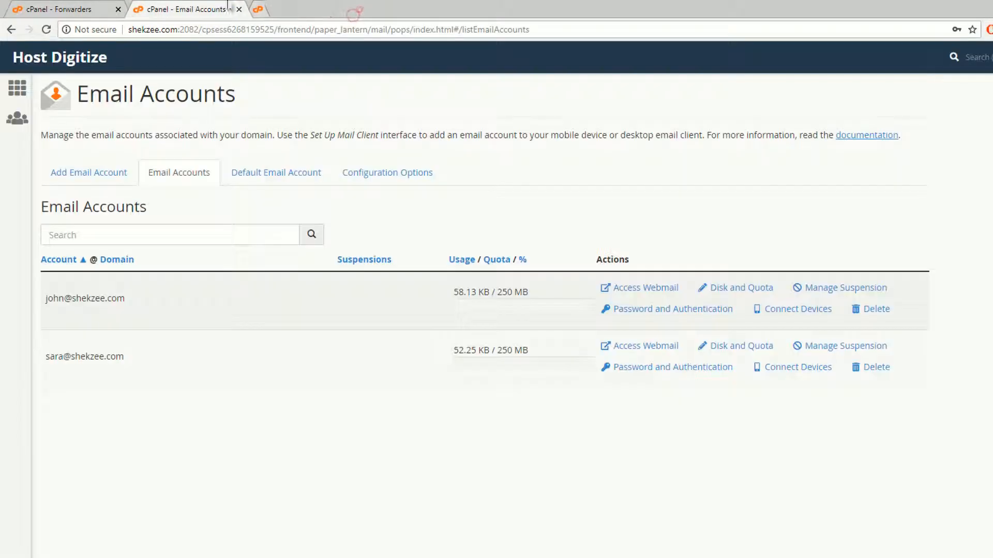
pyautogui.click(627, 288)
pyautogui.click(640, 347)
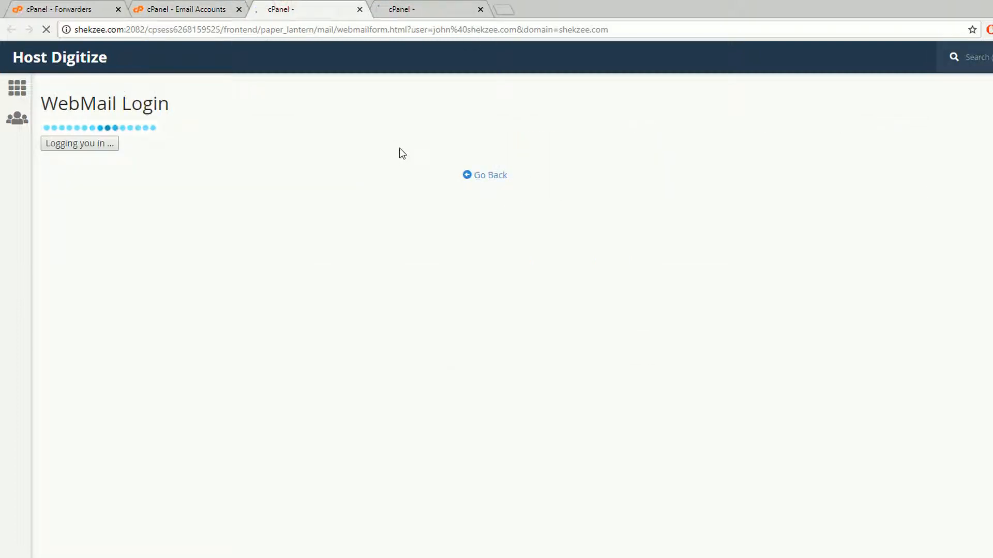
pyautogui.click(454, 3)
pyautogui.click(318, 4)
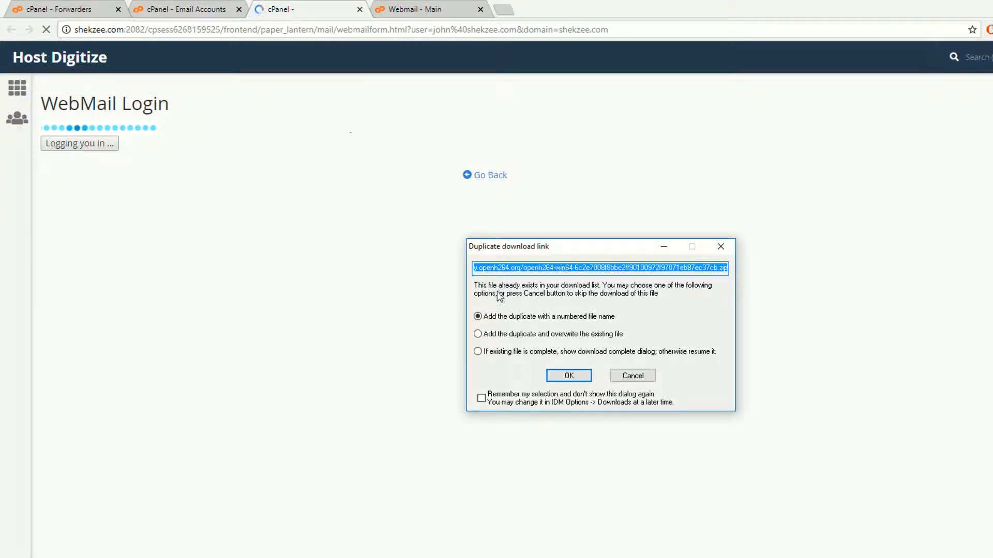
pyautogui.click(626, 375)
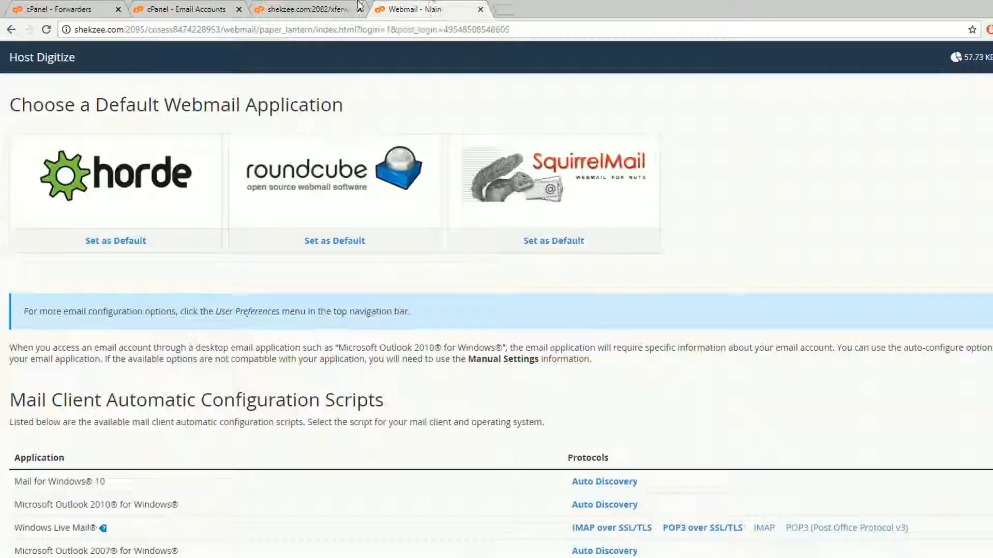
# Launch Roundcube from the webmail chooser, dismiss the download prompt and expired-session alert, and view the original inbox
pyautogui.click(455, 9)
pyautogui.click(287, 165)
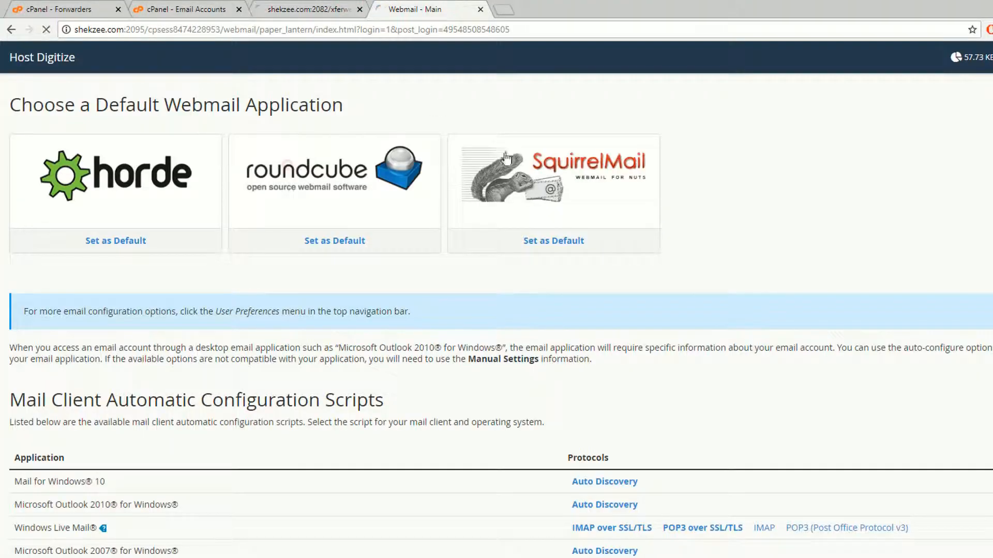
pyautogui.click(306, 5)
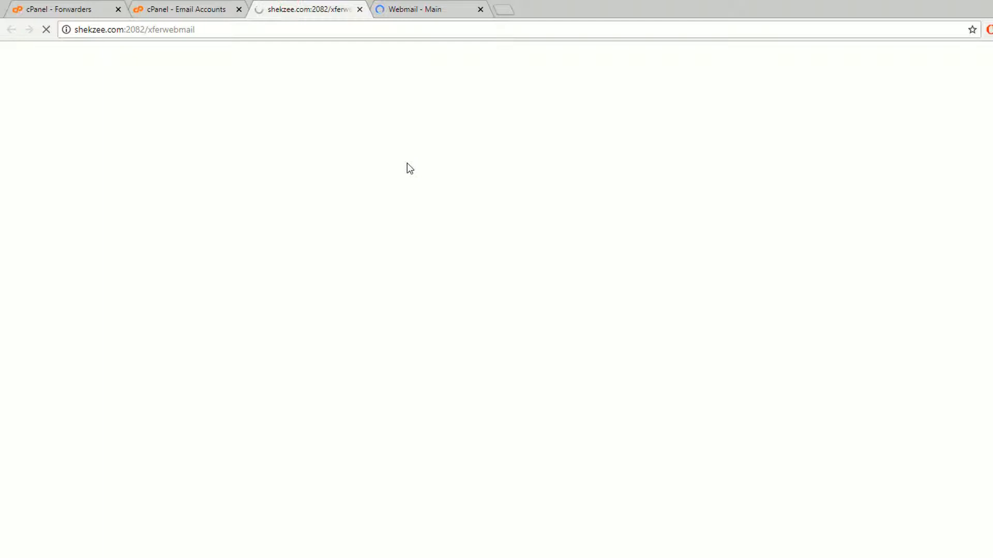
pyautogui.hotkey('ctrl', 'Tab')
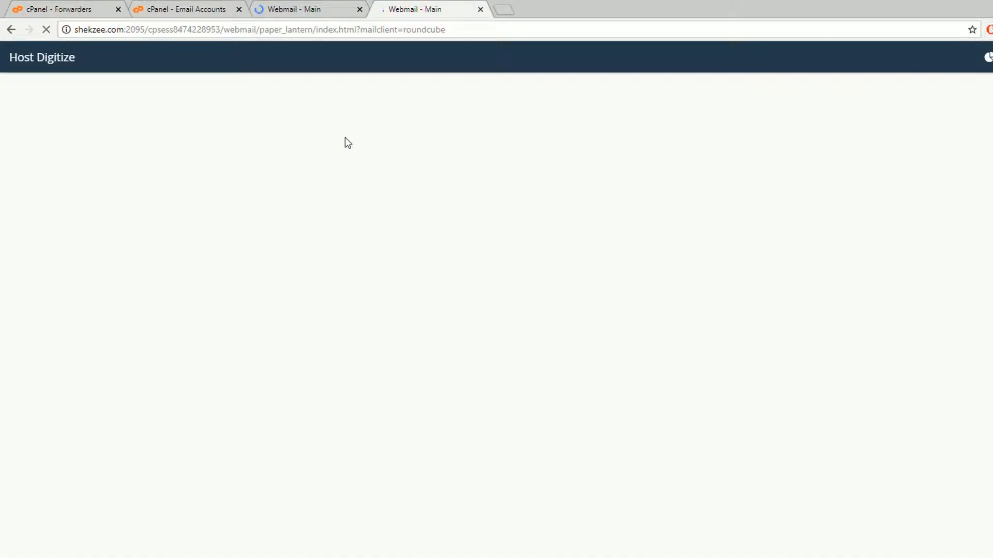
pyautogui.hotkey('ctrl', 'shift', 'Tab')
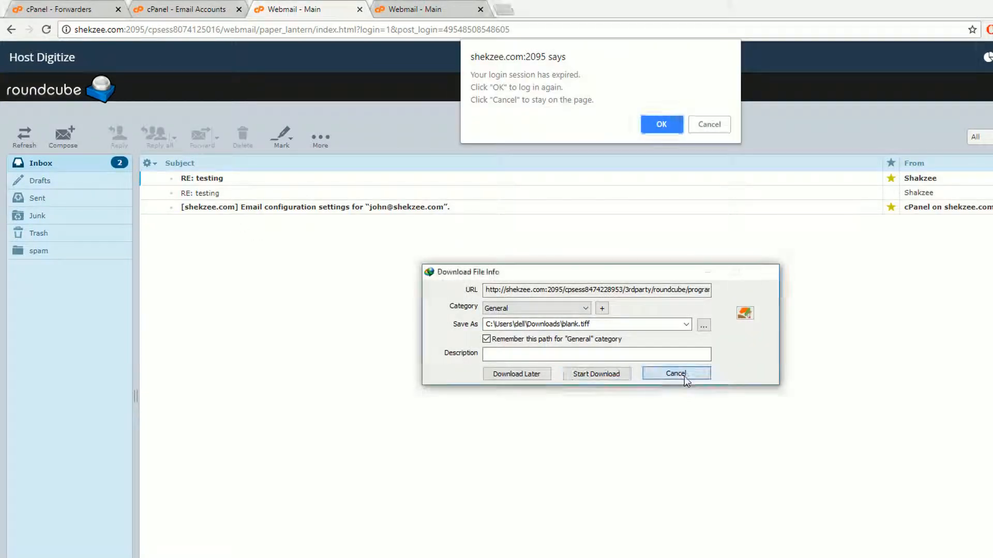
pyautogui.click(678, 374)
pyautogui.click(706, 125)
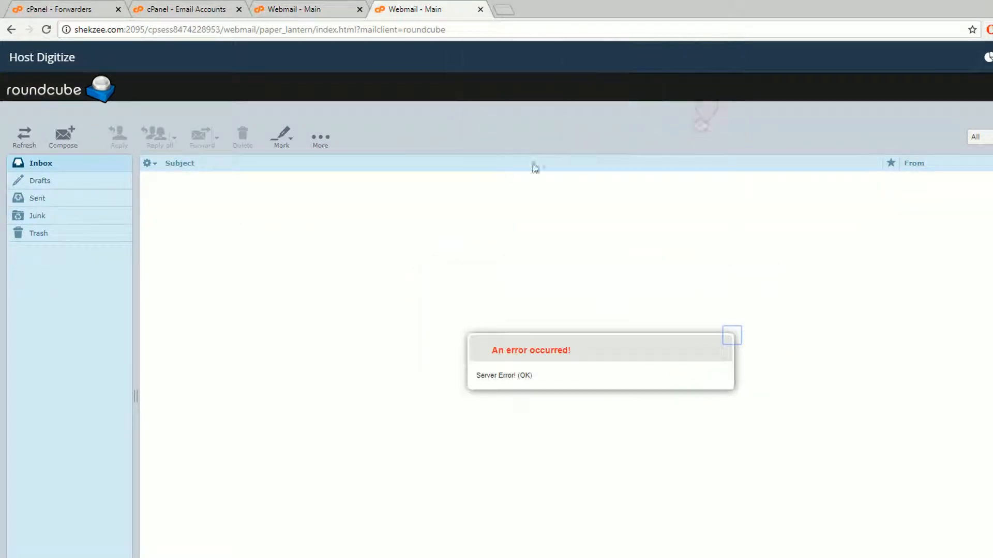
pyautogui.click(294, 9)
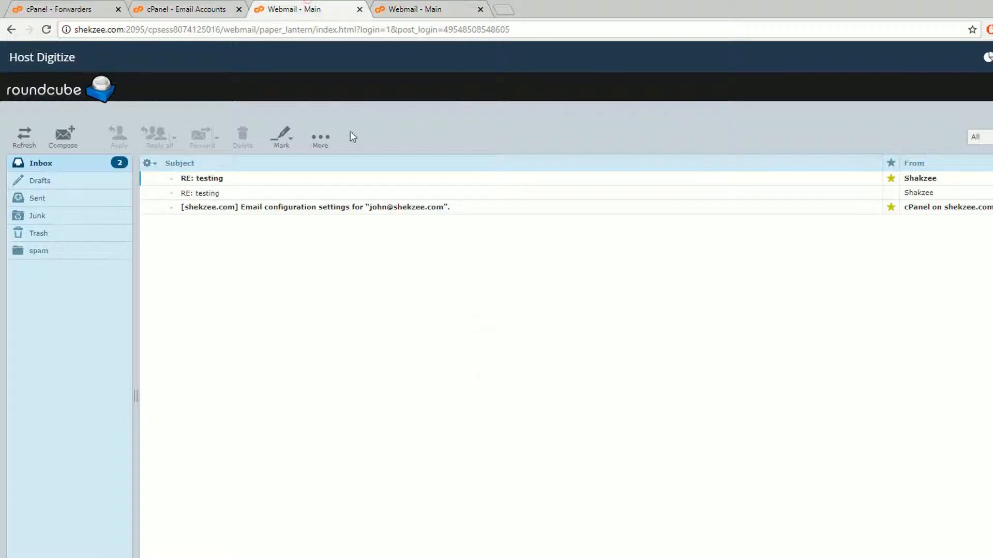
# Reload the recipient's webmail and reopen it from the cPanel Email Accounts list
pyautogui.click(414, 8)
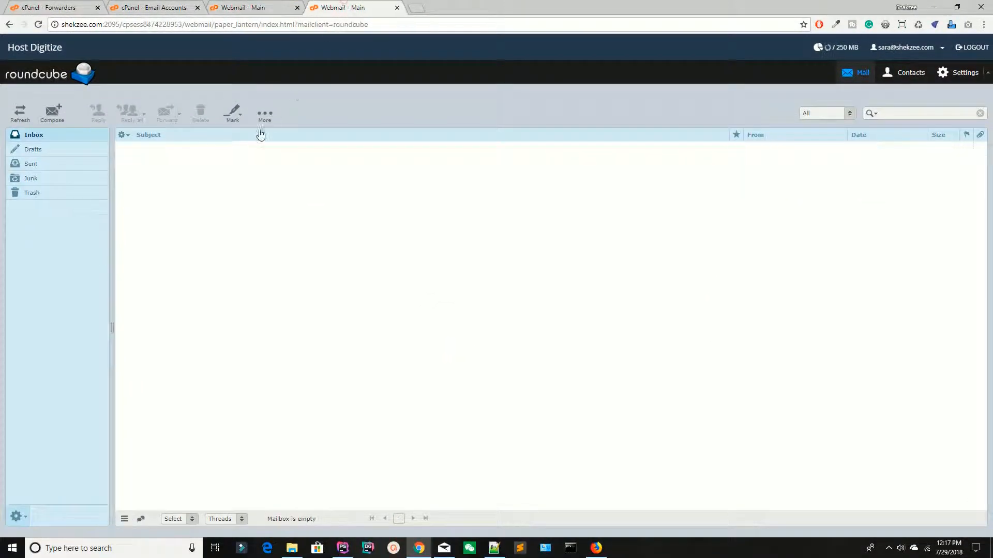
pyautogui.press('F5')
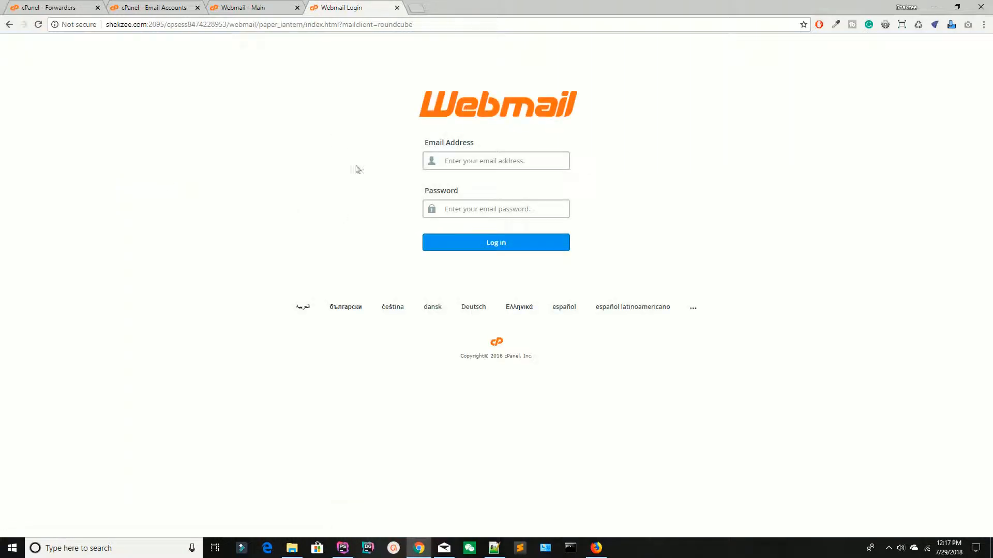
pyautogui.click(146, 8)
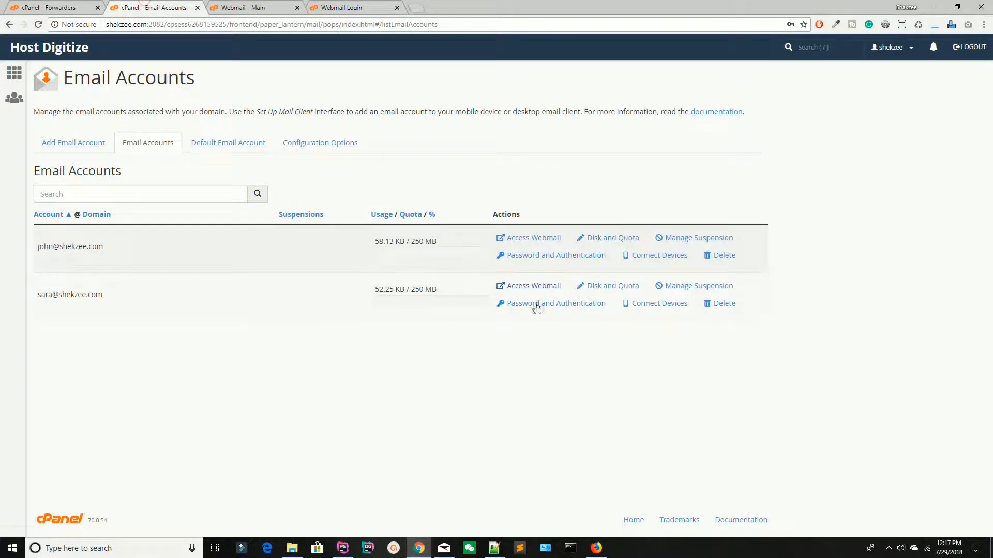
pyautogui.click(528, 287)
pyautogui.click(380, 8)
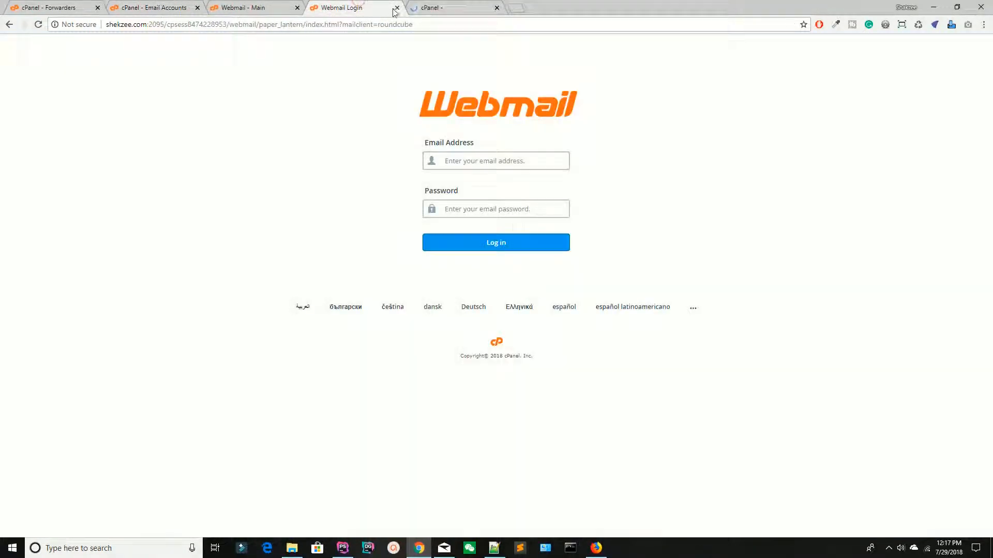
pyautogui.click(396, 8)
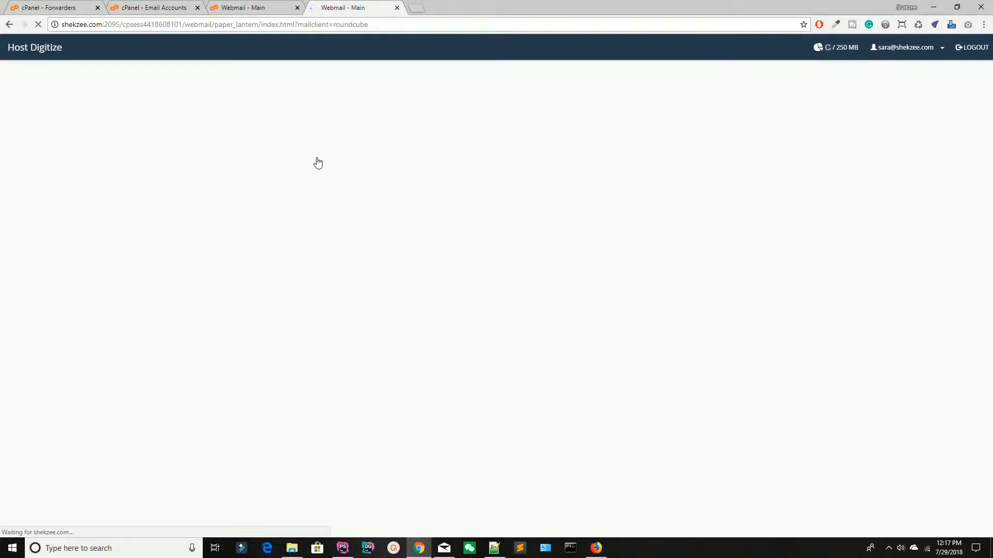
# Compare both inboxes for the forwarded RE: testing message, then close both webmail tabs
pyautogui.hotkey('ctrl', 'shift', 'Tab')
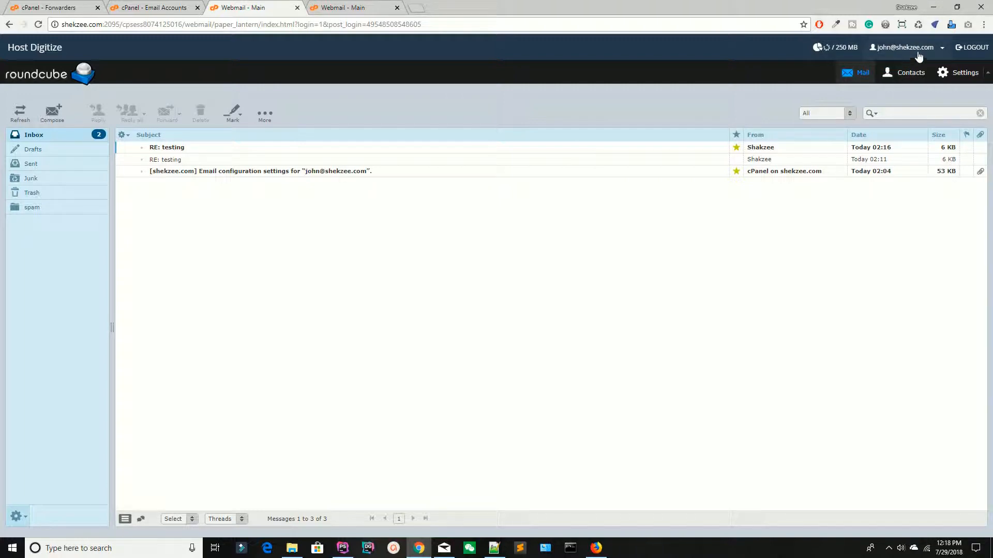
pyautogui.hotkey('ctrl', 'Tab')
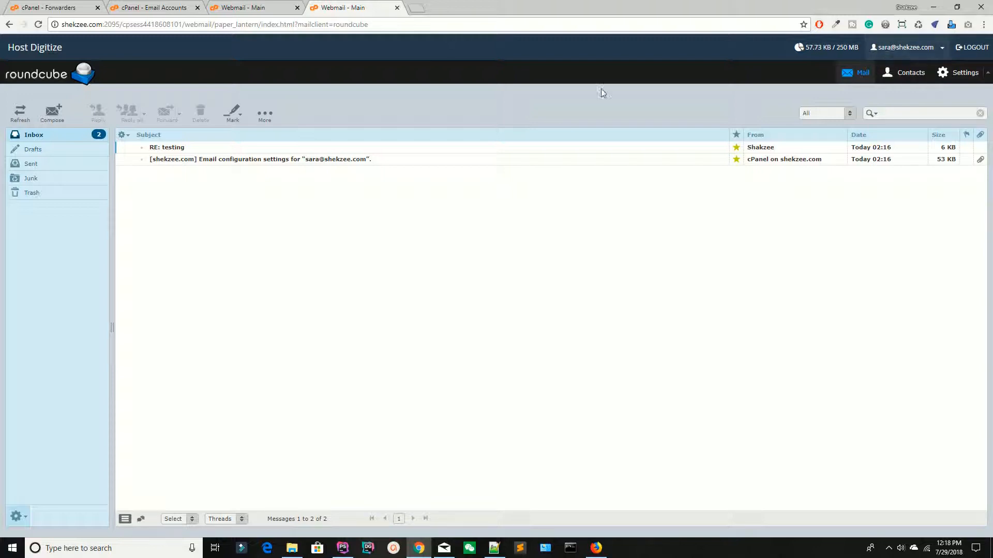
pyautogui.click(275, 6)
pyautogui.click(297, 8)
pyautogui.click(297, 8)
# Go to the cPanel dashboard, view the Mailing Lists page under Email, and return home
pyautogui.click(3, 4)
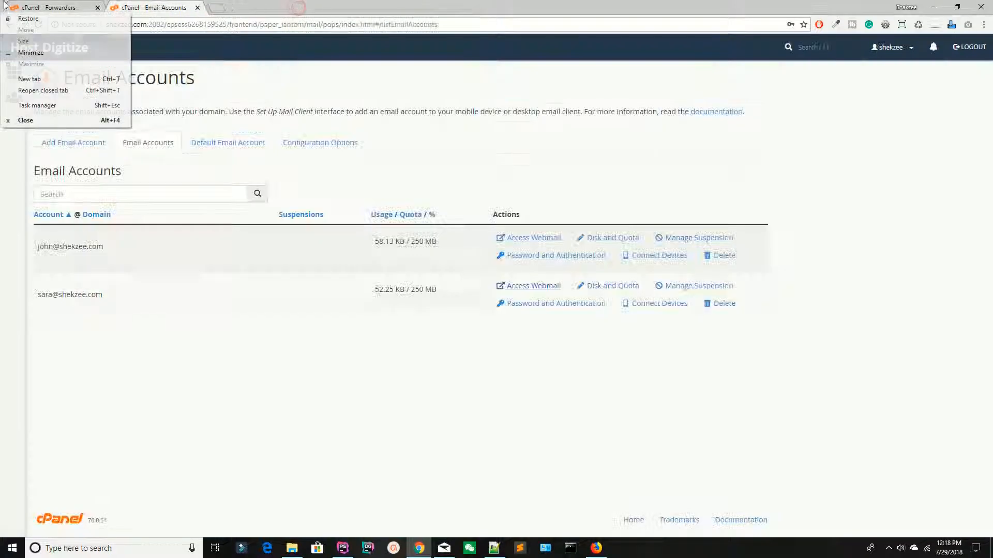
pyautogui.click(64, 4)
pyautogui.click(24, 42)
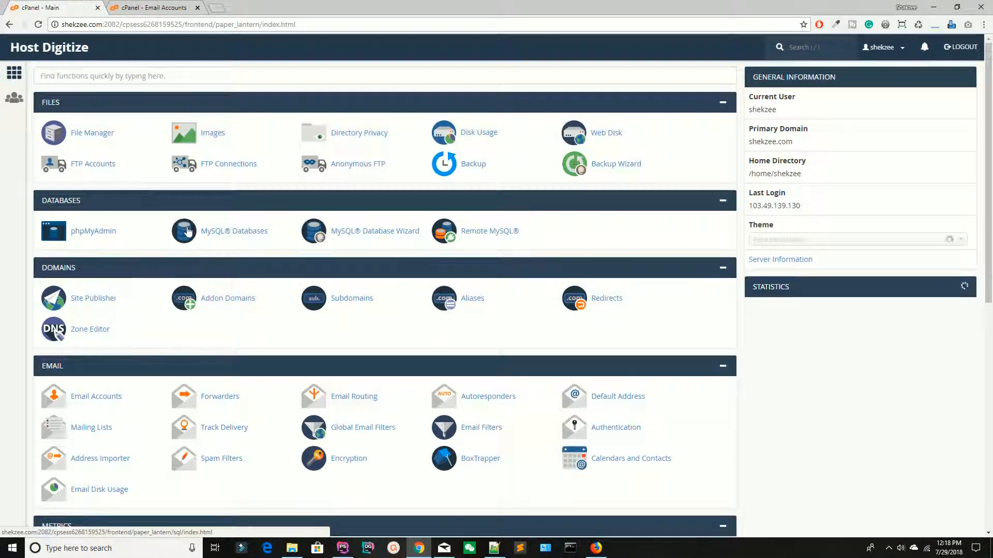
pyautogui.scroll(-3, 176, 228)
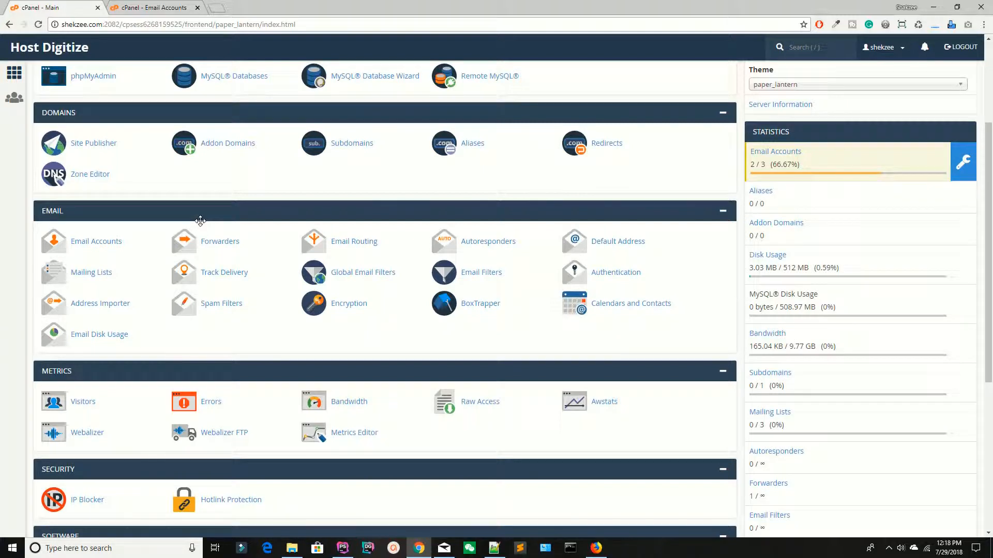
pyautogui.click(83, 274)
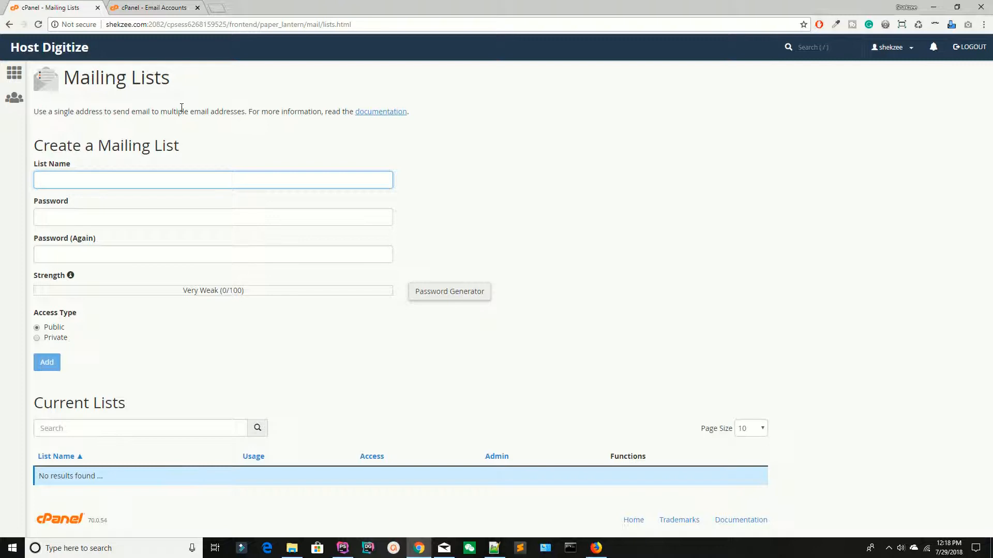
pyautogui.click(38, 47)
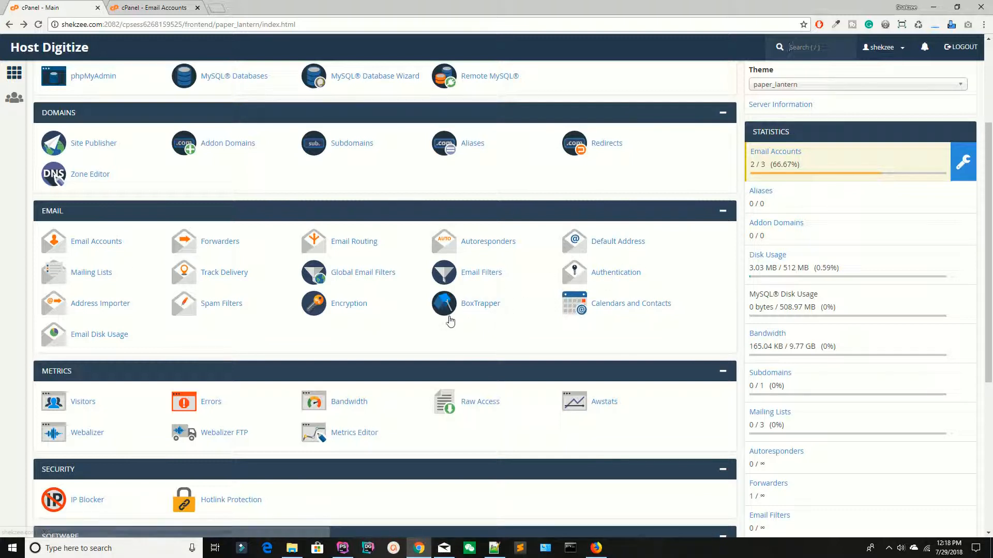
pyautogui.click(95, 341)
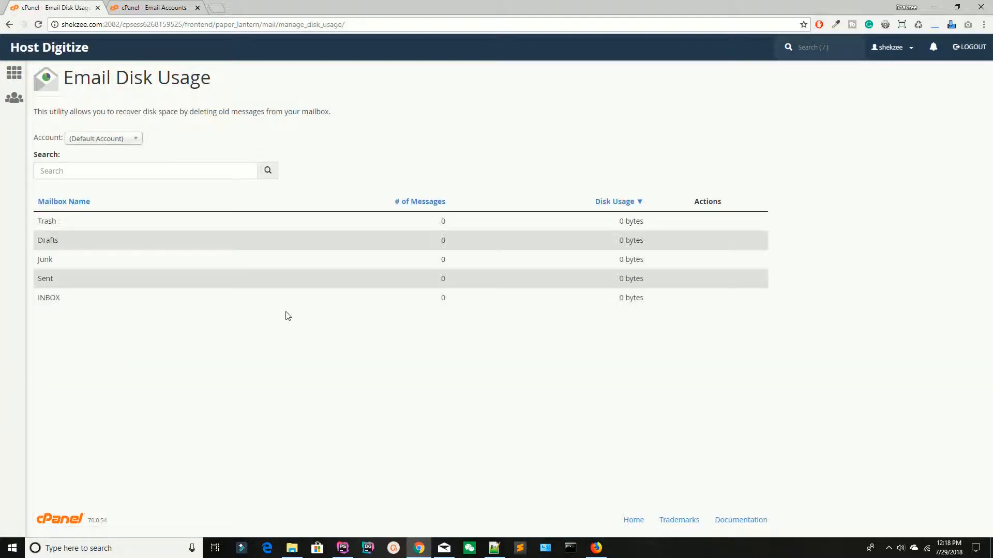
pyautogui.moveTo(84, 261); pyautogui.dragTo(187, 332)
pyautogui.click(188, 331)
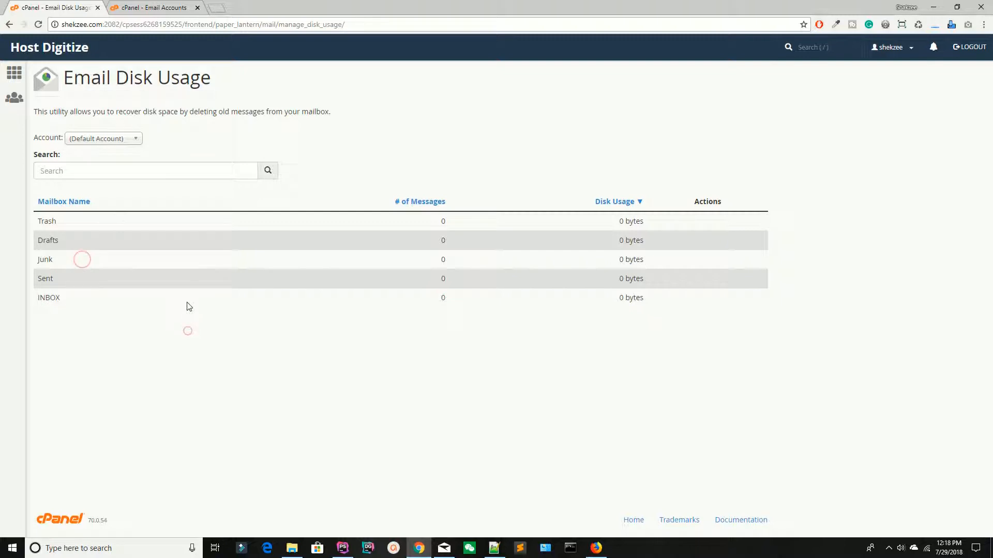
pyautogui.click(10, 25)
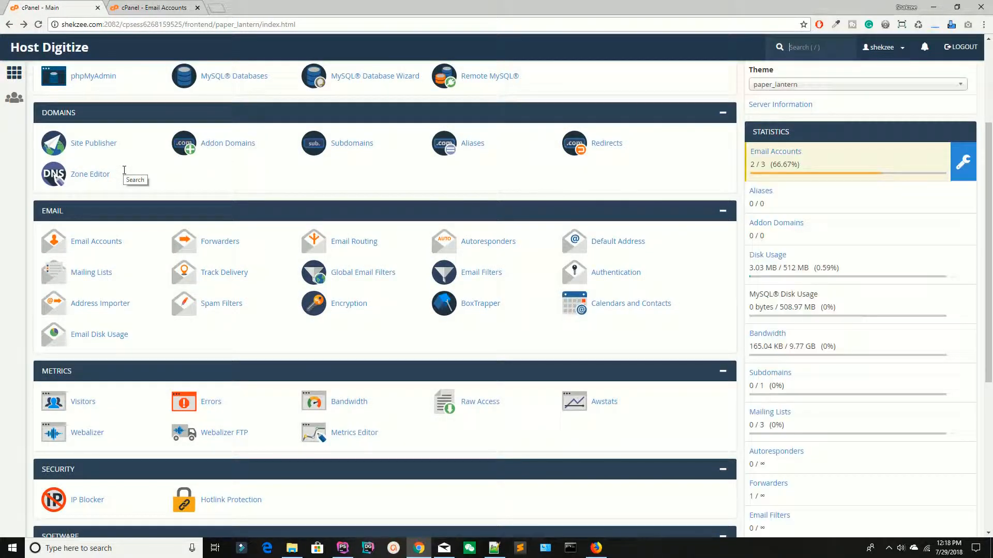
pyautogui.scroll(-2, 177, 181)
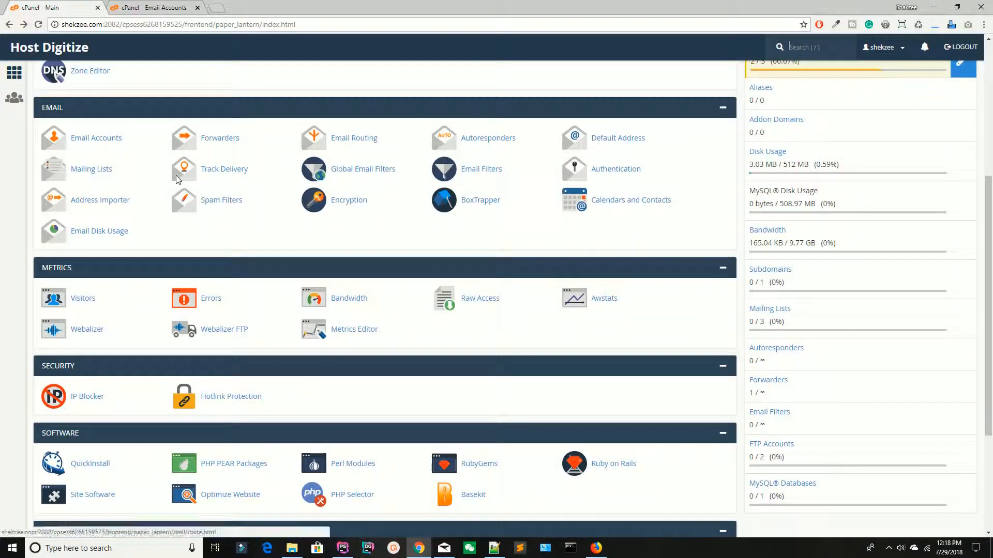
pyautogui.scroll(2, 179, 178)
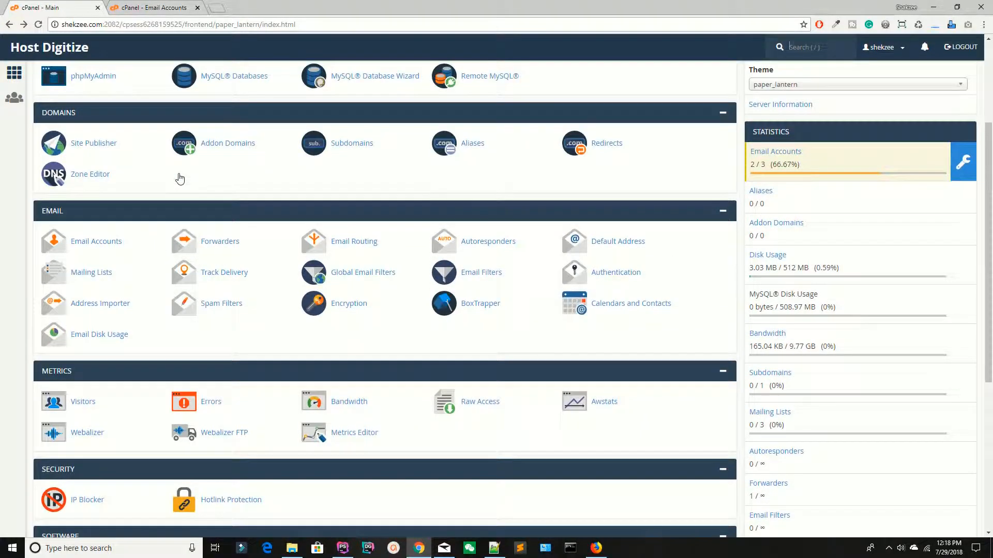